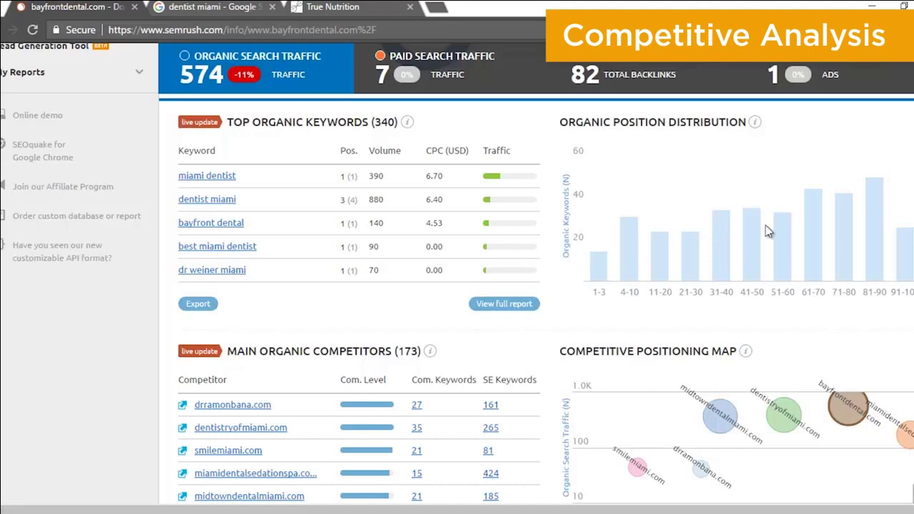
Examine the bayfrontdental.com overview for organic competitors, the competitive positioning map, paid keywords, sample ads and backlinks
scroll(842, 215, "down", 3)
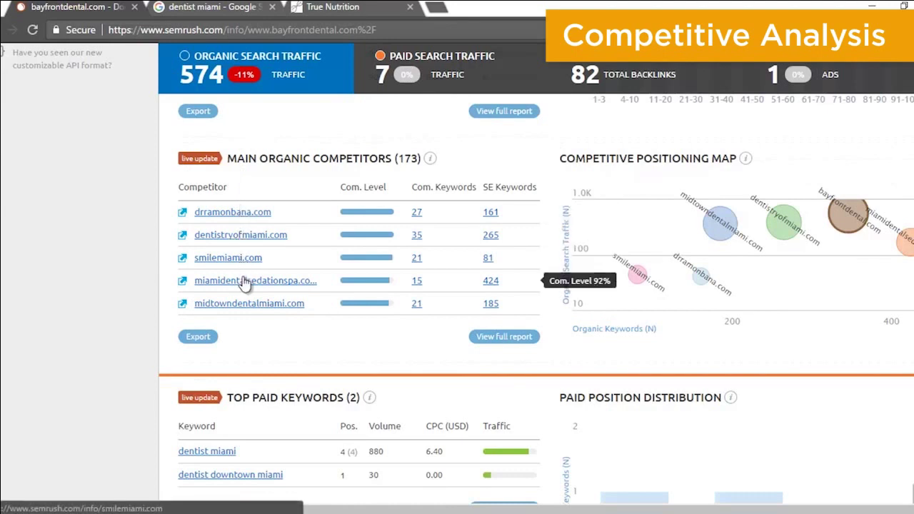
mouse_move(689, 255)
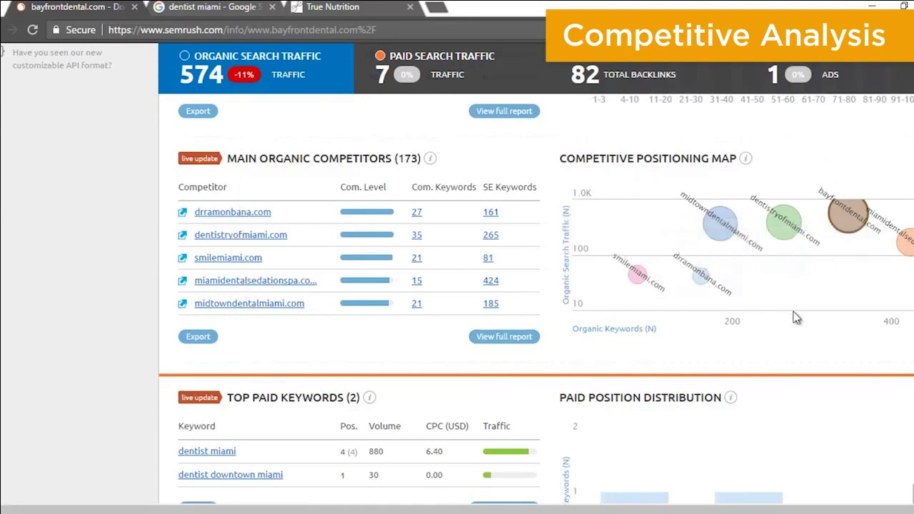
mouse_move(906, 243)
scroll(536, 271, "down", 3)
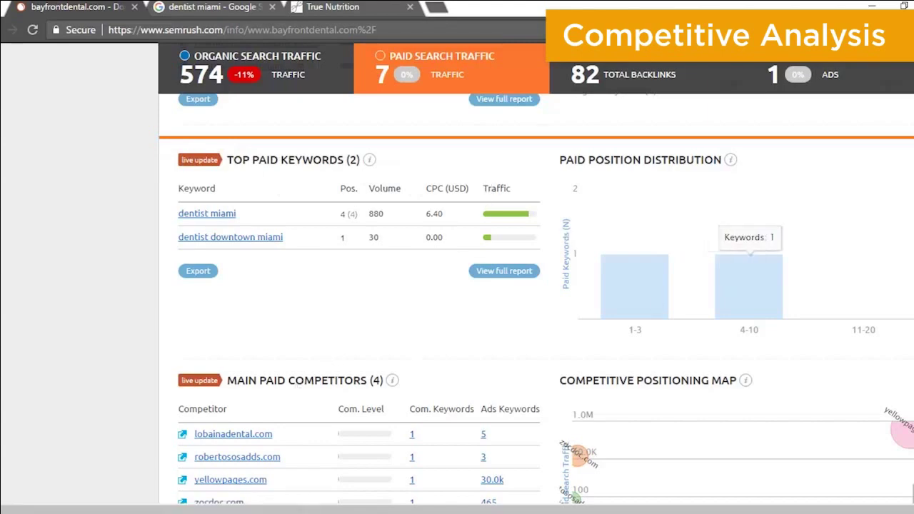
scroll(535, 300, "down", 5)
scroll(310, 315, "down", 1)
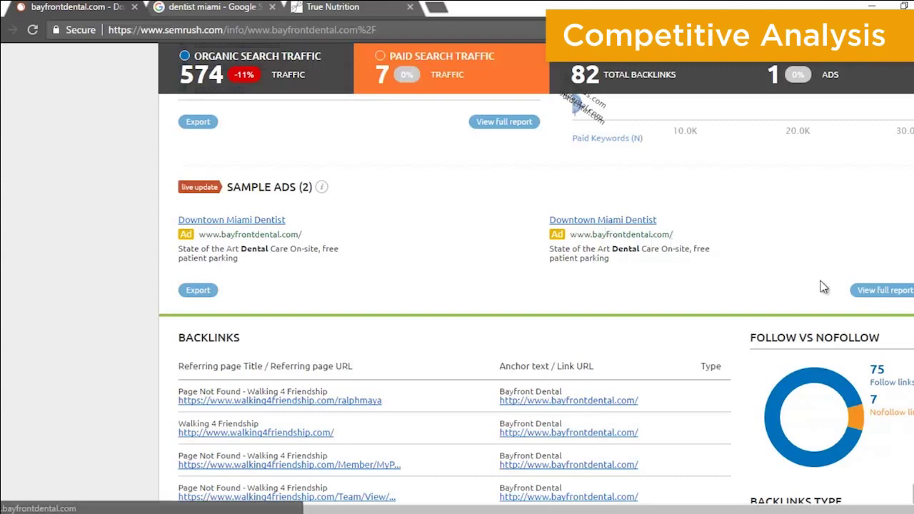
Open the Backlinks report for bayfrontdental.com and look over its overview figures and new backlinks chart
scroll(889, 280, "up", 1)
scroll(536, 286, "up", 15)
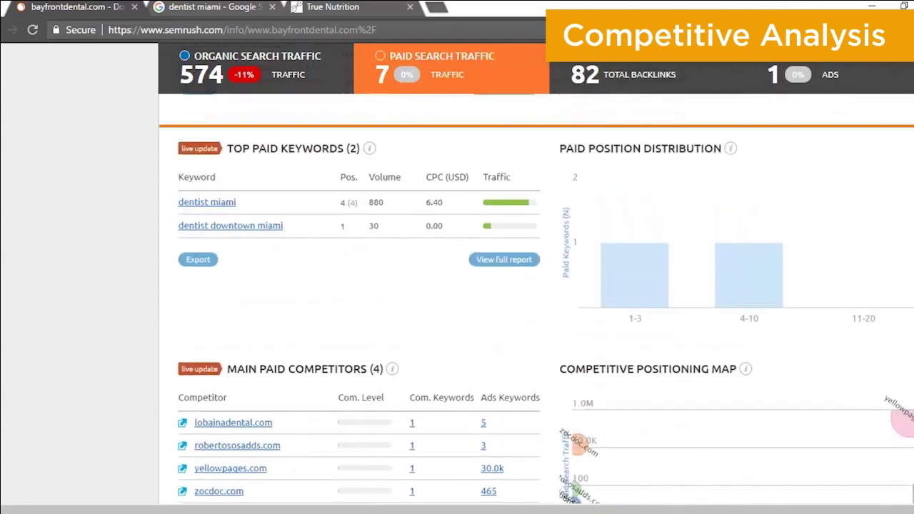
scroll(535, 285, "up", 3)
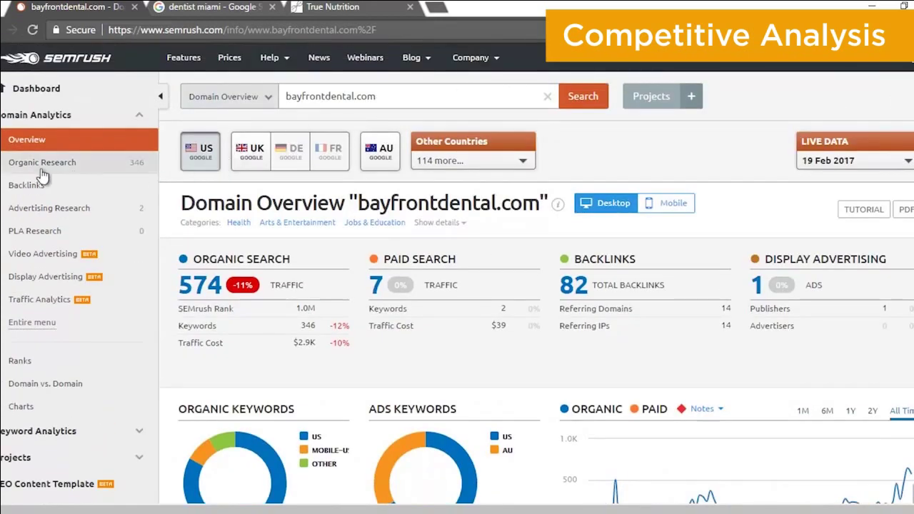
left_click(17, 184)
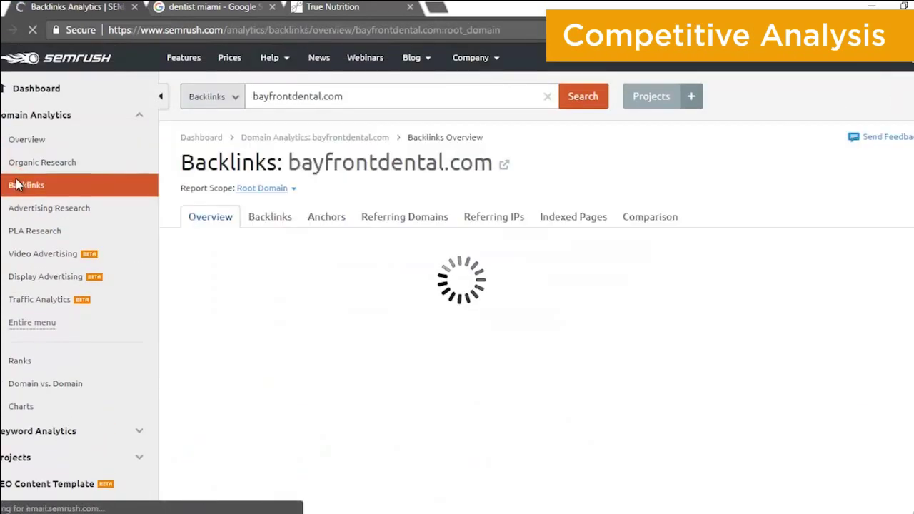
scroll(457, 286, "down", 2)
scroll(457, 286, "down", 2)
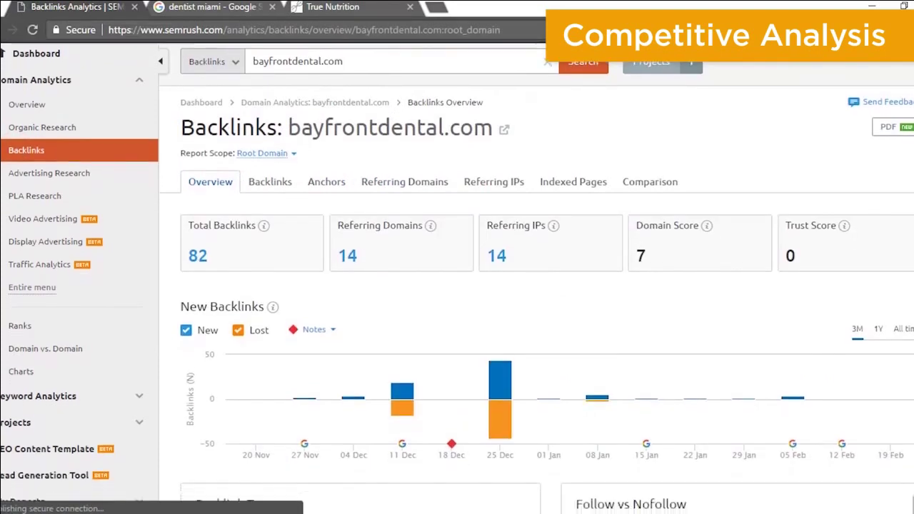
scroll(457, 286, "down", 1)
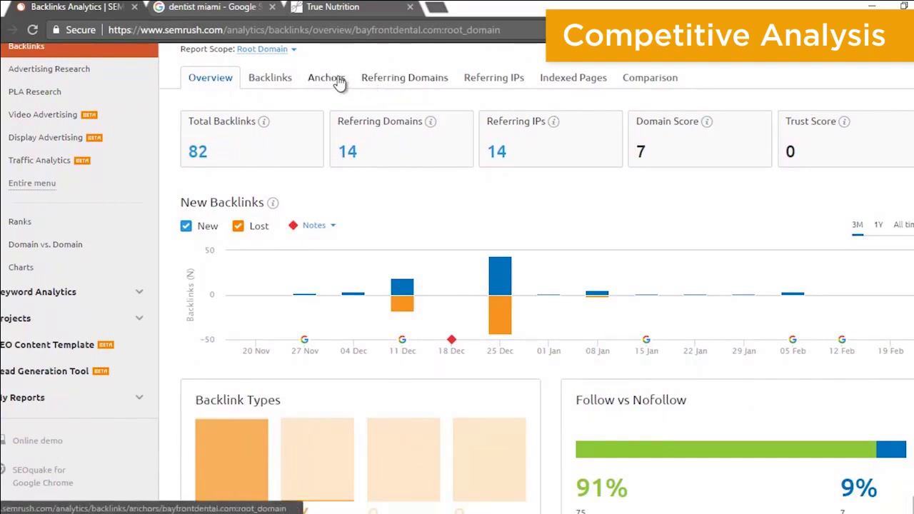
Show the Referring Domains of bayfrontdental.com and sort the list by Trust Score
left_click(377, 76)
scroll(457, 286, "down", 2)
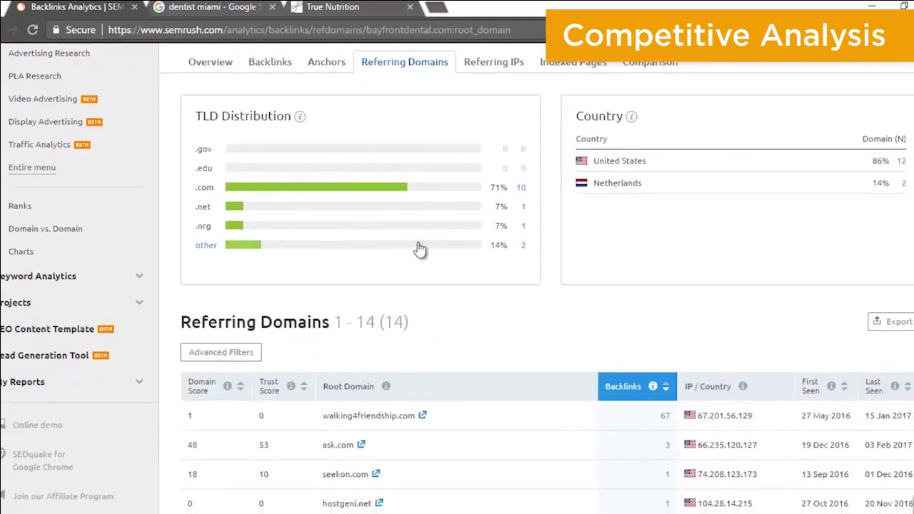
scroll(457, 285, "down", 3)
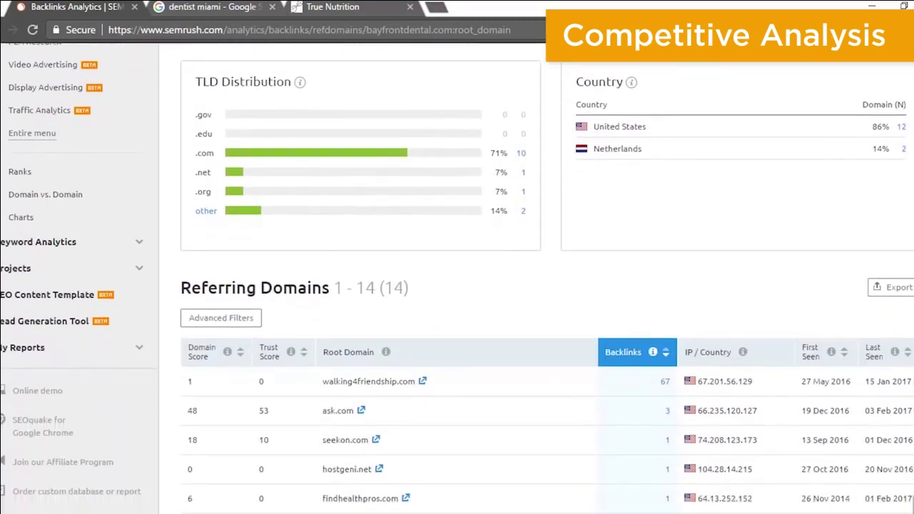
scroll(457, 286, "down", 1)
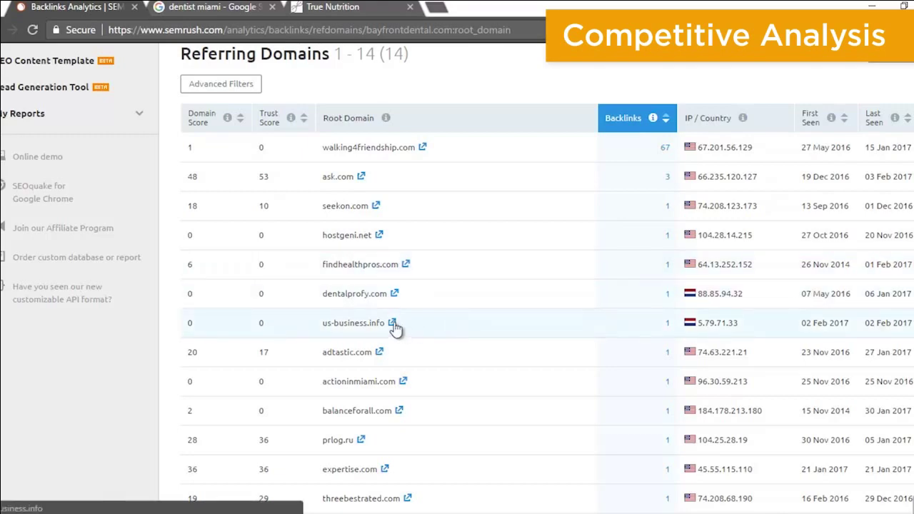
left_click(269, 122)
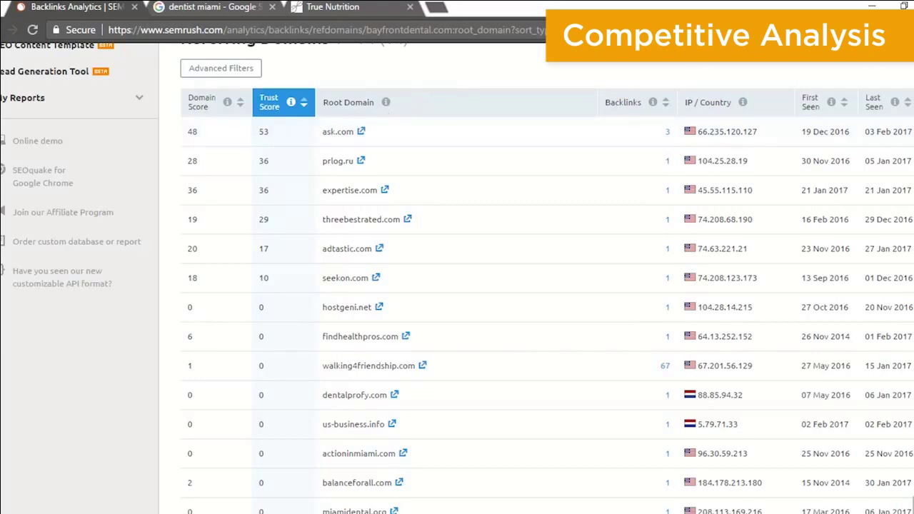
Run a Domain Overview search for paleogrubs.com
scroll(419, 97, "up", 6)
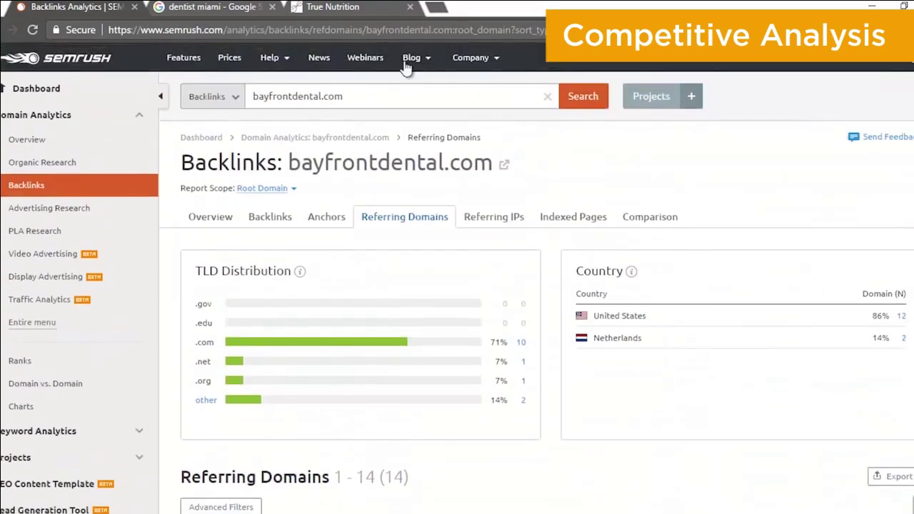
left_click(28, 144)
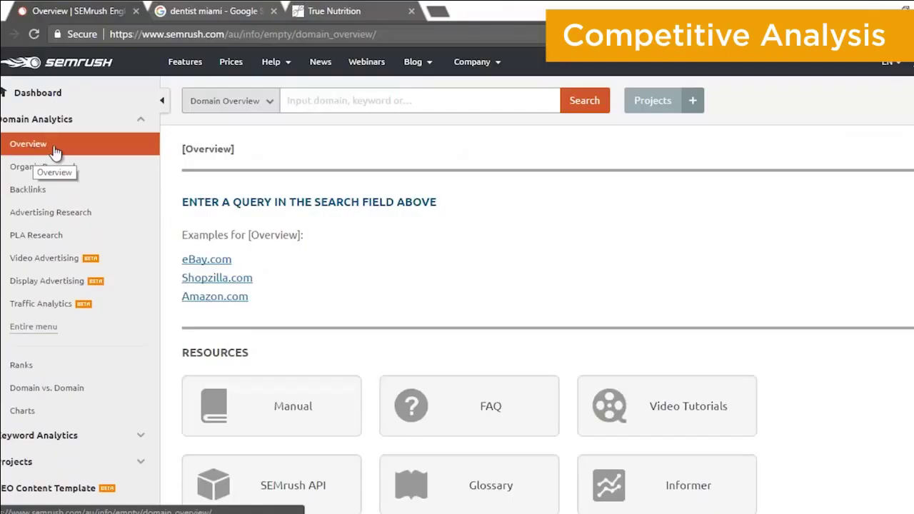
left_click(293, 102)
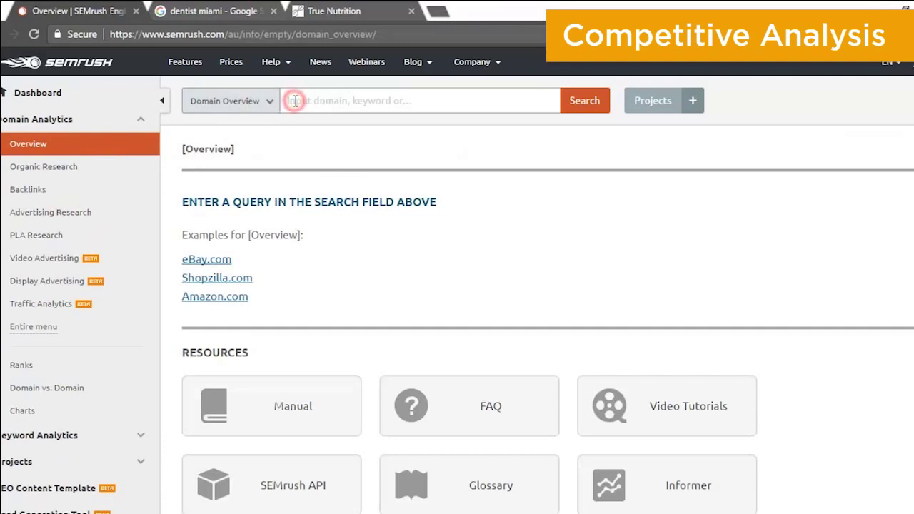
type("paleogrubs.com")
key("Return")
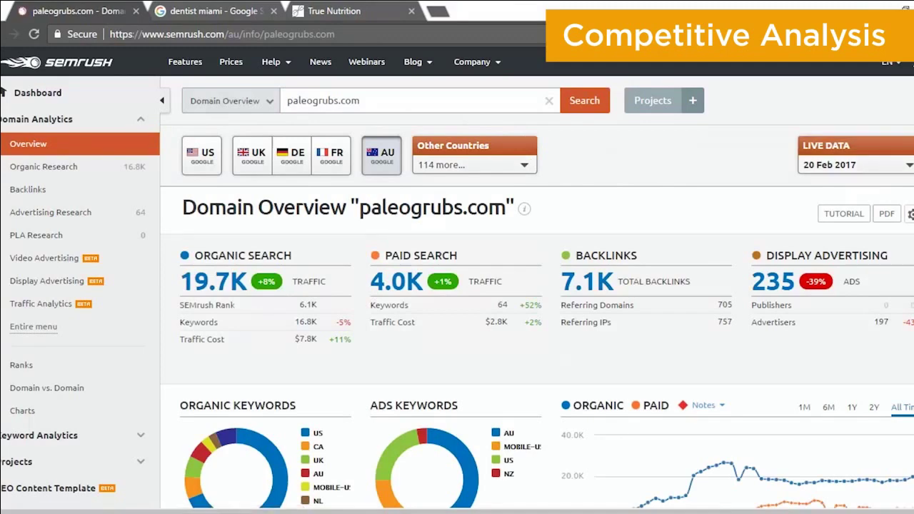
Open the full report of paleogrubs.com's top organic keywords and check the search volume for "paleo bread"
scroll(457, 285, "down", 6)
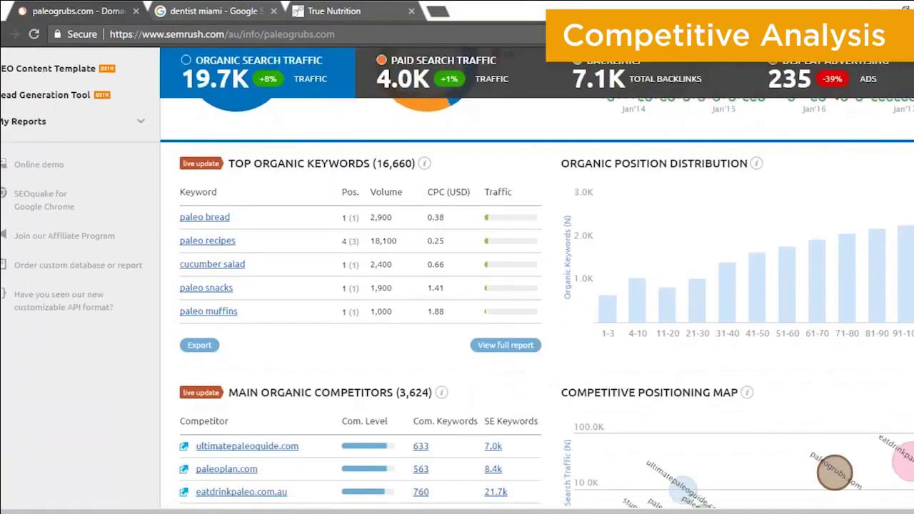
scroll(457, 286, "down", 1)
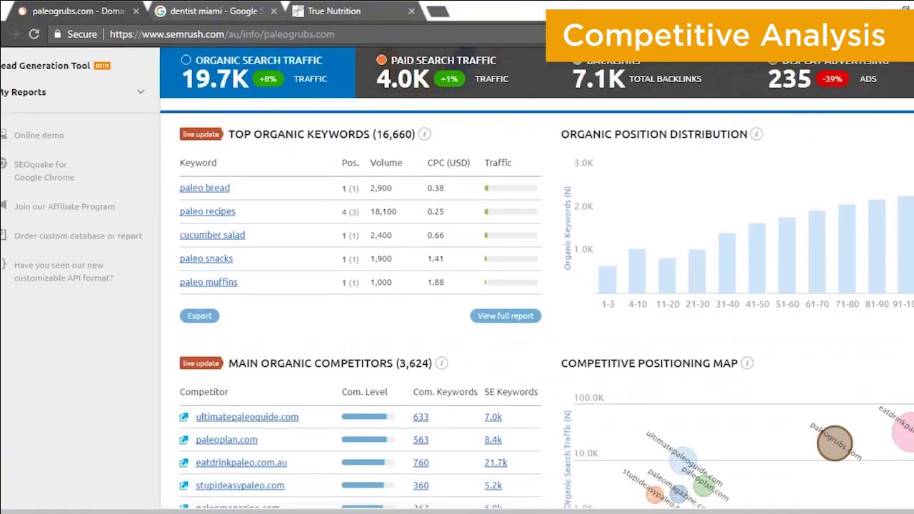
left_click(500, 314)
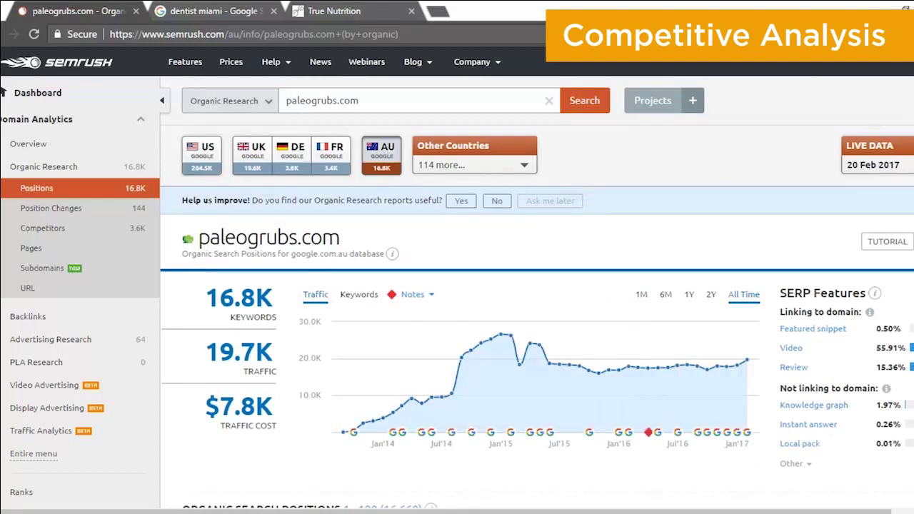
scroll(457, 285, "down", 5)
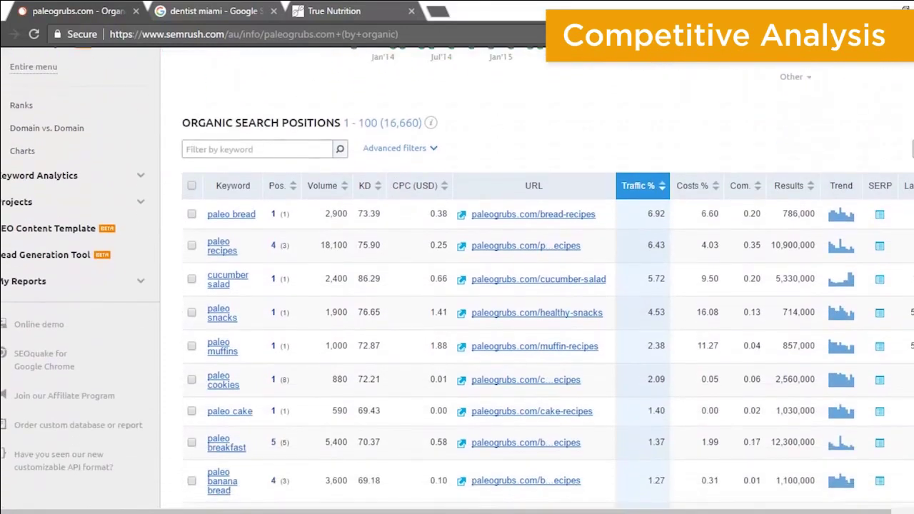
scroll(457, 285, "down", 1)
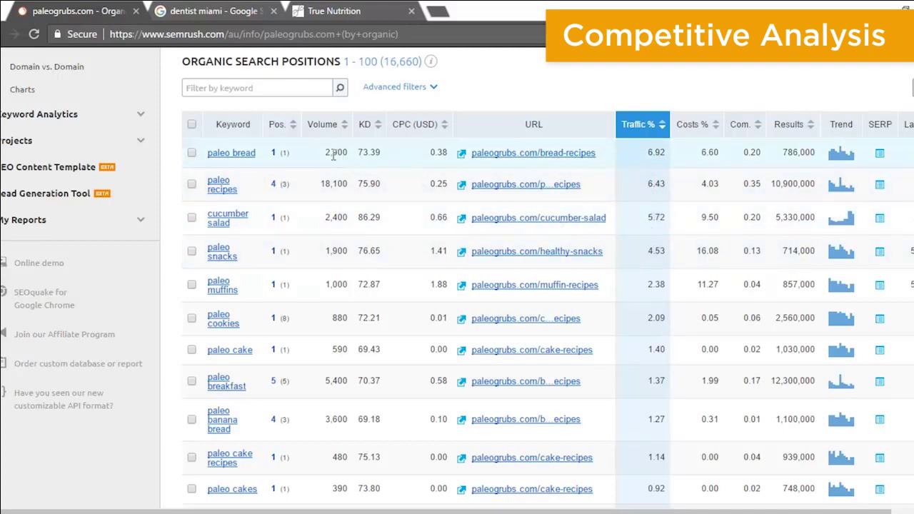
left_click_drag(326, 154, 347, 153)
left_click(526, 87)
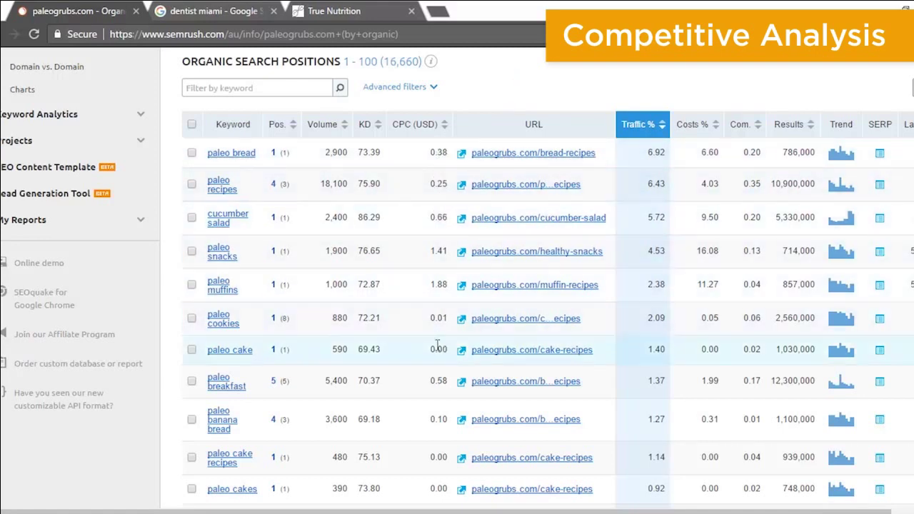
Filter the organic search positions to include only keywords with a number of words greater than 3
left_click(418, 87)
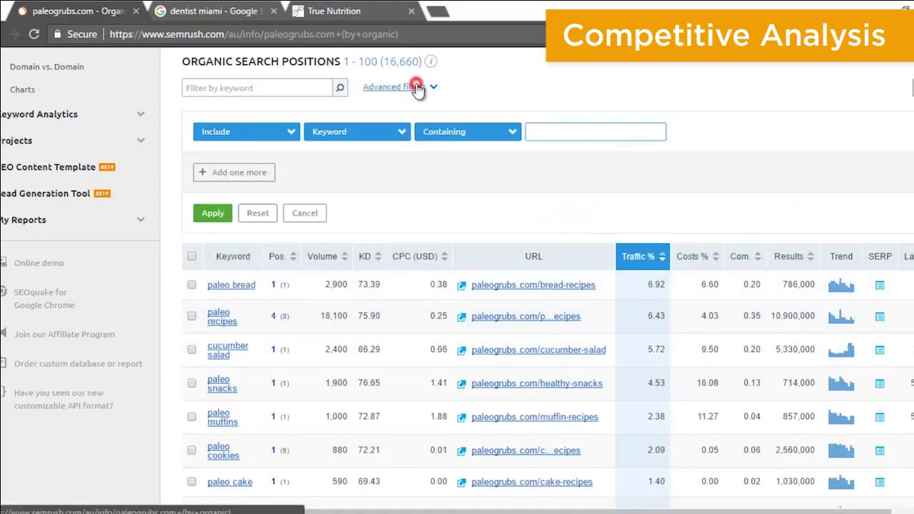
left_click(372, 133)
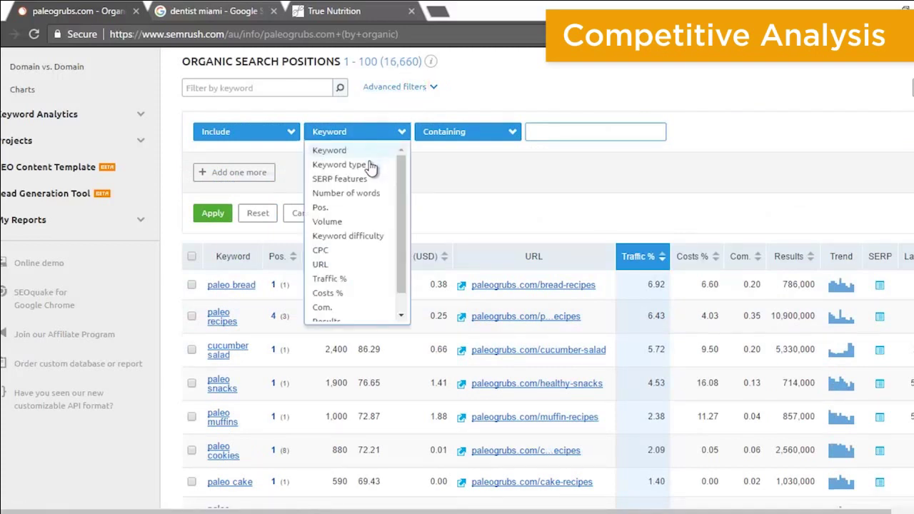
left_click(473, 131)
left_click(476, 165)
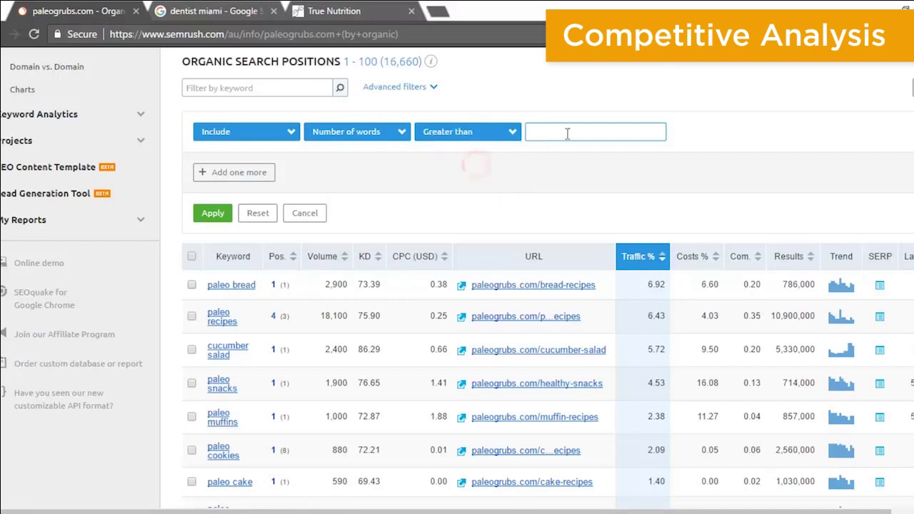
left_click(567, 133)
left_click(213, 212)
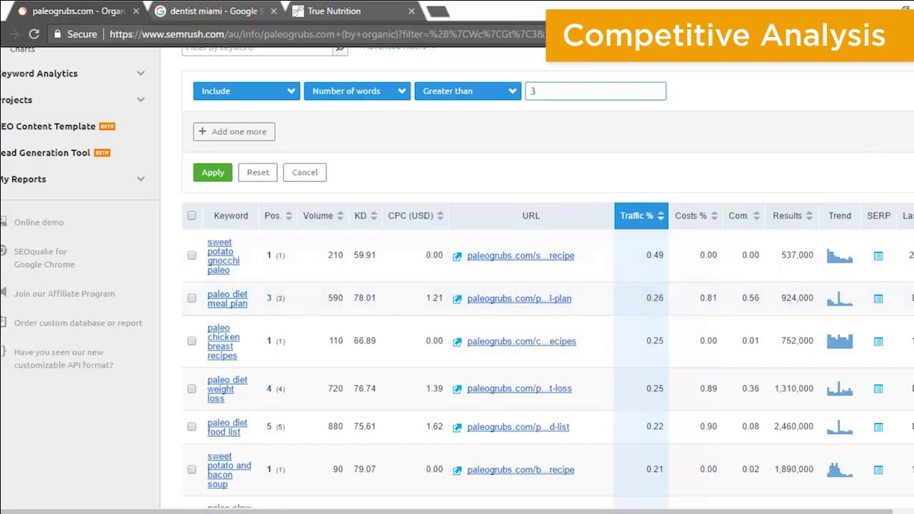
Check the volume of "paleo slow cooker recipes" in the filtered list and expand its position history
scroll(457, 285, "down", 3)
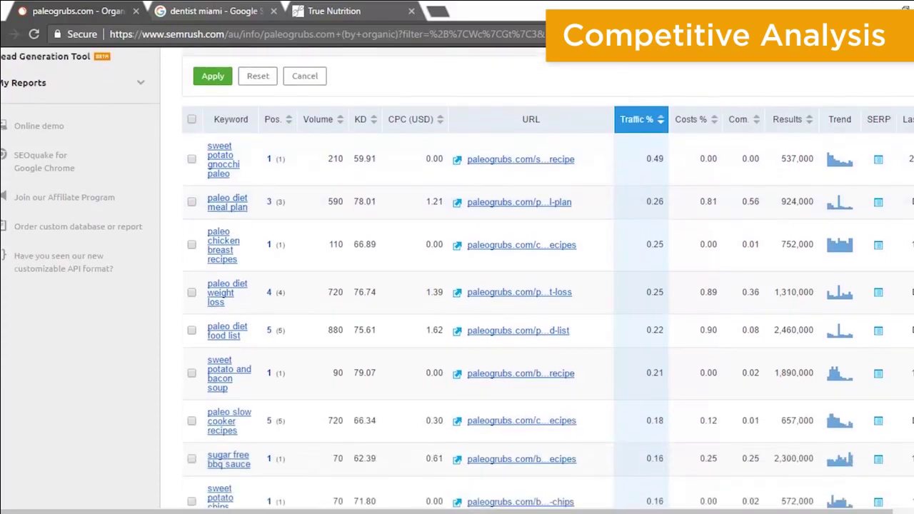
scroll(457, 286, "down", 1)
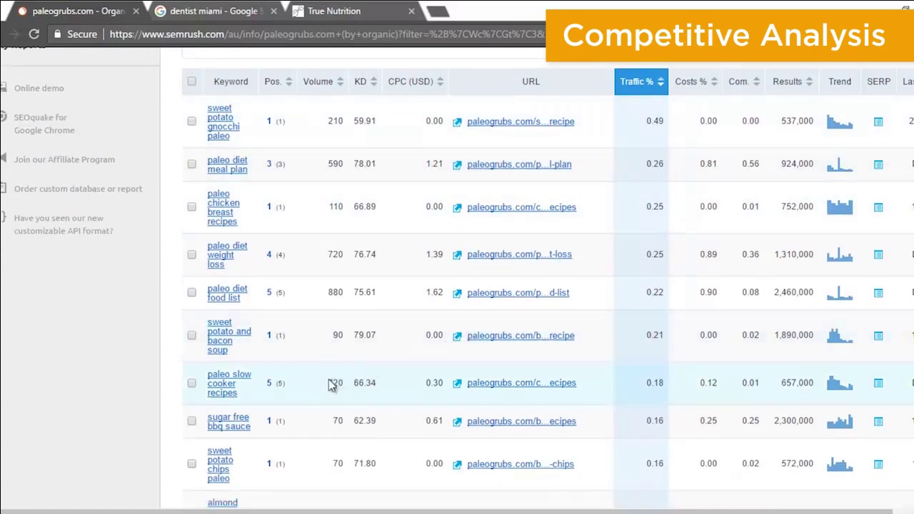
left_click_drag(326, 381, 342, 382)
left_click(320, 384)
left_click(288, 386)
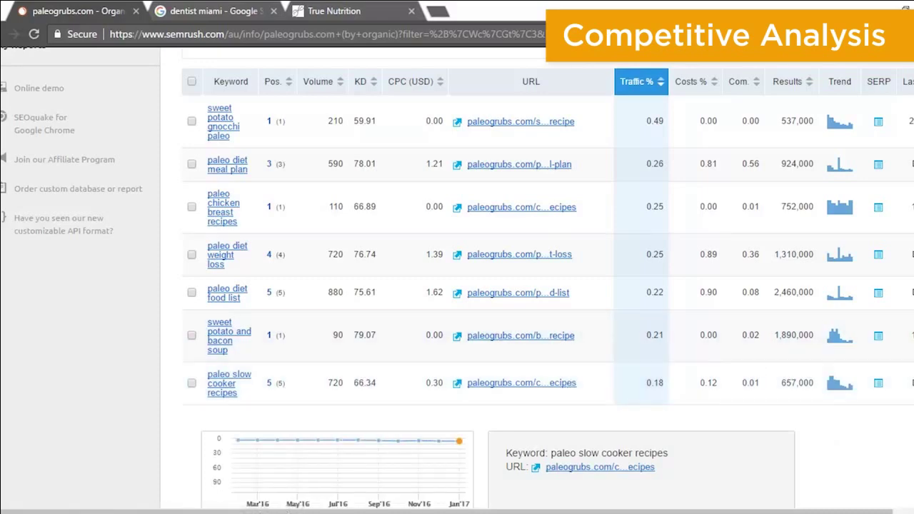
Collapse the Domain Analytics section and open the SEO Keyword Magic tool from Keyword Analytics
scroll(457, 285, "up", 6)
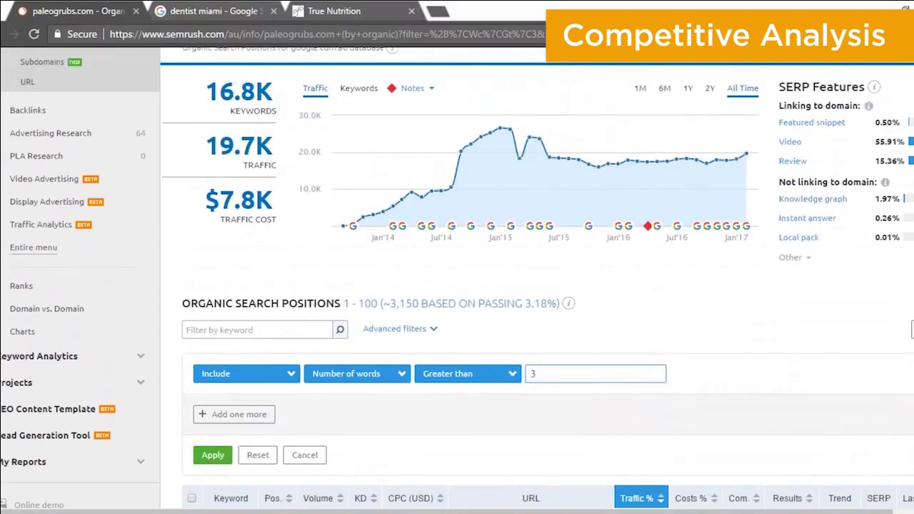
scroll(457, 285, "up", 3)
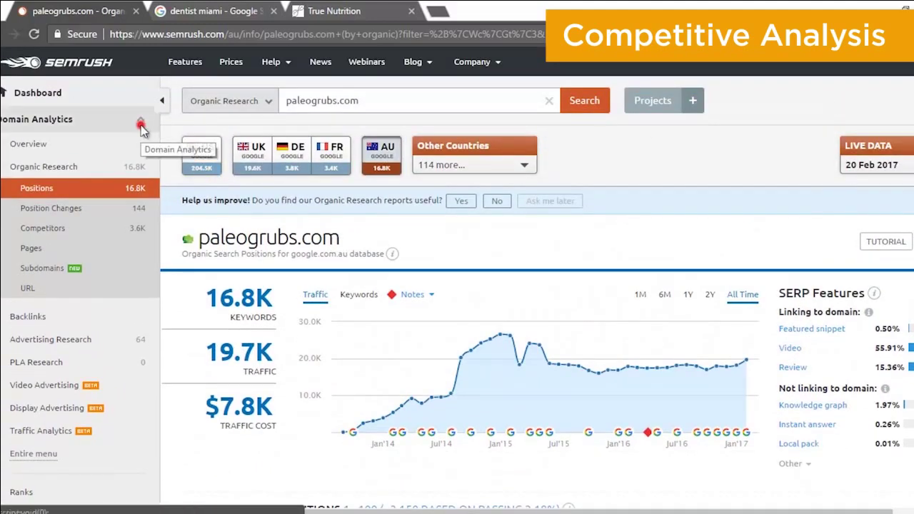
left_click(141, 123)
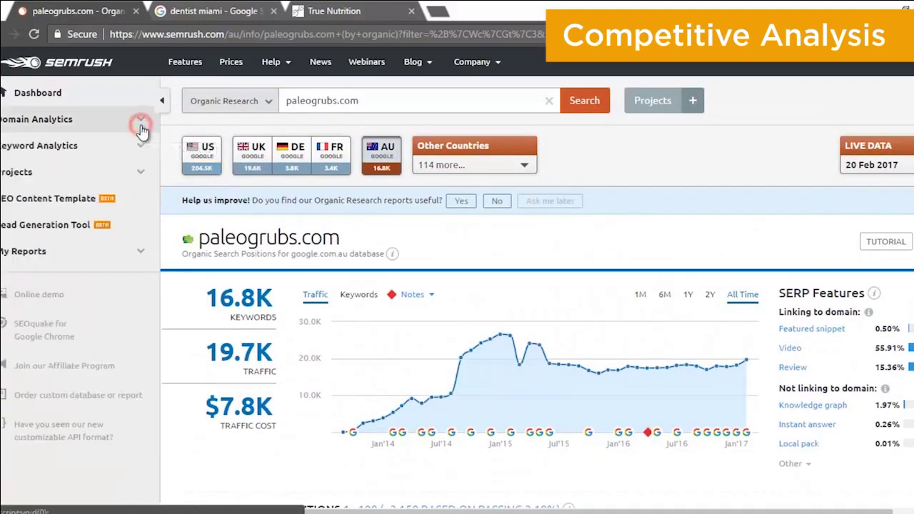
left_click(142, 147)
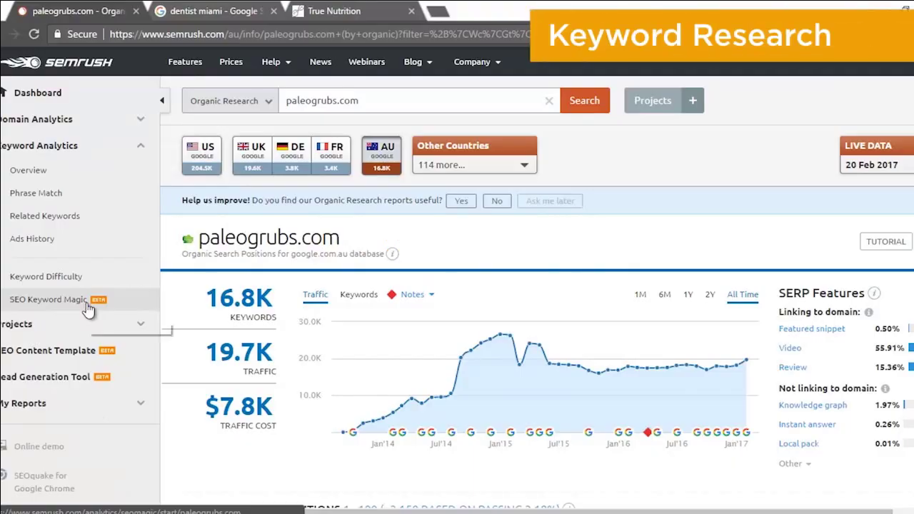
left_click(86, 303)
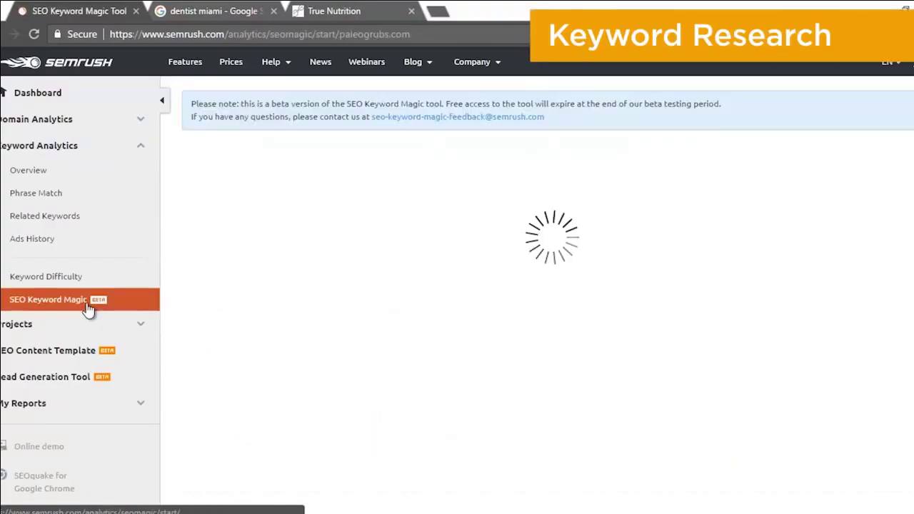
Search SEO Keyword Magic for the keyword "paleo" in the United States database
left_click(287, 394)
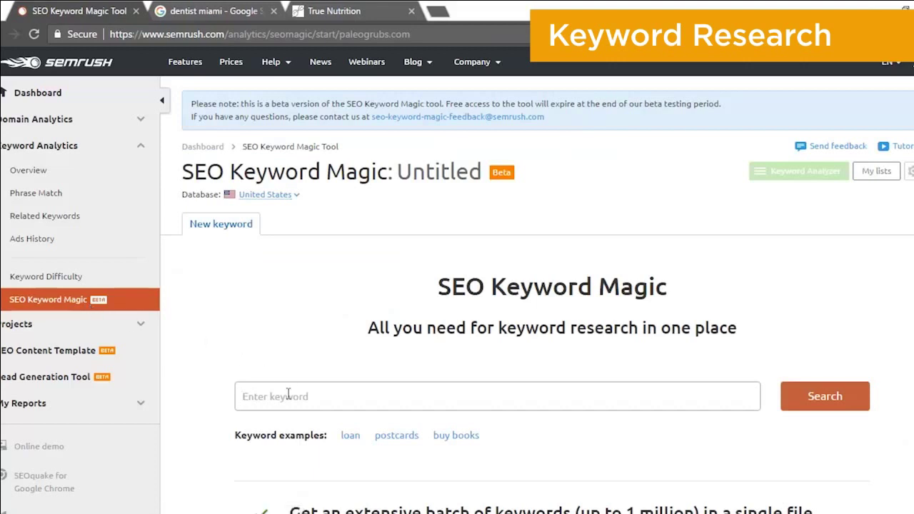
type("paleo")
key("Return")
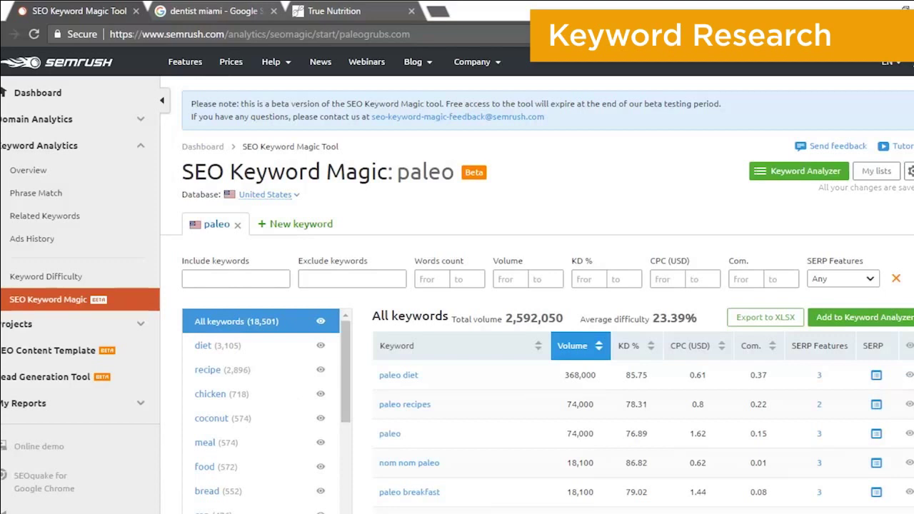
scroll(457, 286, "down", 2)
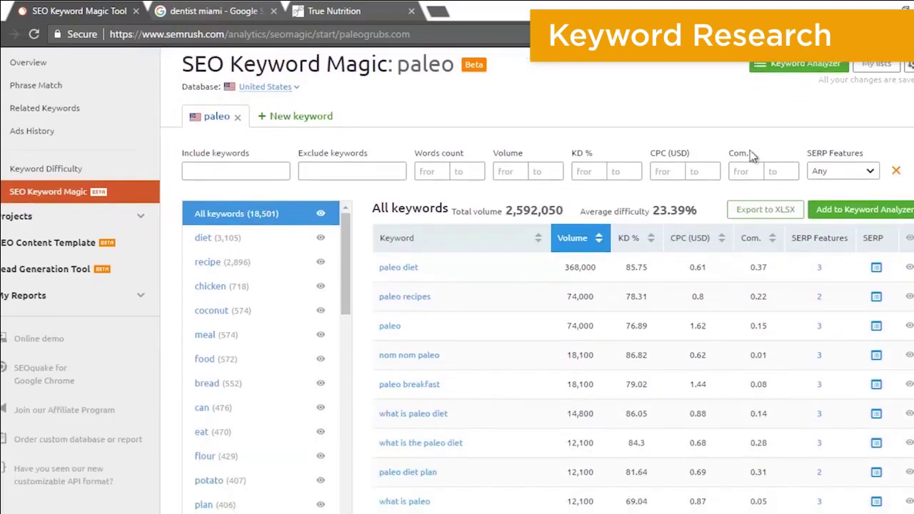
Filter the paleo keywords to include only those containing "turkey" and review the resulting list
left_click(245, 176)
left_click(233, 167)
type("turkey,")
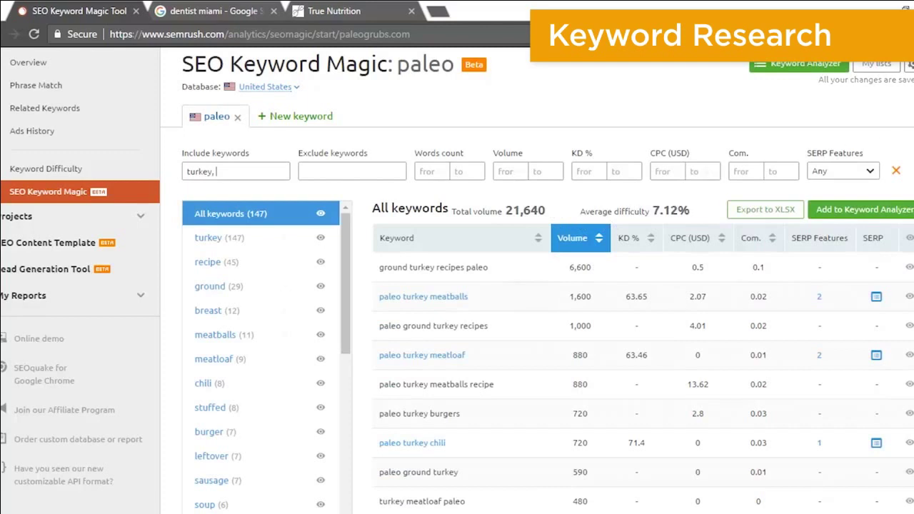
scroll(571, 286, "down", 2)
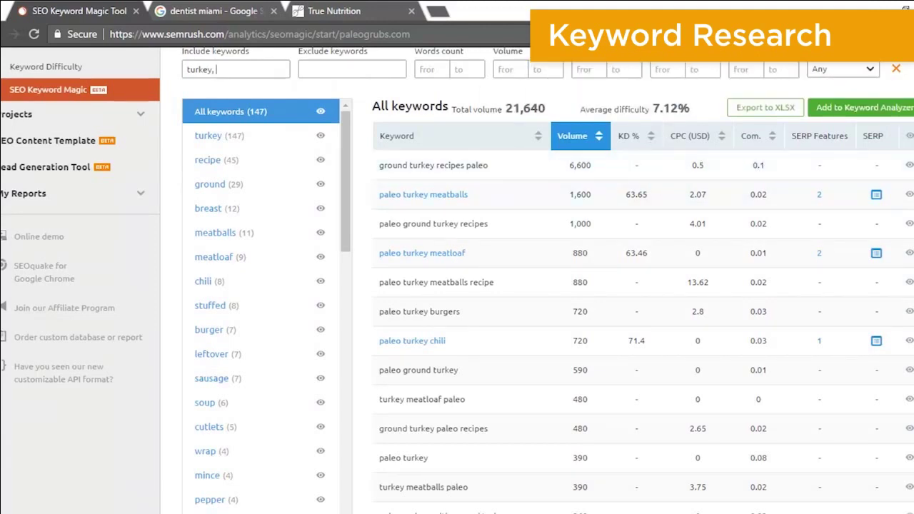
scroll(457, 286, "down", 2)
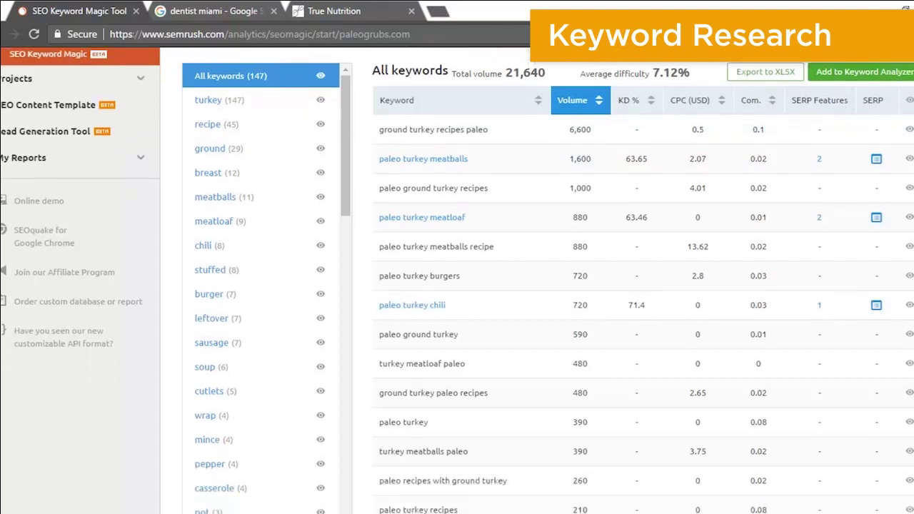
scroll(457, 286, "down", 2)
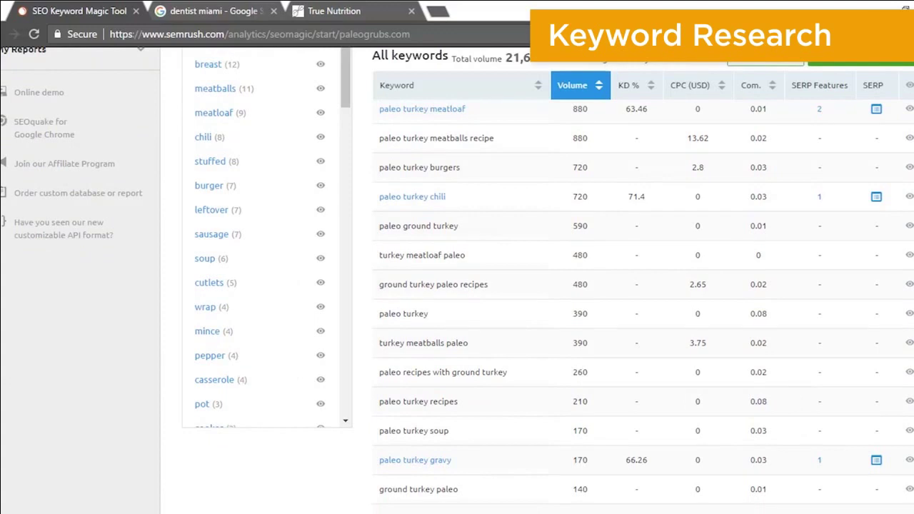
View the keywords in the "ground" group and return to the list of all keywords
scroll(273, 161, "up", 5)
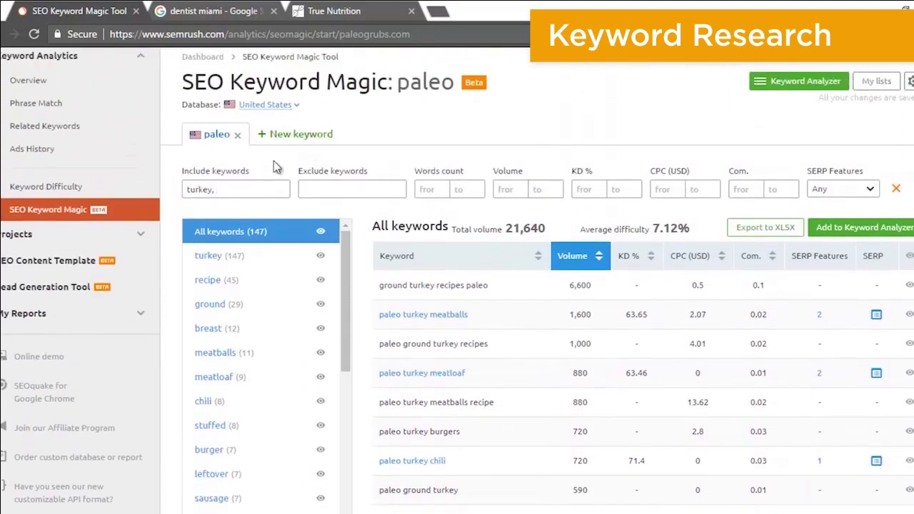
left_click(211, 305)
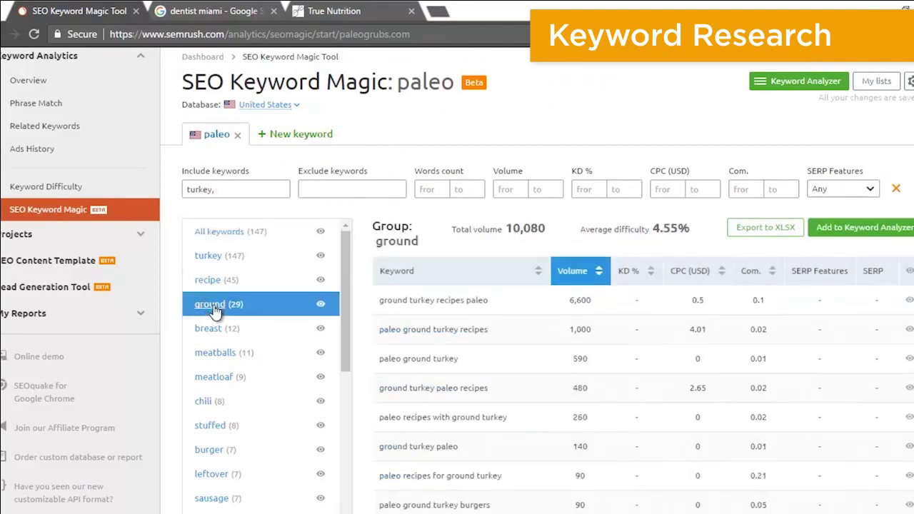
left_click(225, 232)
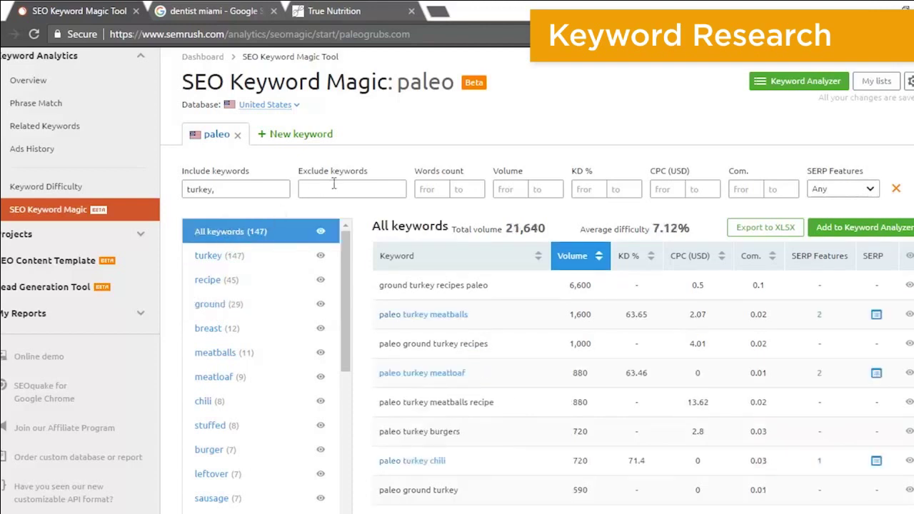
Exclude keywords containing "free" and sort the list by keyword difficulty from highest to lowest
left_click(343, 187)
type("free,")
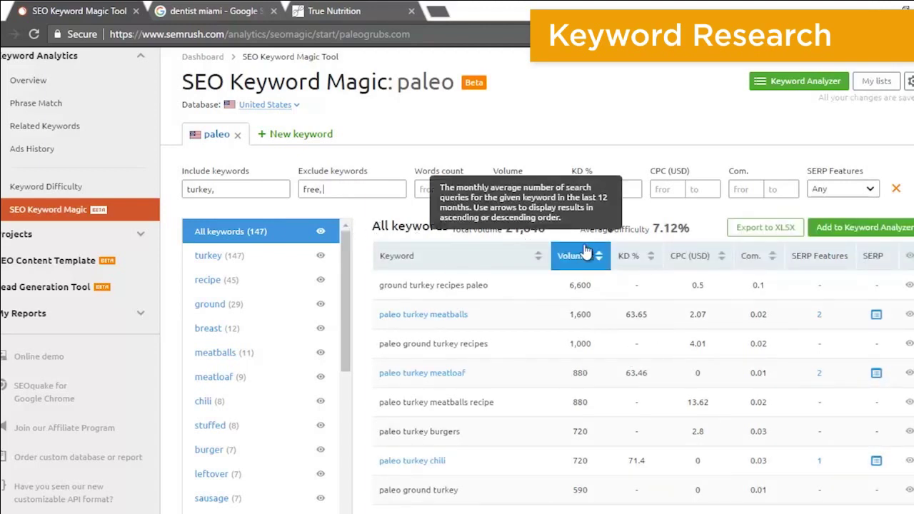
left_click(652, 257)
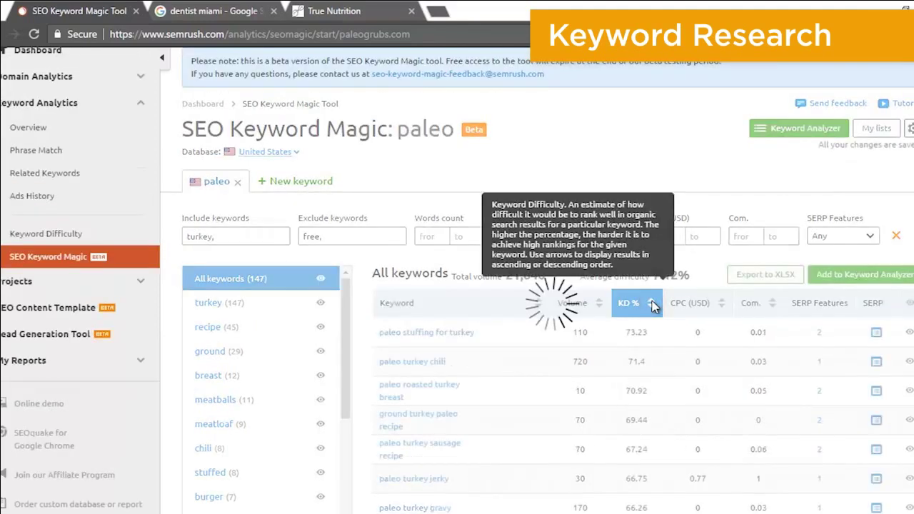
double_click(626, 334)
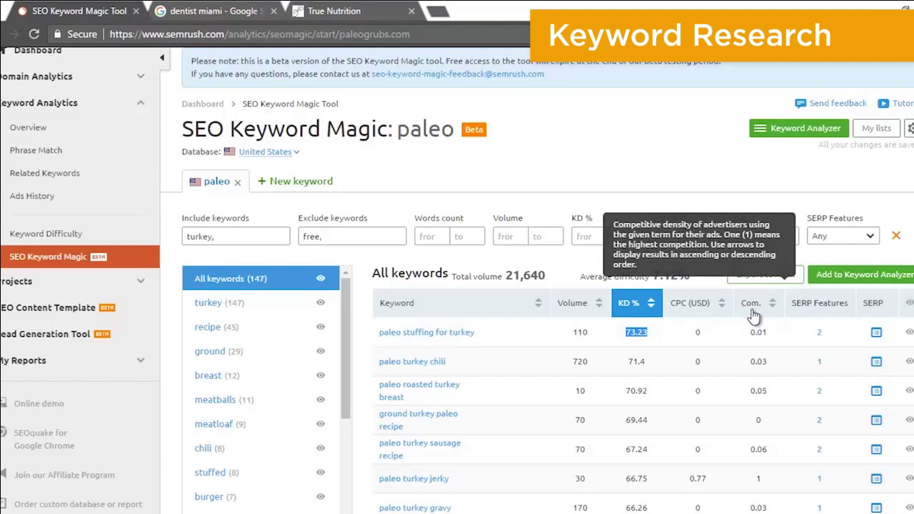
double_click(757, 362)
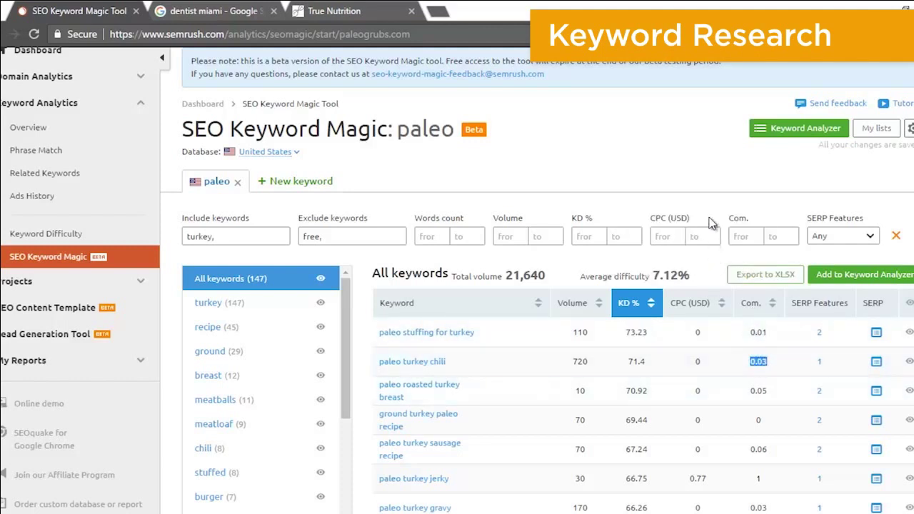
Limit the turkey keywords to a minimum search volume of 500 and review the remaining entries
scroll(763, 363, "down", 1)
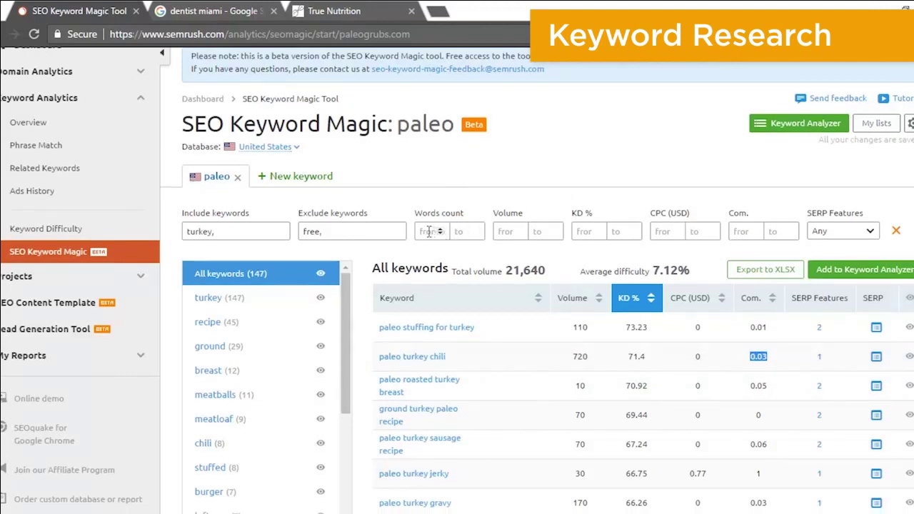
left_click(506, 230)
type("500")
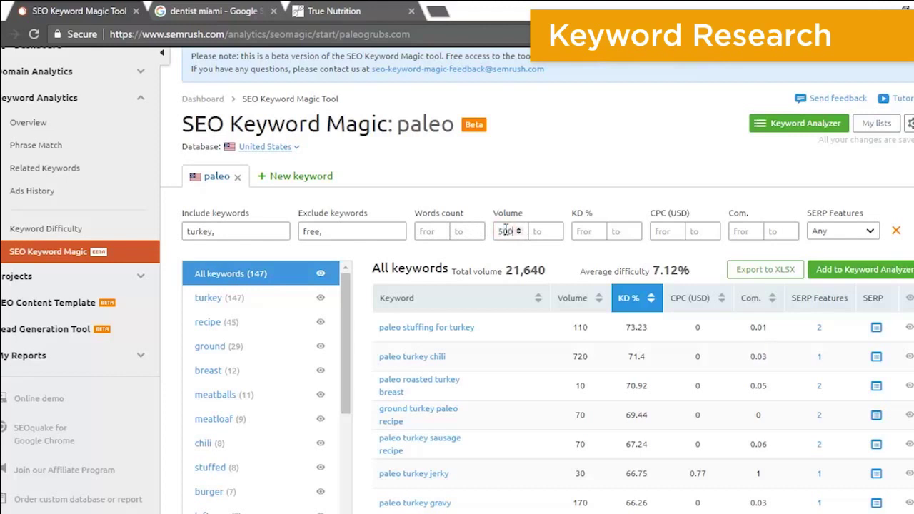
left_click(537, 231)
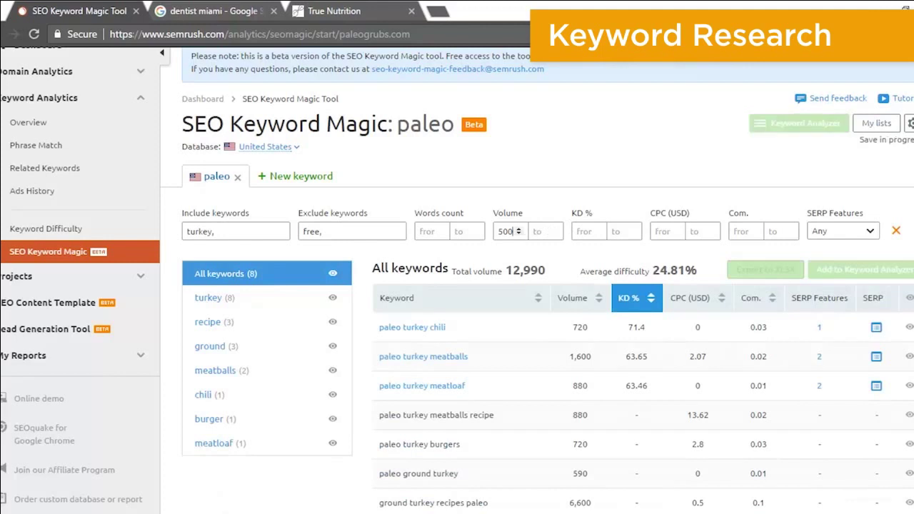
scroll(457, 277, "down", 1)
scroll(696, 322, "down", 1)
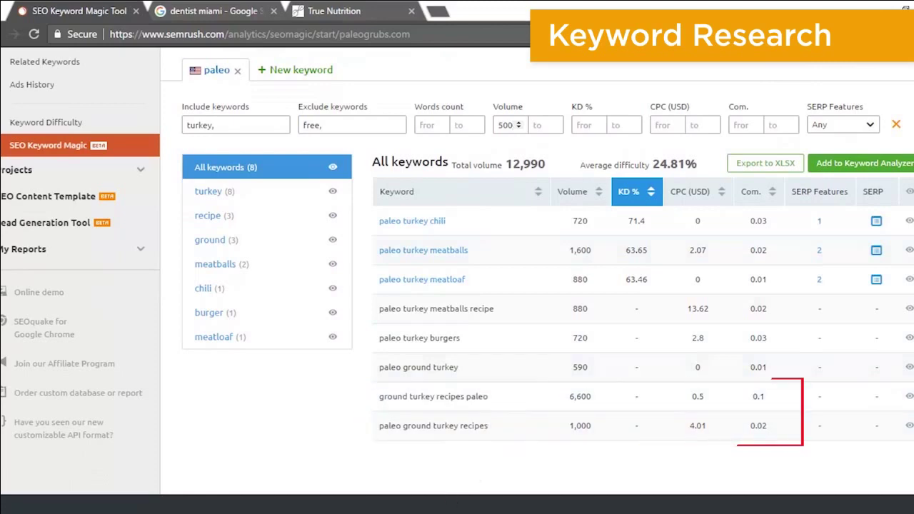
scroll(655, 214, "up", 3)
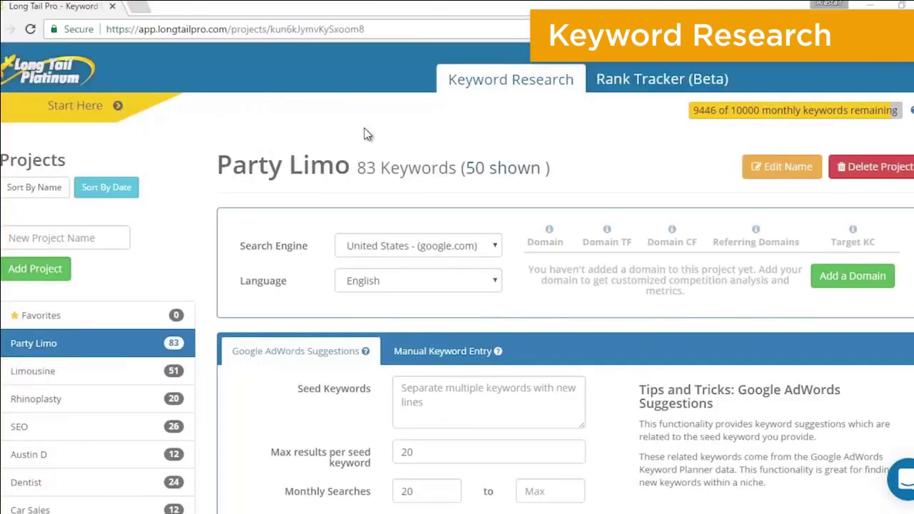
Switch to Long Tail Pro and add a new project named "demo mommy makeover"
left_click(119, 230)
type("demo")
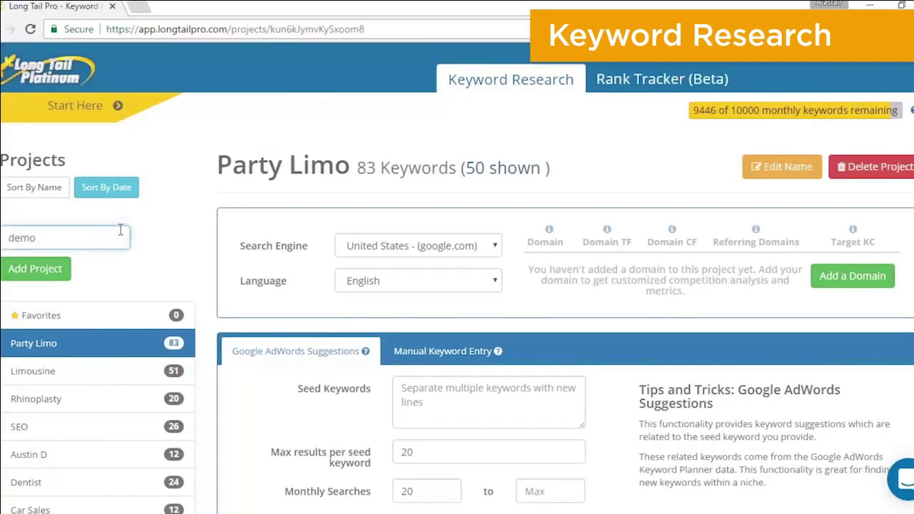
type(" mommy makeover")
scroll(28, 250, "down", 1)
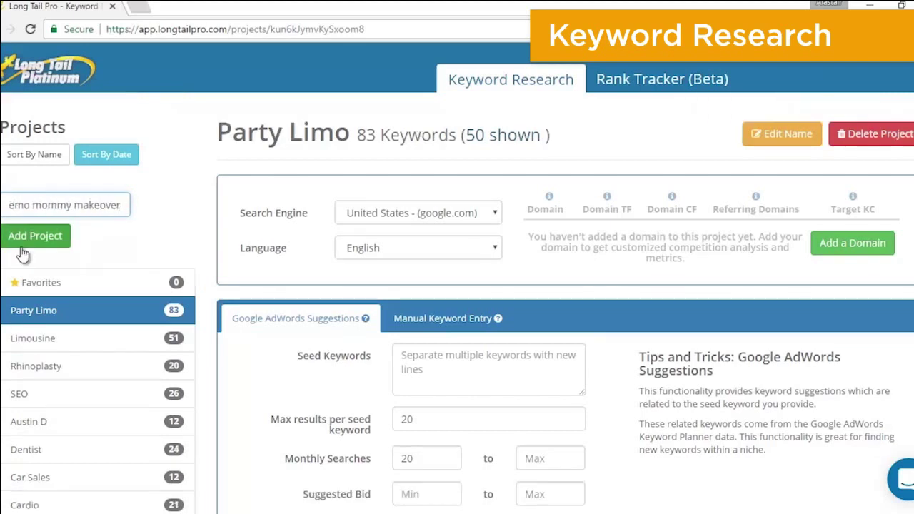
left_click(35, 242)
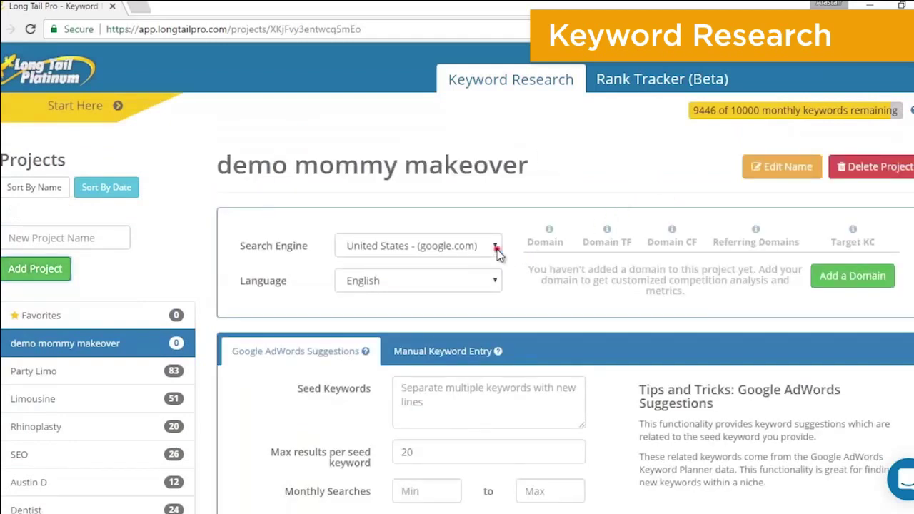
Look at the project's language setting and the manual keyword entry form, and return to the Google AdWords suggestions form
left_click(494, 279)
left_click(495, 277)
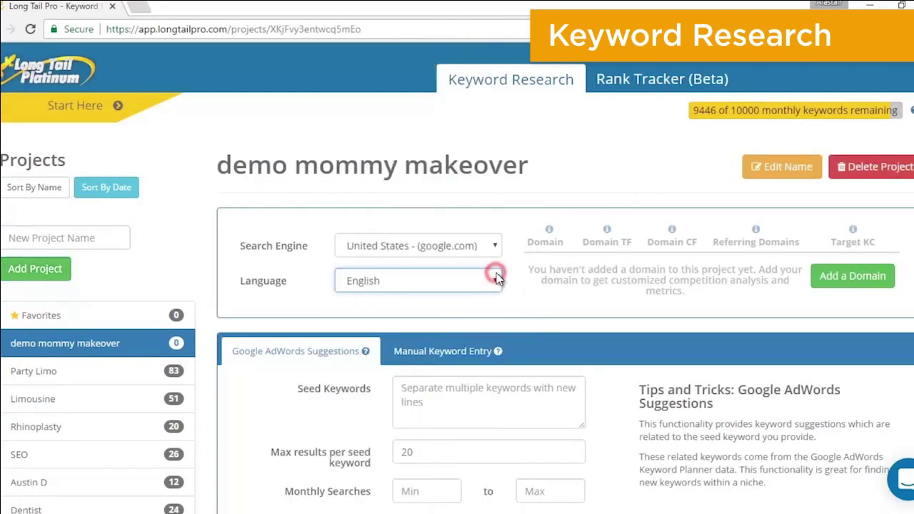
scroll(456, 302, "down", 3)
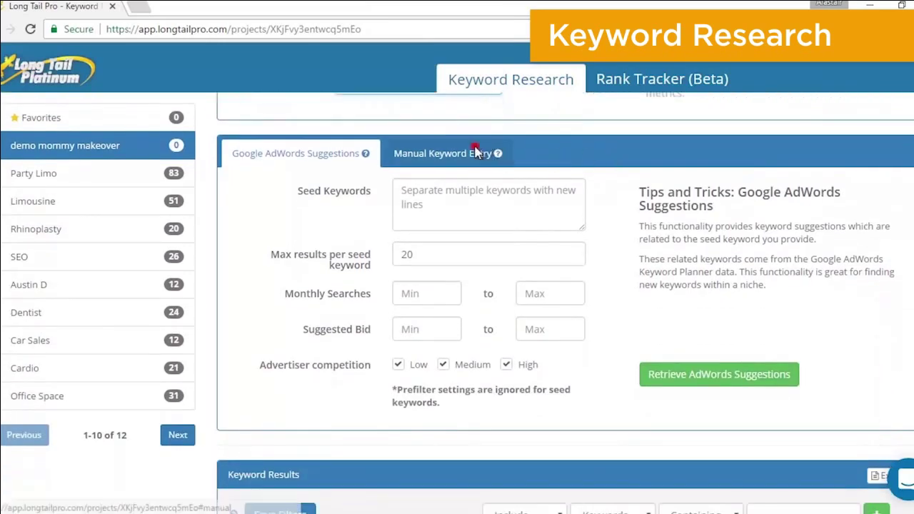
left_click(478, 152)
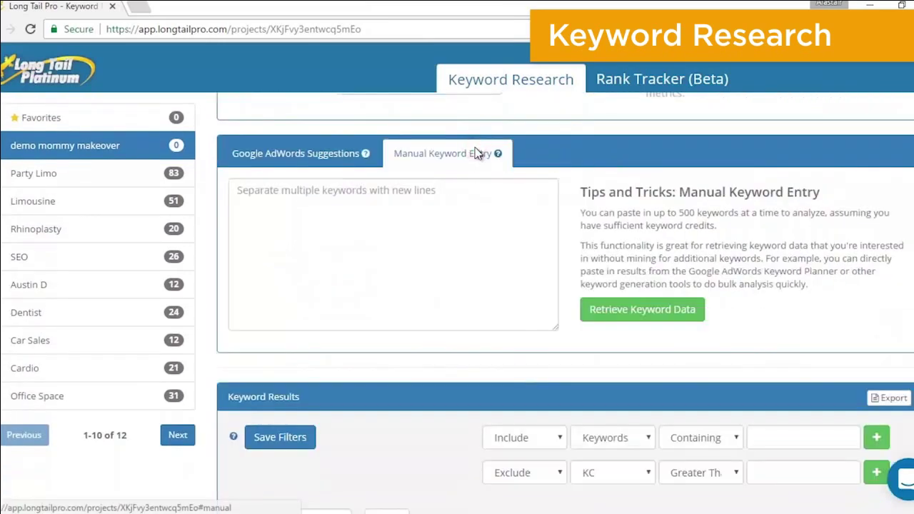
left_click(288, 151)
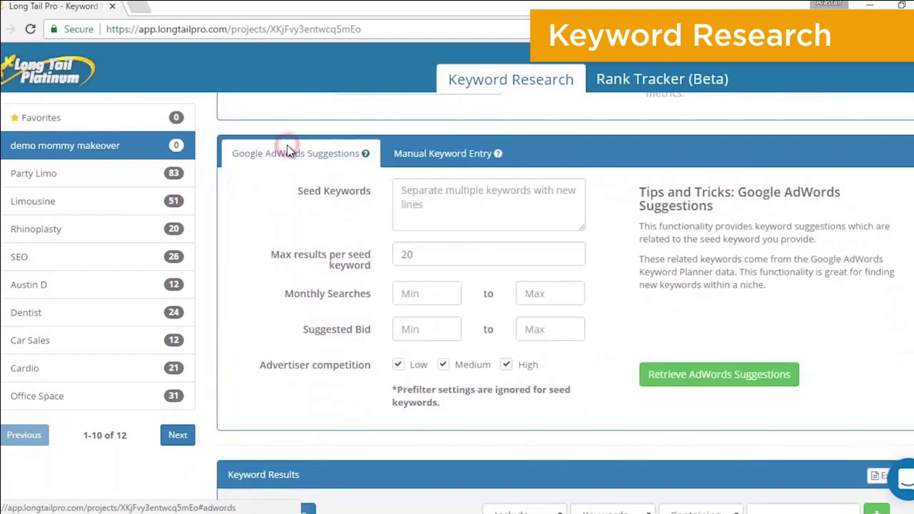
Enter the seed keywords "mommy makeover", "plastic surgery", "nip and tuck" and "face lift" on separate lines
left_click(401, 187)
type("momm")
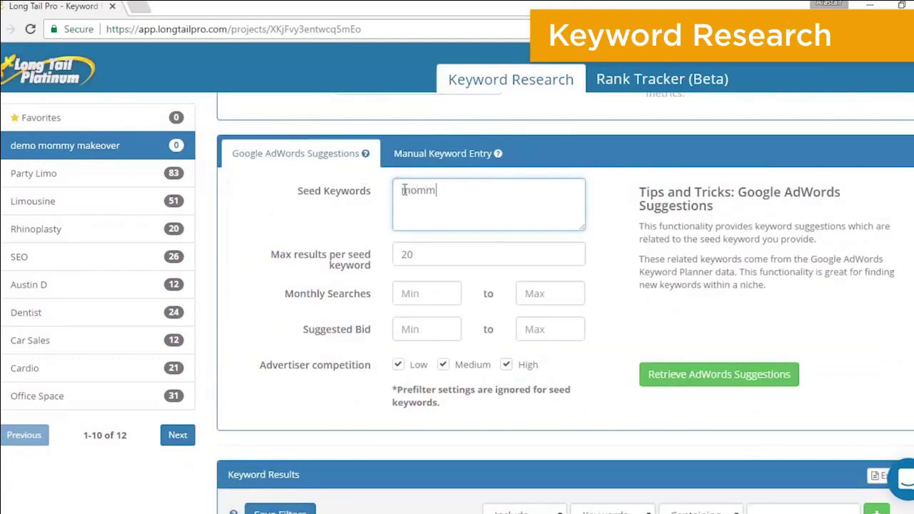
type("y makeover")
key("Return")
type("plastic surge")
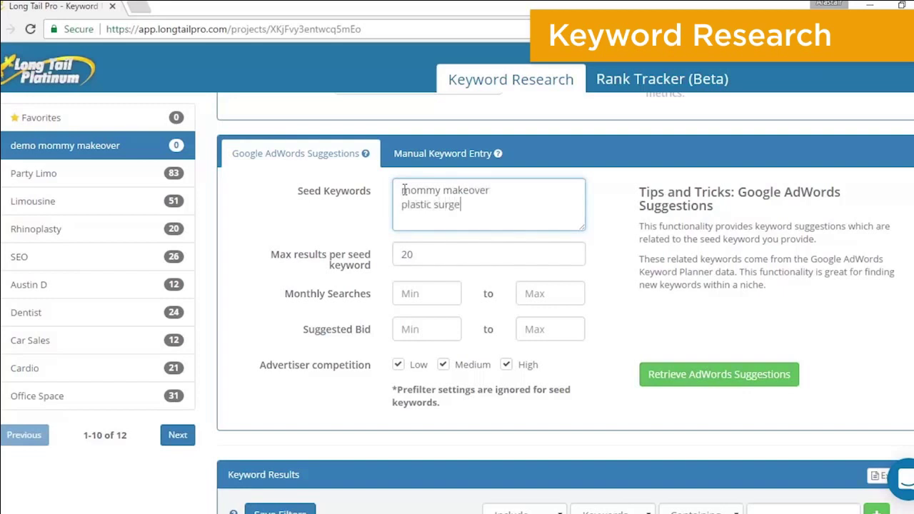
type("ry")
key("Return")
type("nip and tuck")
key("Return")
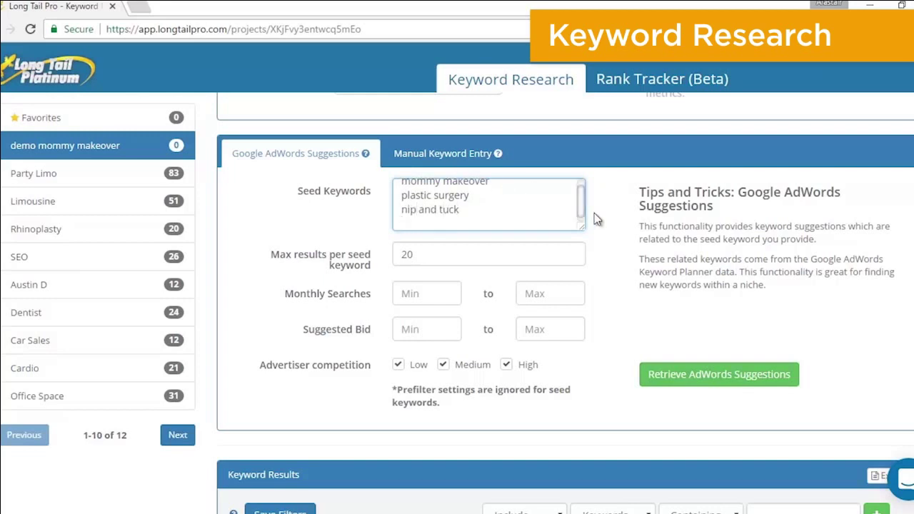
type("face lift")
Retrieve the AdWords suggestions with 20 maximum results per seed keyword and no search or bid limits, and view the keyword results
left_click(526, 262)
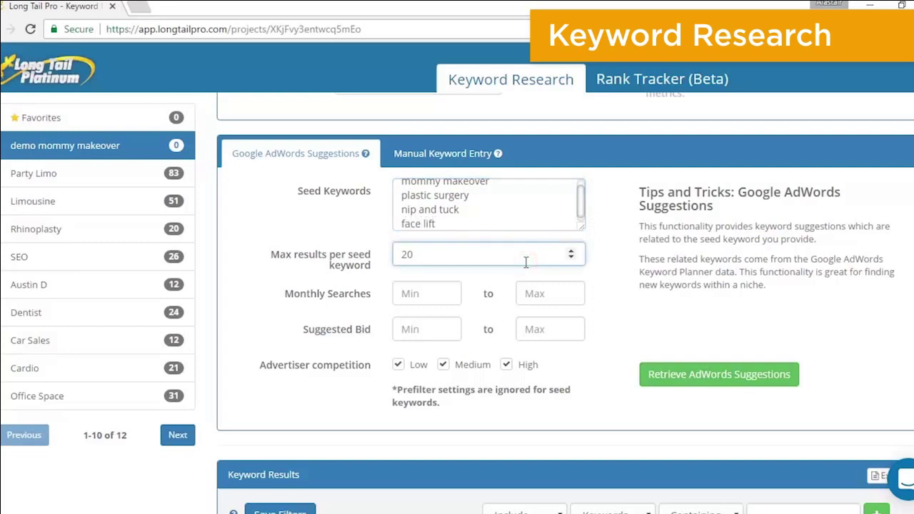
left_click(411, 293)
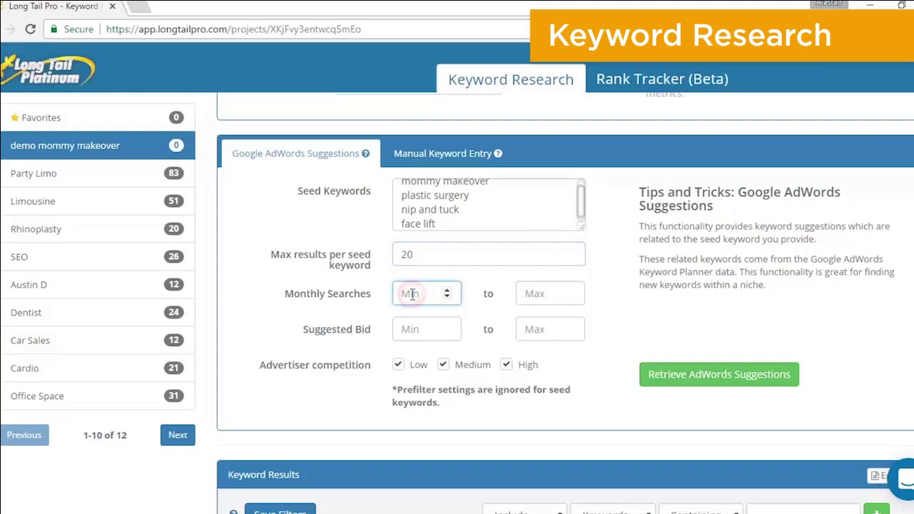
left_click(411, 325)
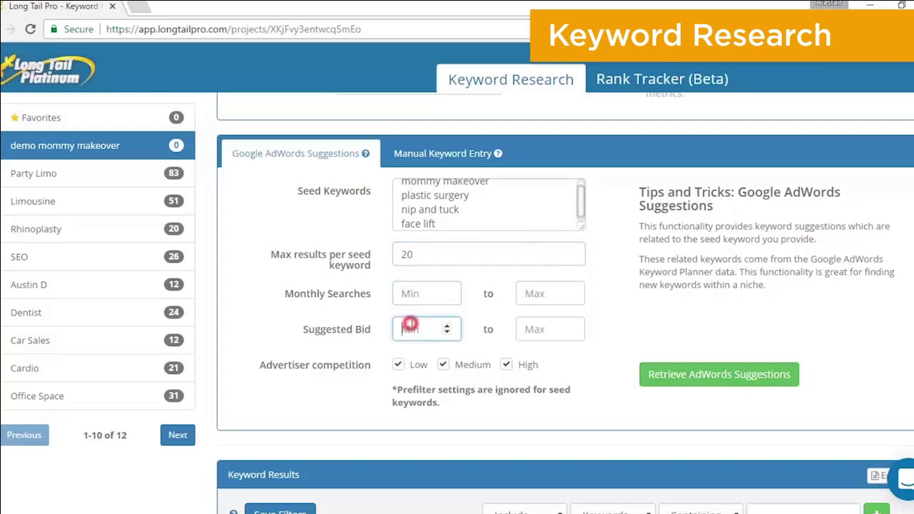
left_click(701, 376)
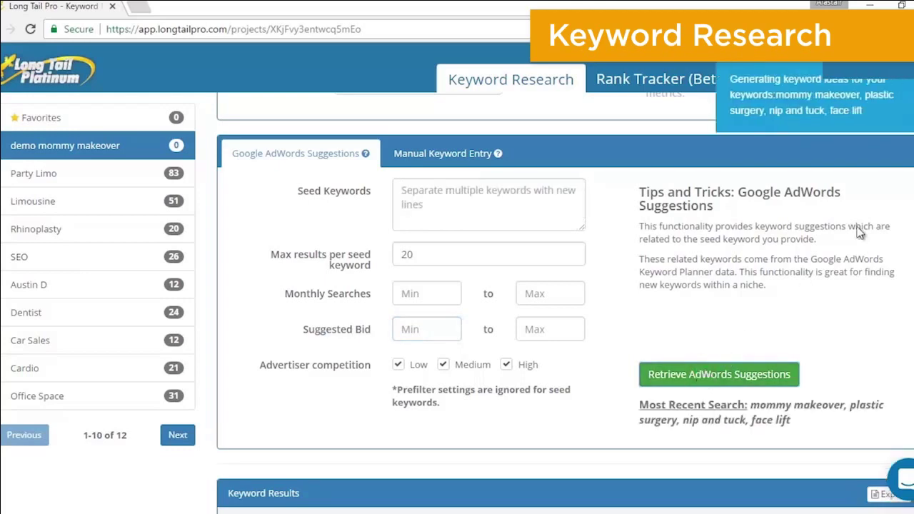
scroll(912, 196, "down", 3)
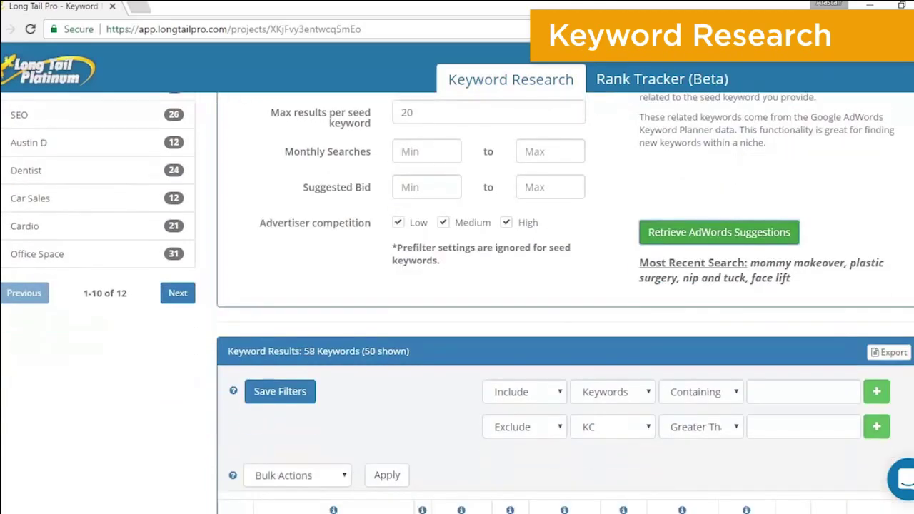
scroll(564, 303, "down", 2)
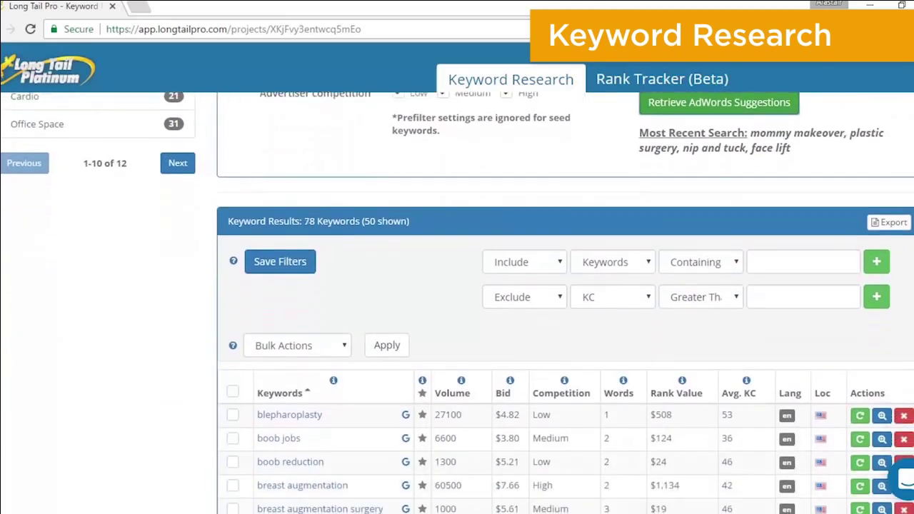
Dismiss the limited-suggestions notice and set the keyword results table to show 100 rows per page
scroll(564, 303, "down", 3)
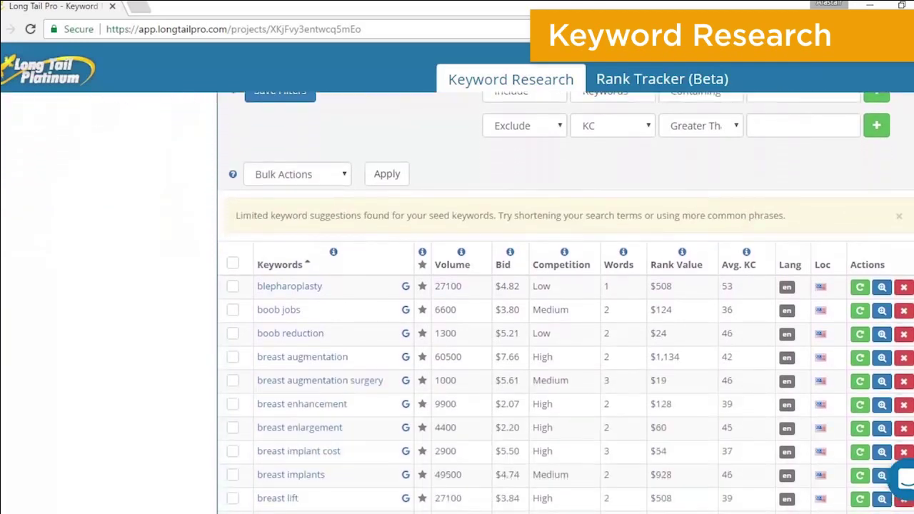
scroll(564, 303, "down", 2)
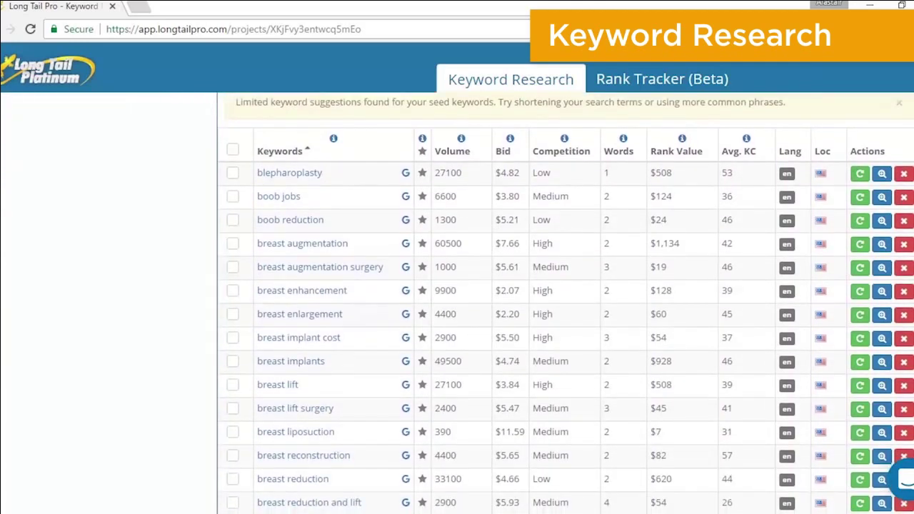
left_click(899, 102)
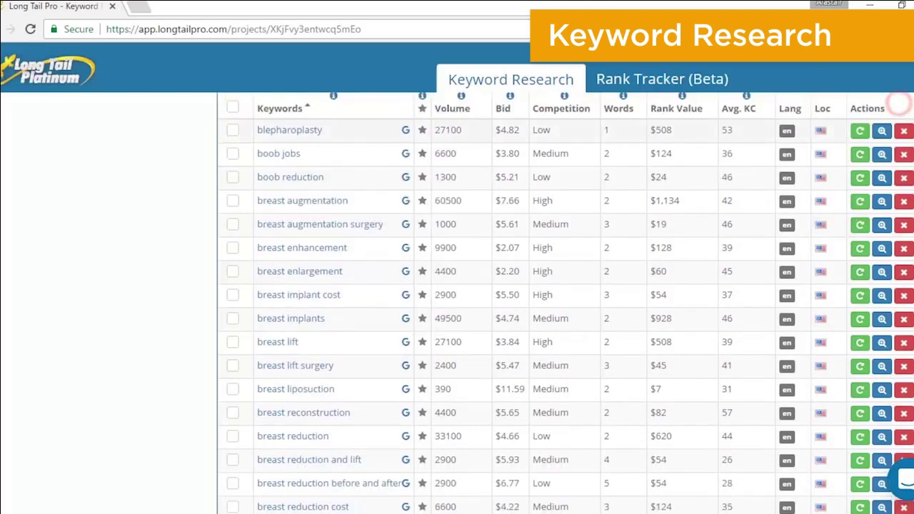
scroll(564, 303, "down", 15)
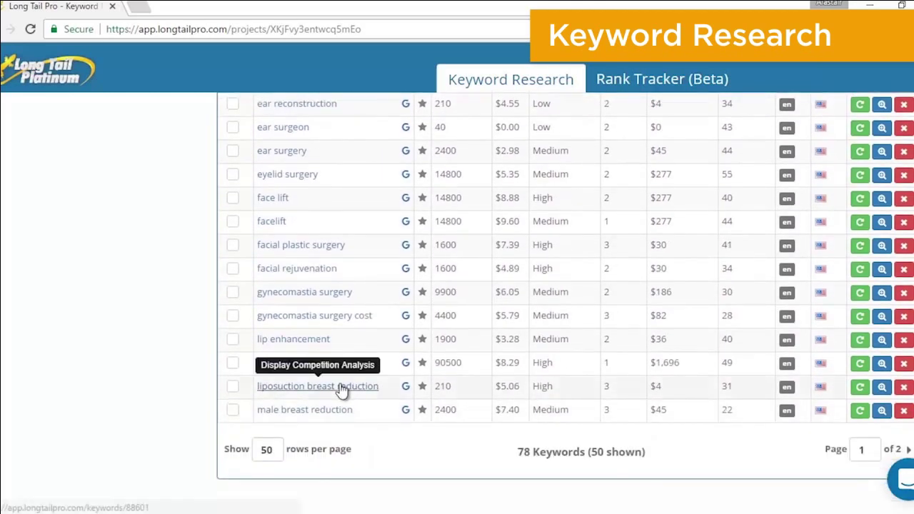
left_click(267, 449)
key("BackSpace")
key("BackSpace")
type("100")
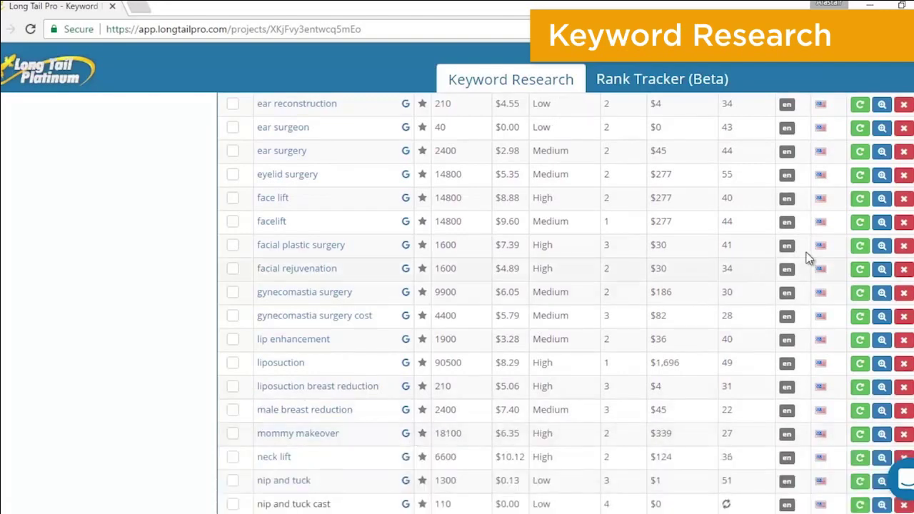
Sort the keyword results by search volume, highest first
scroll(411, 432, "up", 6)
scroll(566, 302, "up", 10)
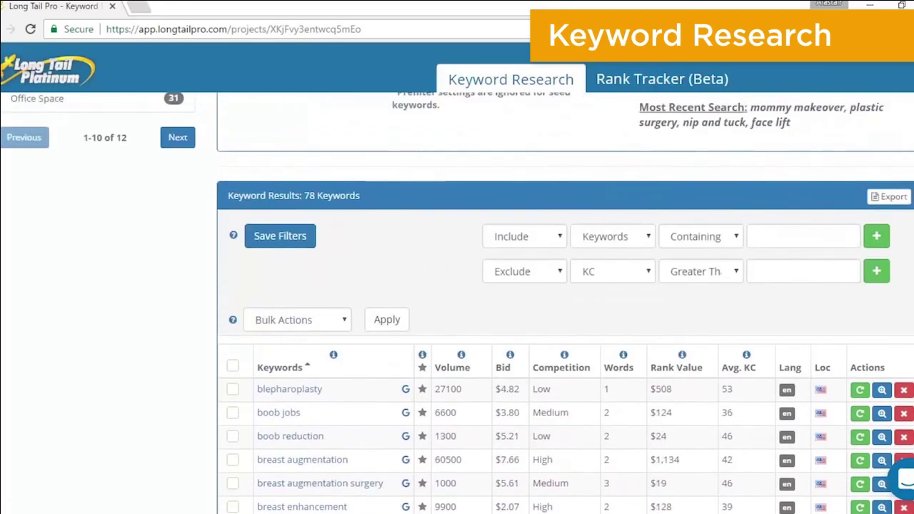
scroll(565, 303, "down", 2)
scroll(565, 303, "down", 1)
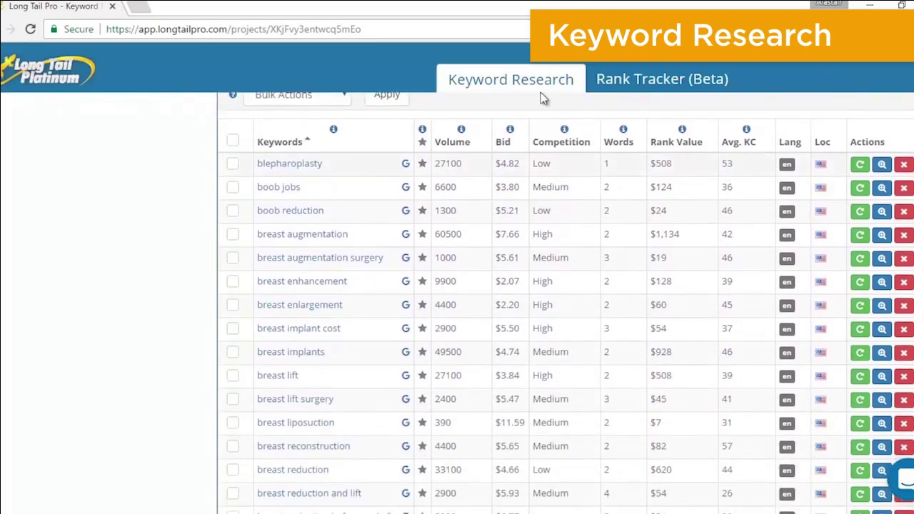
left_click(461, 143)
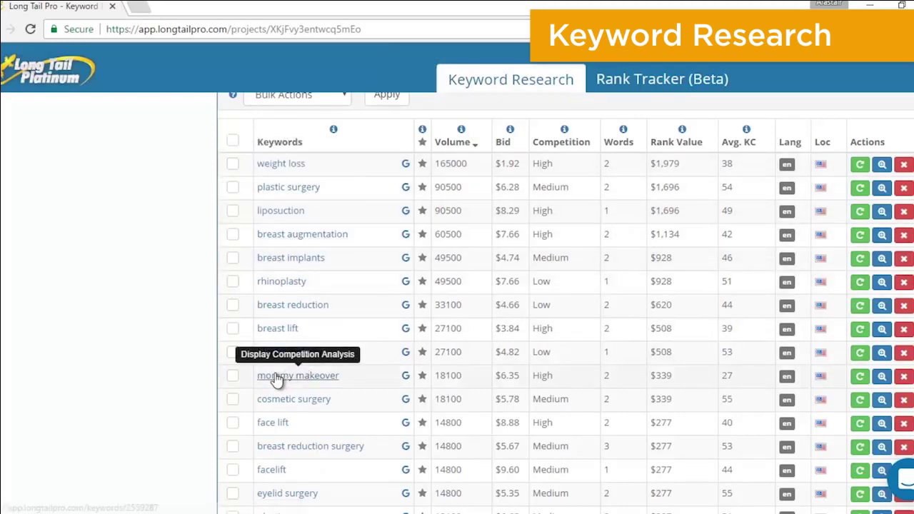
Mark the keywords "mommy makeover", "eyelid surgery" and "otoplasty" in the results, and look at otoplasty's bid
left_click(233, 375)
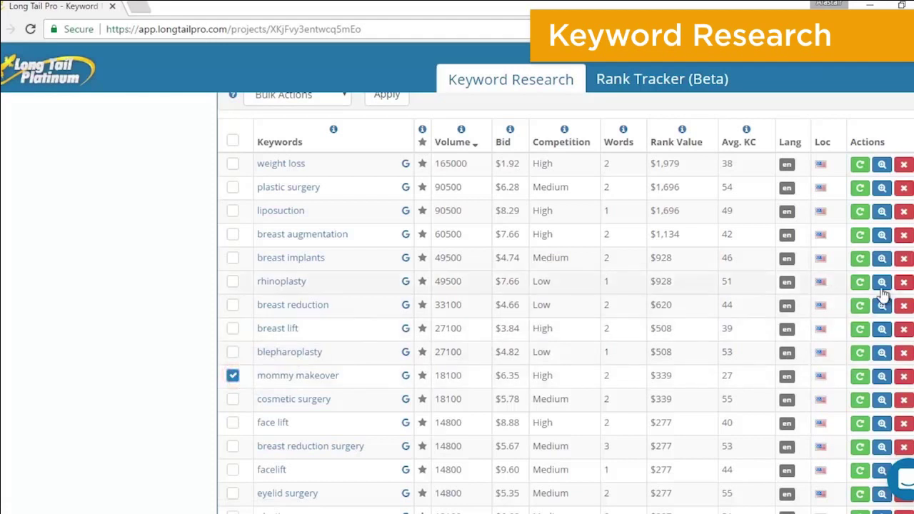
scroll(884, 298, "down", 2)
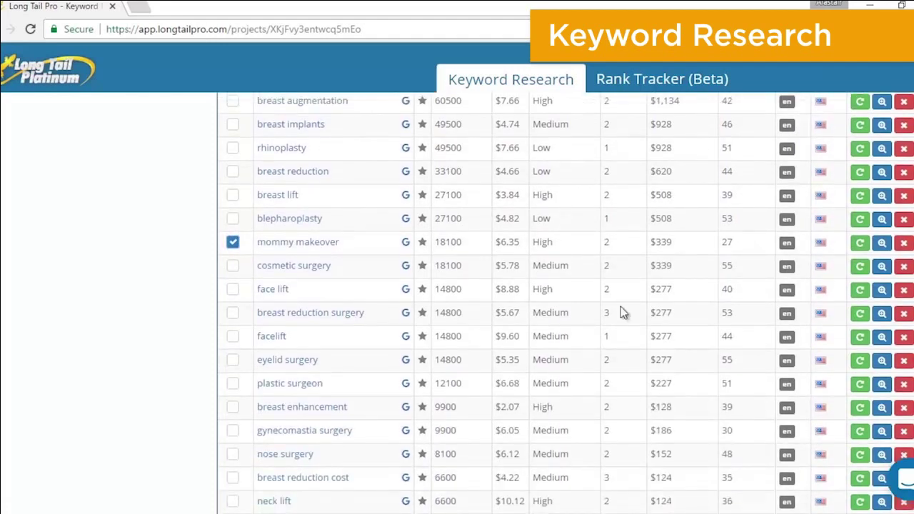
left_click(233, 360)
scroll(800, 235, "down", 2)
scroll(566, 303, "down", 2)
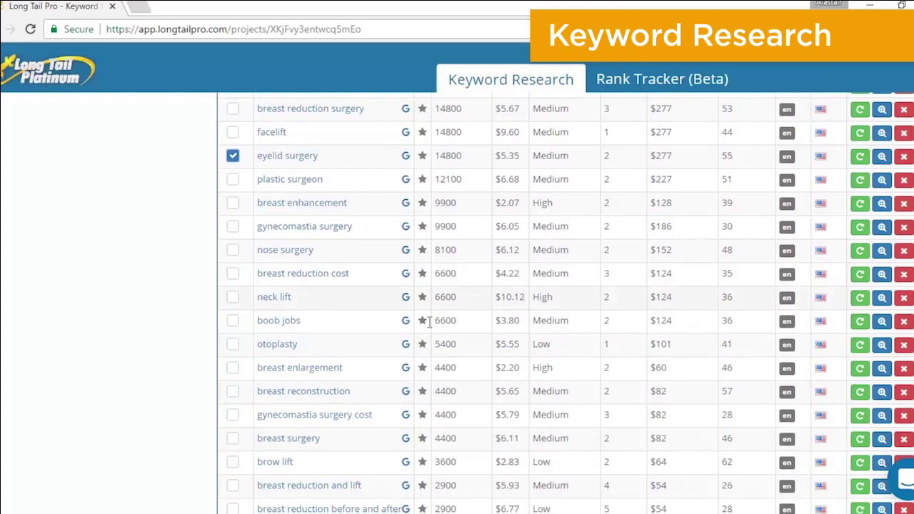
left_click(233, 344)
left_click_drag(535, 344, 498, 344)
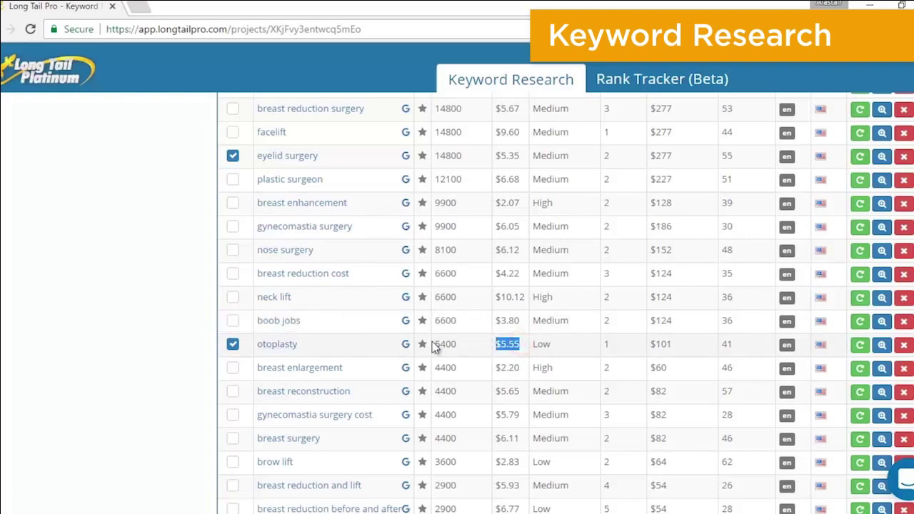
left_click(470, 342)
Mark the keywords "brow lift" and "ear surgery" in the results, and look at ear surgery's competition level
scroll(566, 303, "down", 3)
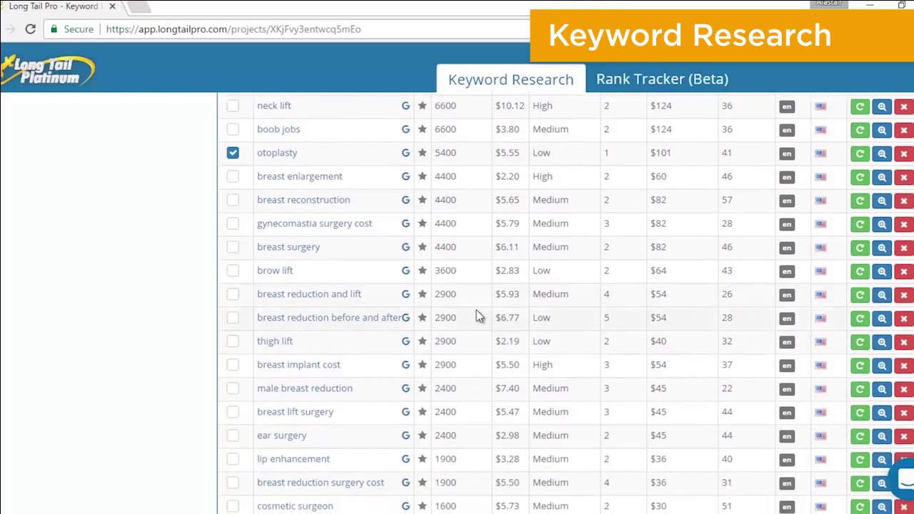
left_click(234, 272)
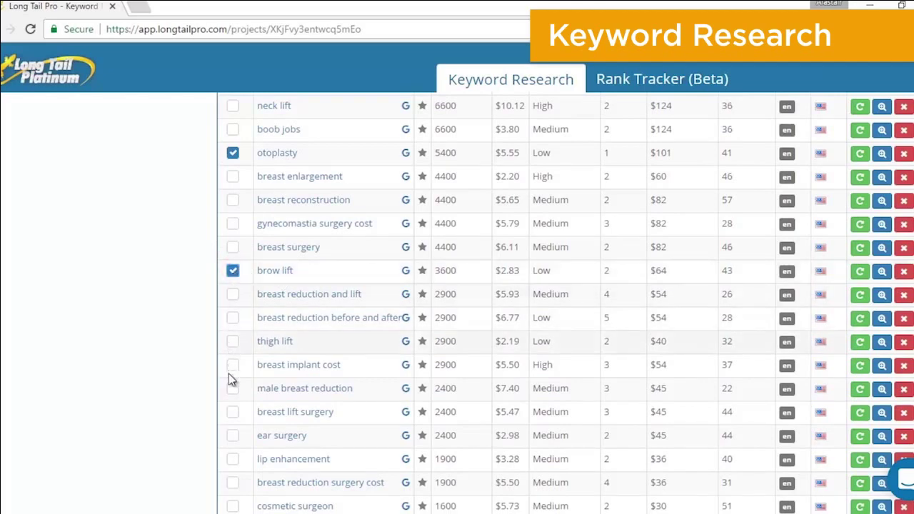
left_click(234, 435)
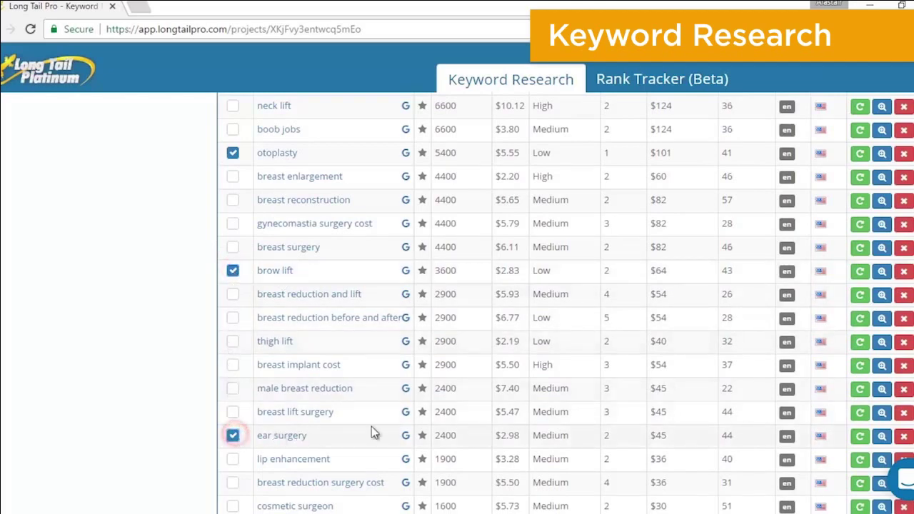
left_click_drag(573, 433, 539, 434)
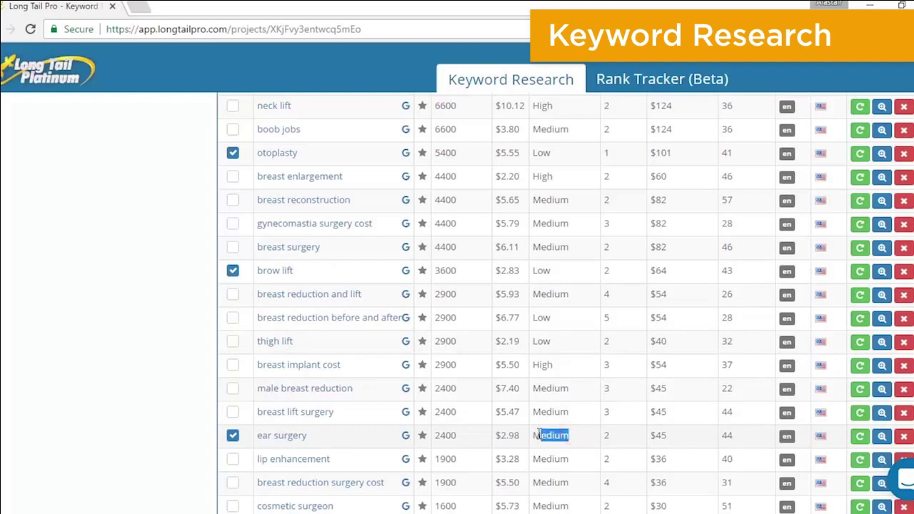
Mark the keywords "ear plastic surgery" and "ear pinning" in the results, and look at ear pinning's competition level
scroll(565, 303, "down", 4)
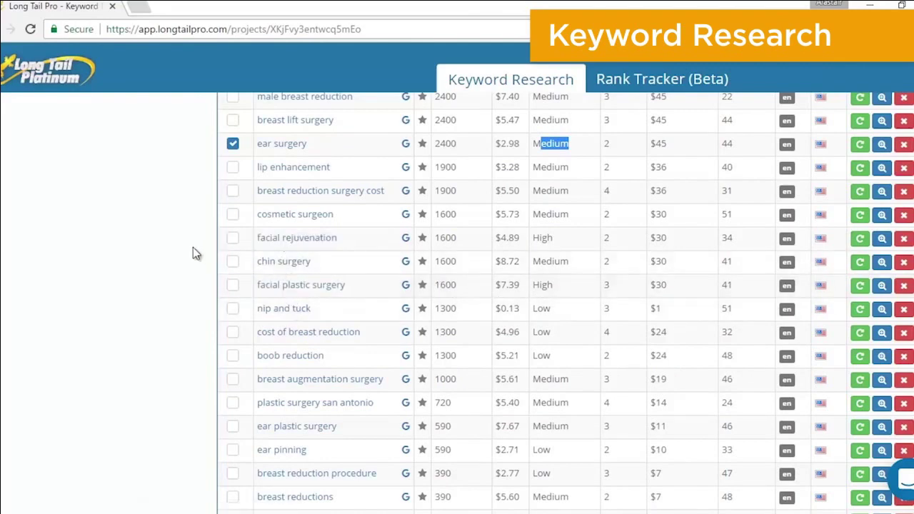
left_click(233, 426)
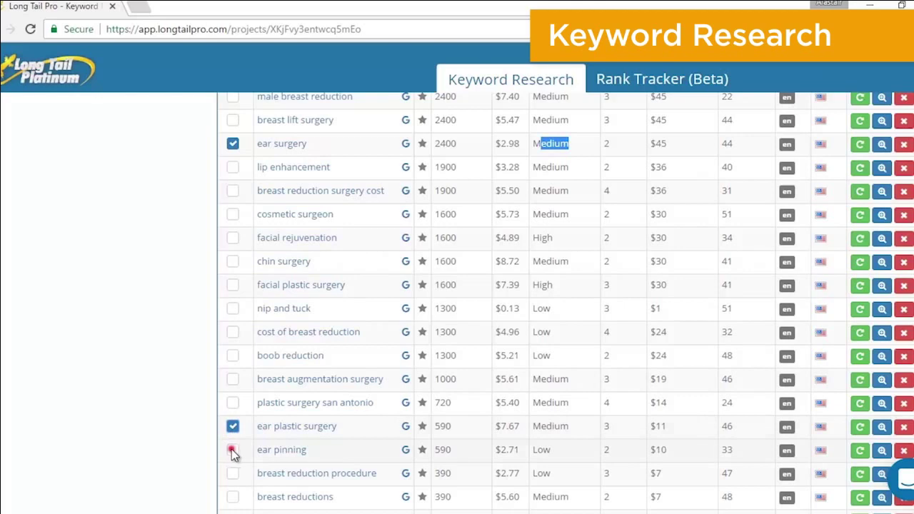
left_click(234, 450)
left_click_drag(556, 449, 534, 446)
left_click(564, 451)
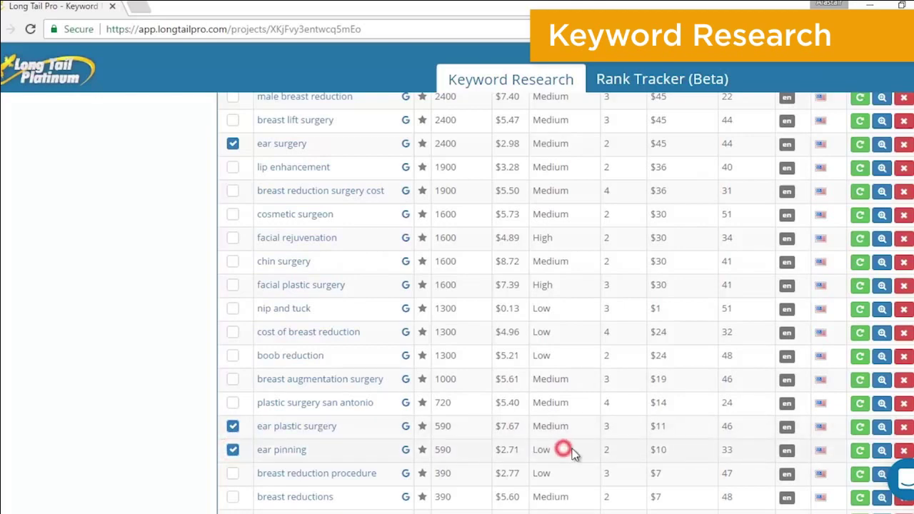
Mark the keywords "ear reconstruction" and "ear lobe repair" further down the results
scroll(566, 303, "down", 1)
scroll(566, 303, "down", 5)
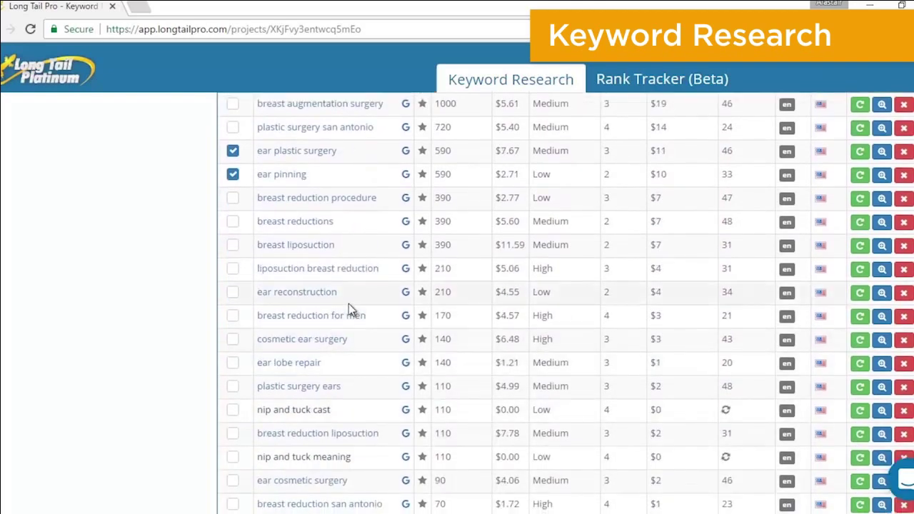
left_click(233, 292)
left_click(233, 363)
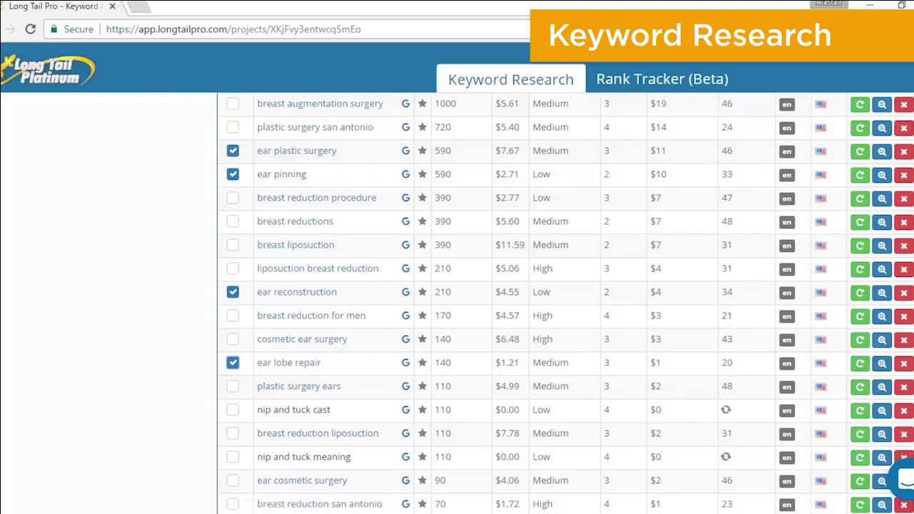
Open the competition analysis for the keyword "otoplasty" and look at its keyword competitiveness
scroll(566, 302, "up", 7)
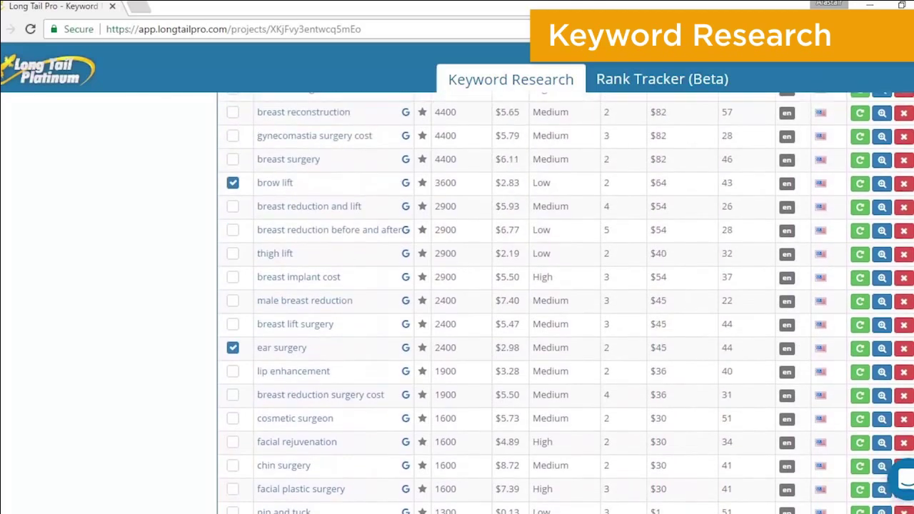
scroll(565, 302, "up", 3)
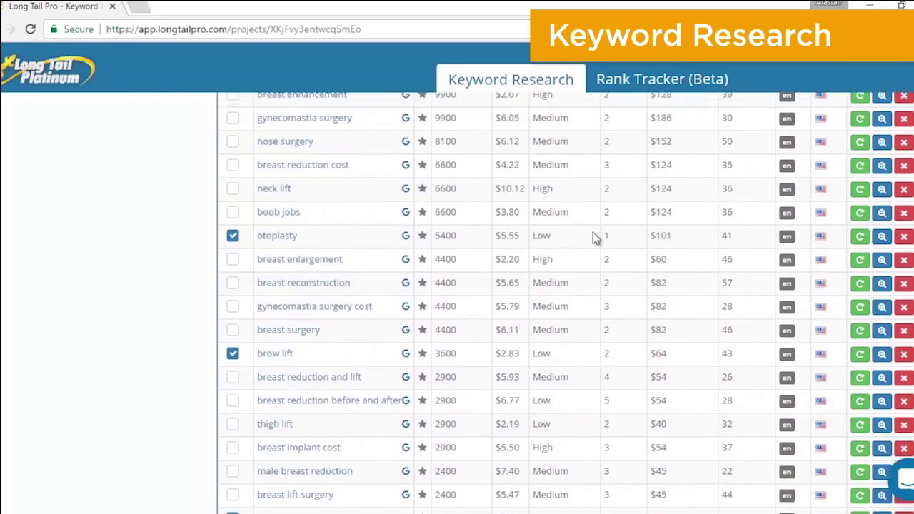
left_click(284, 237)
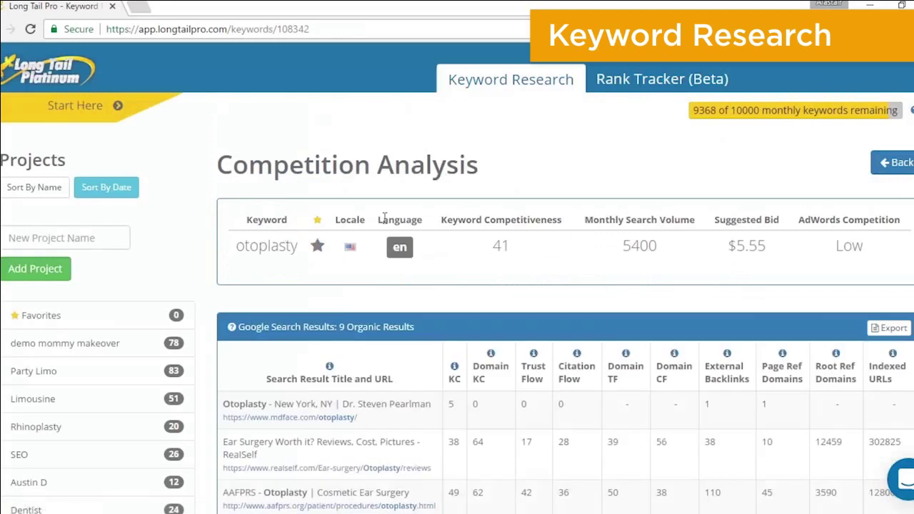
left_click_drag(493, 246, 520, 253)
left_click(516, 249)
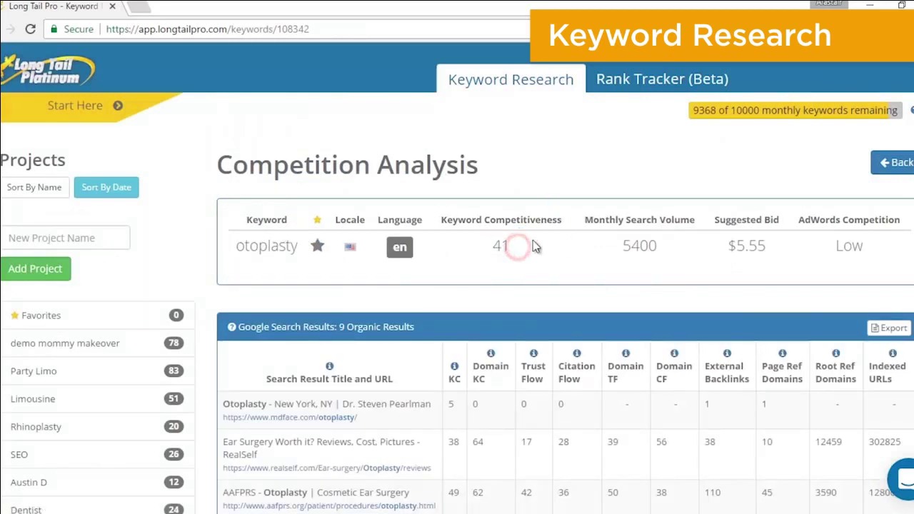
Examine the organic search results for otoplasty, checking the KC, Domain KC and Trust Flow of the Otoplasty Chicago result
scroll(520, 247, "down", 2)
scroll(521, 247, "down", 3)
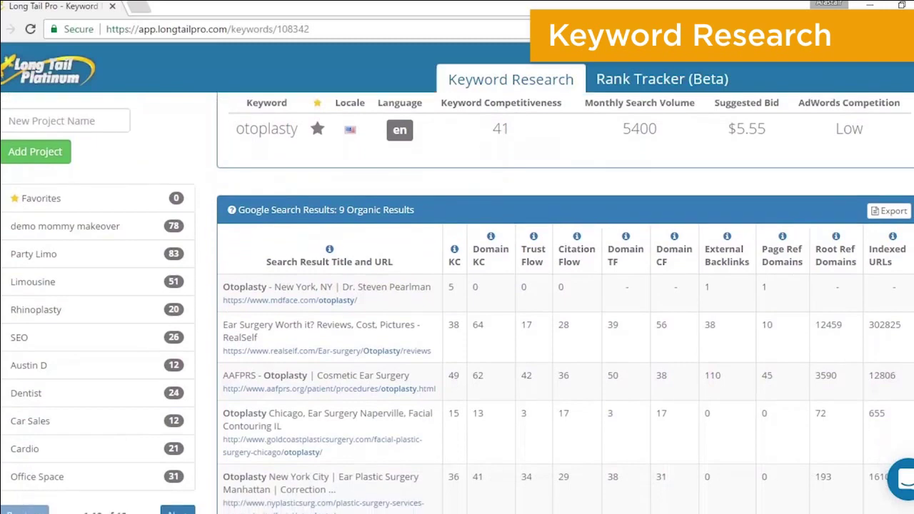
scroll(831, 146, "up", 1)
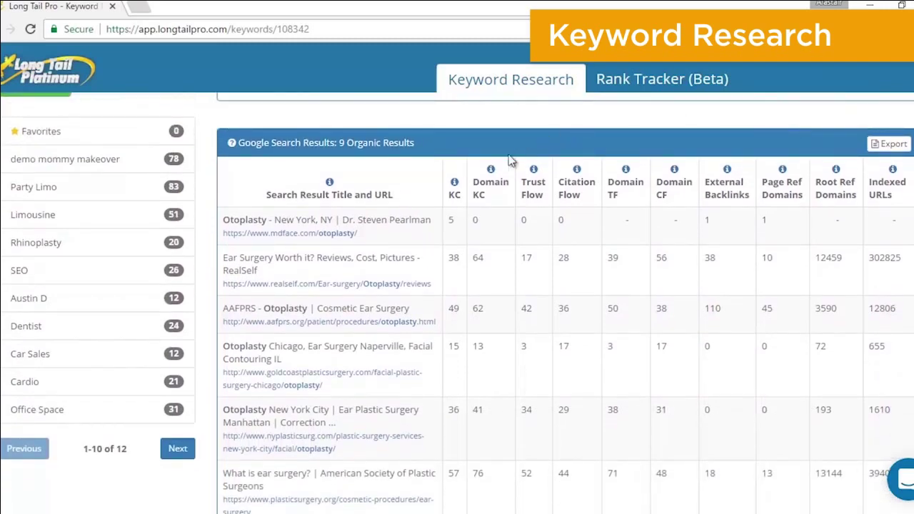
mouse_move(455, 183)
left_click_drag(225, 346, 284, 360)
double_click(453, 345)
double_click(476, 345)
double_click(524, 347)
scroll(457, 303, "up", 1)
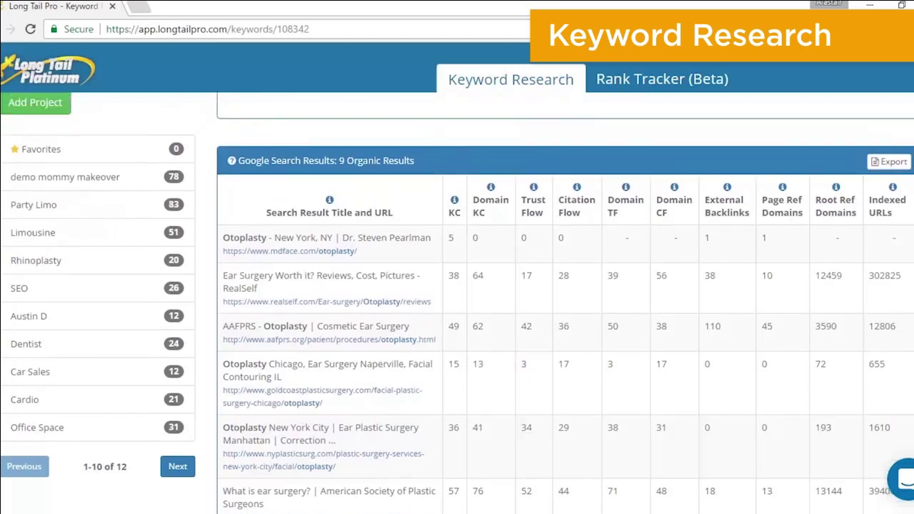
Look at the monthly search volume in the otoplasty keyword summary
scroll(891, 152, "up", 5)
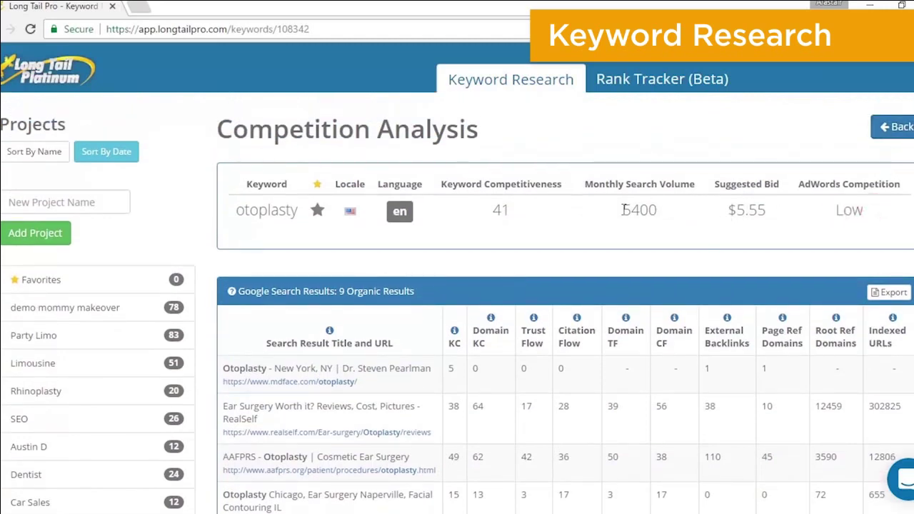
left_click_drag(624, 209, 657, 209)
left_click(657, 210)
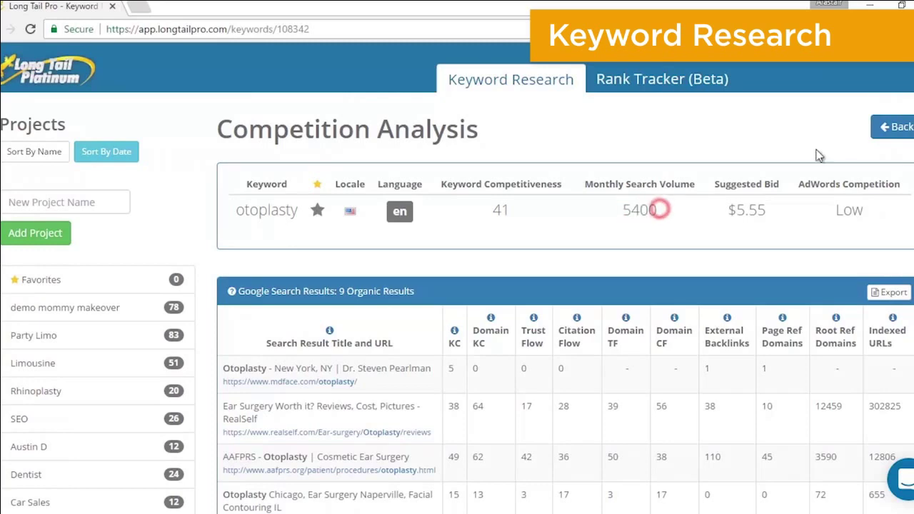
Return to the "demo mommy makeover" project and mark the keyword "ear pinning" in its results
left_click(885, 127)
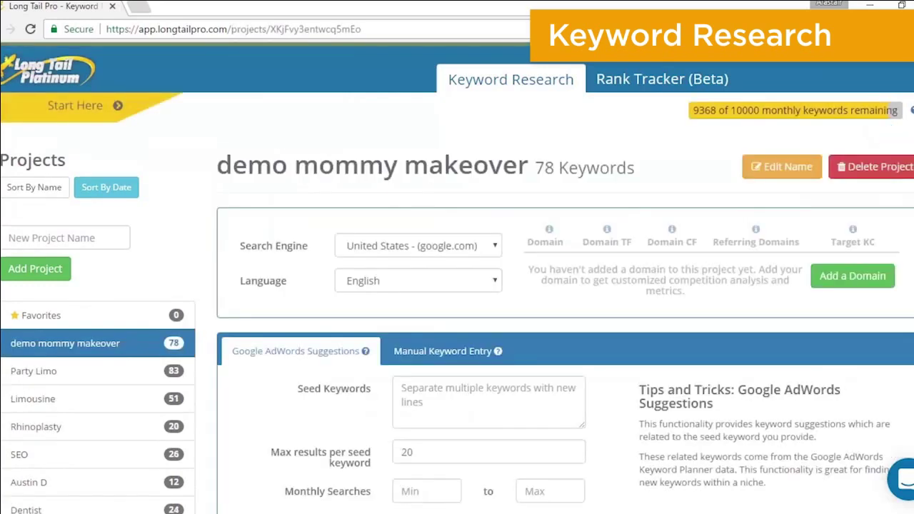
scroll(564, 300, "down", 10)
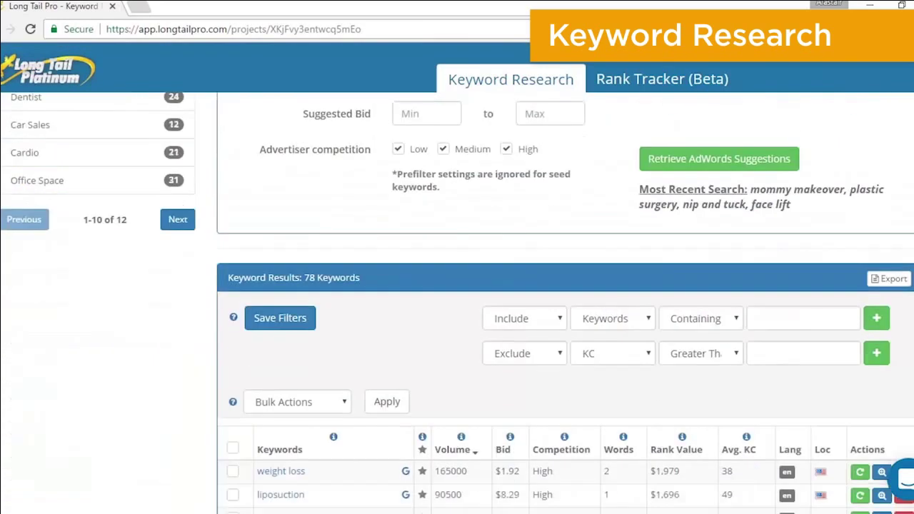
scroll(566, 303, "down", 5)
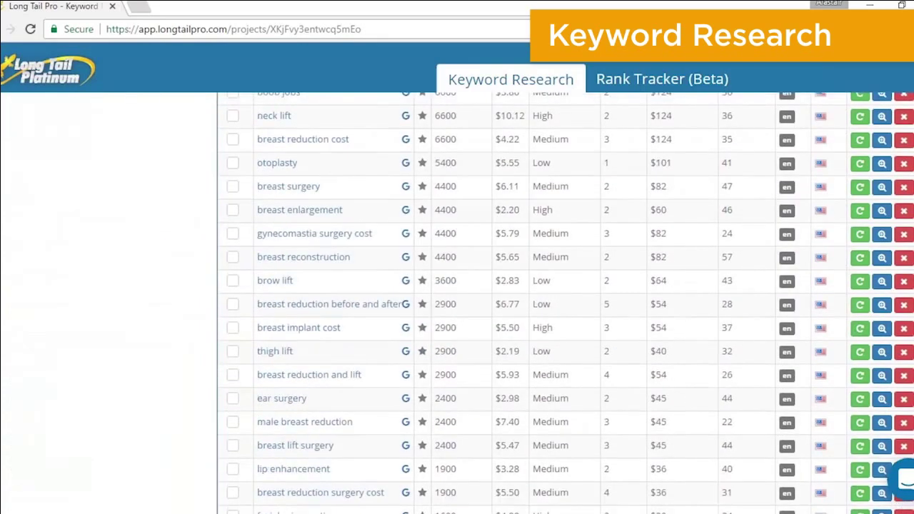
scroll(565, 303, "down", 5)
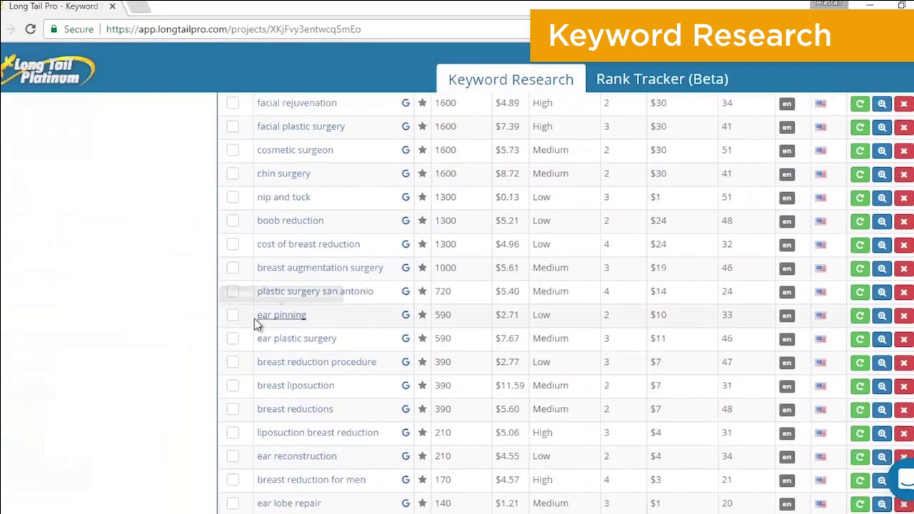
left_click(233, 314)
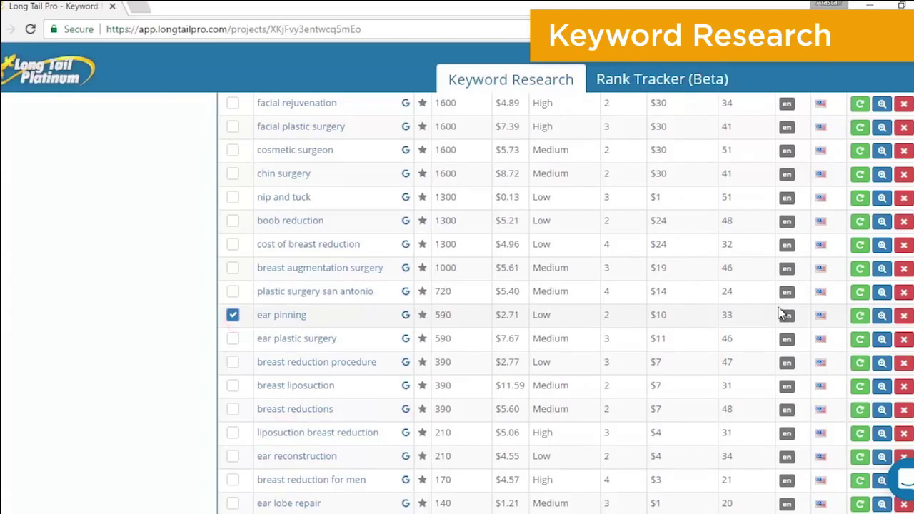
Fetch suggestions for the keyword "ear pinning" and mark ear pinning surgery, ear pinning surgery cost and ear pinning without surgery
left_click(882, 317)
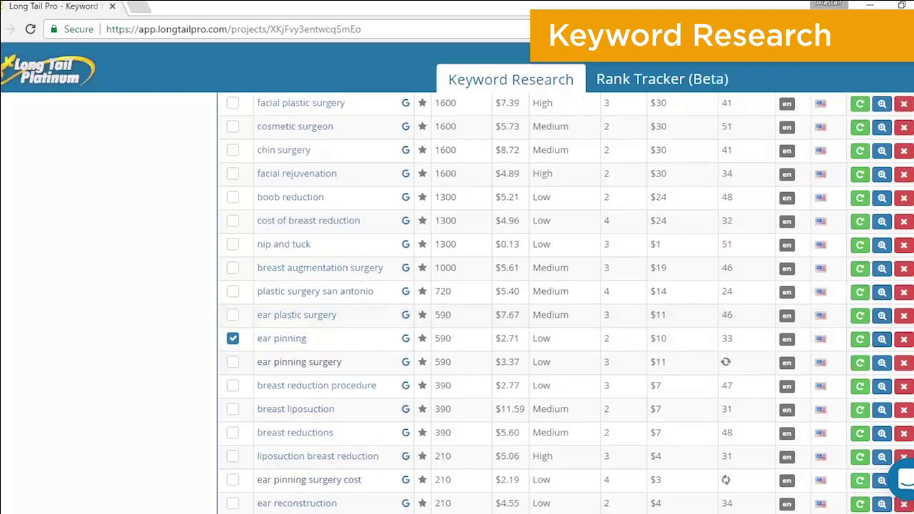
scroll(107, 193, "down", 3)
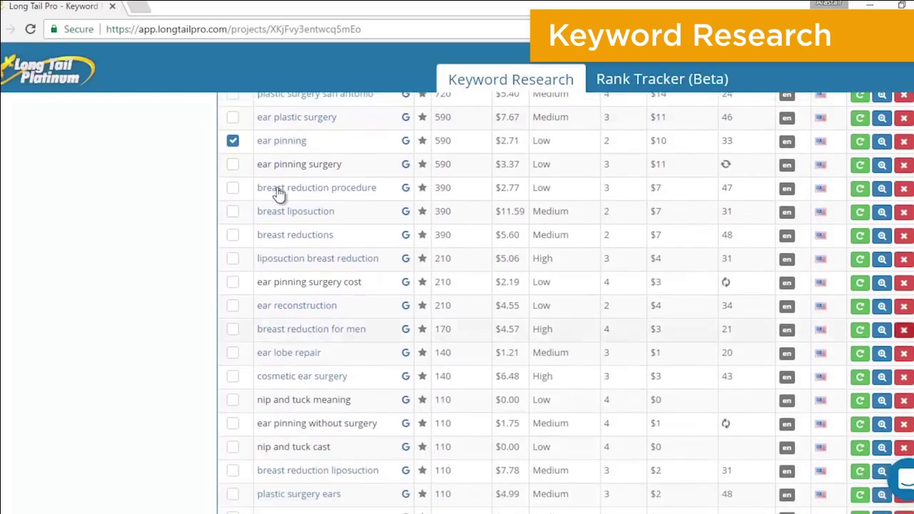
left_click(234, 165)
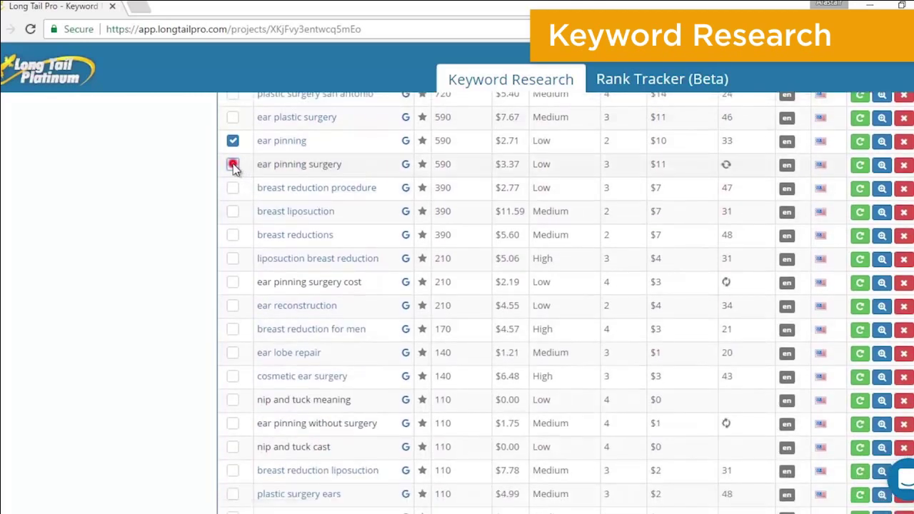
left_click(233, 282)
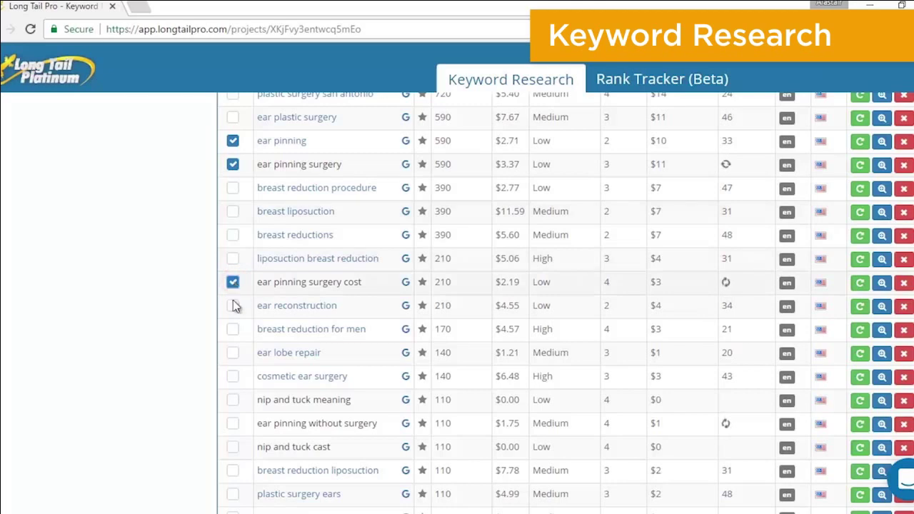
left_click(234, 424)
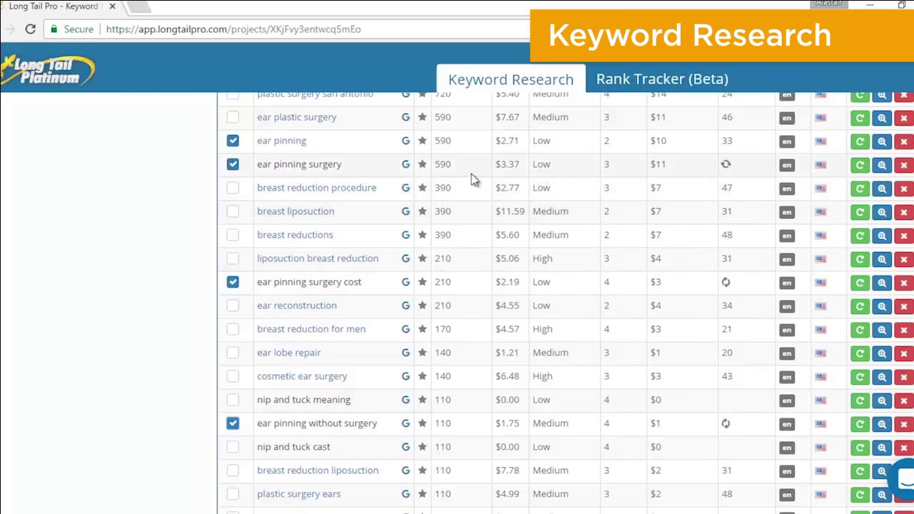
Check the search volumes of ear pinning, ear pinning surgery cost and ear pinning without surgery
double_click(439, 140)
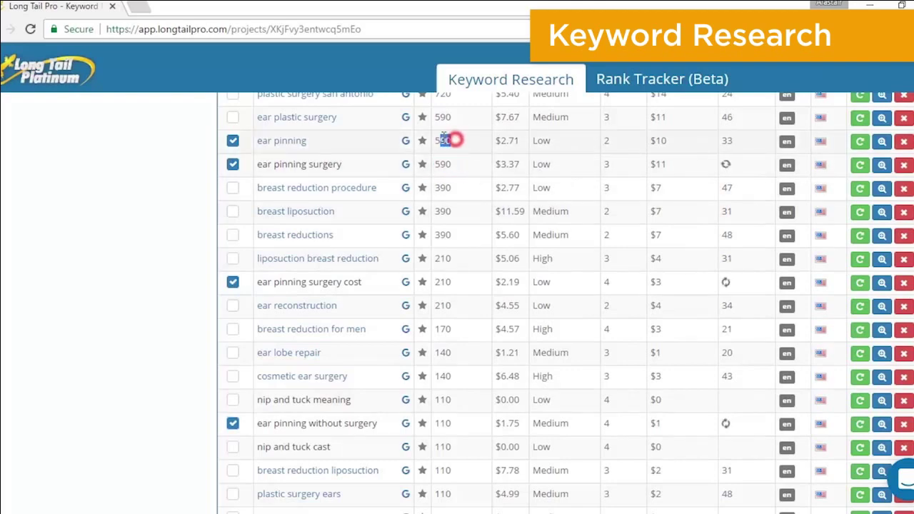
double_click(443, 282)
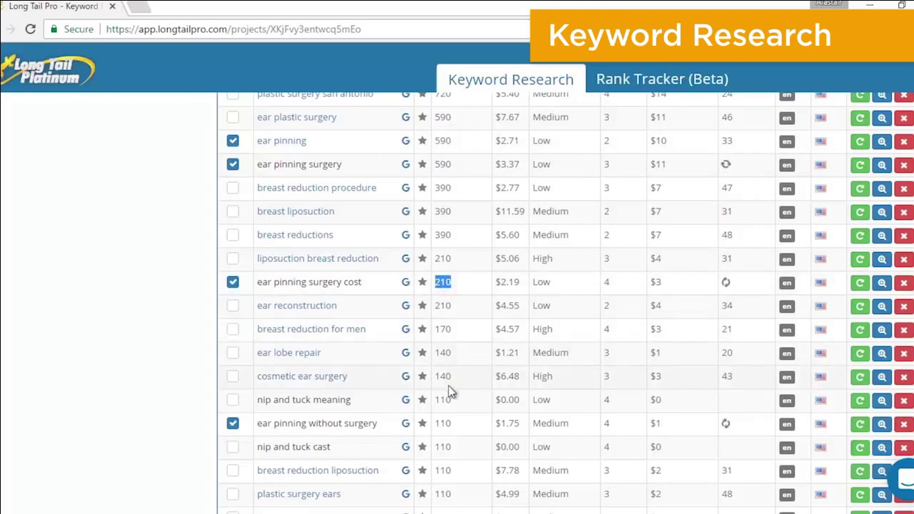
double_click(447, 423)
Add ear pinning without surgery, ear pinning surgery cost, ear pinning, ear pinning surgery and otoplasty to the favorites
left_click(422, 423)
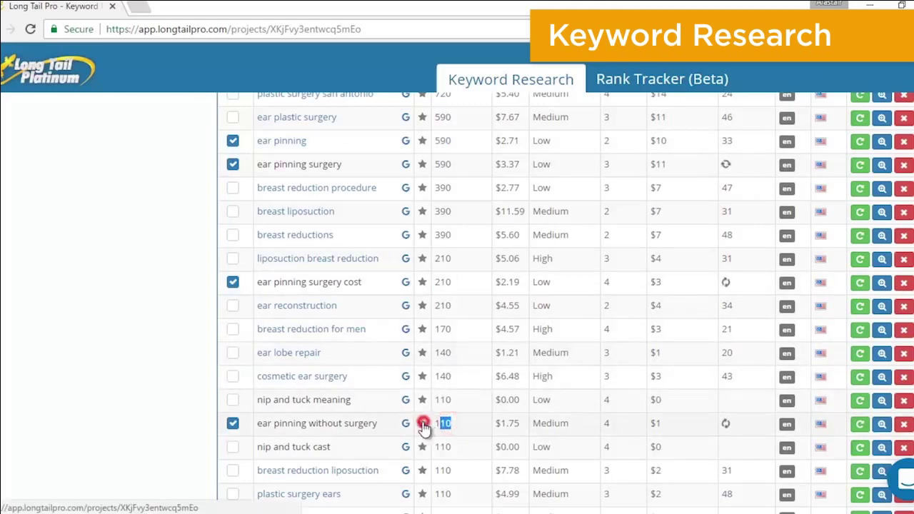
left_click(422, 282)
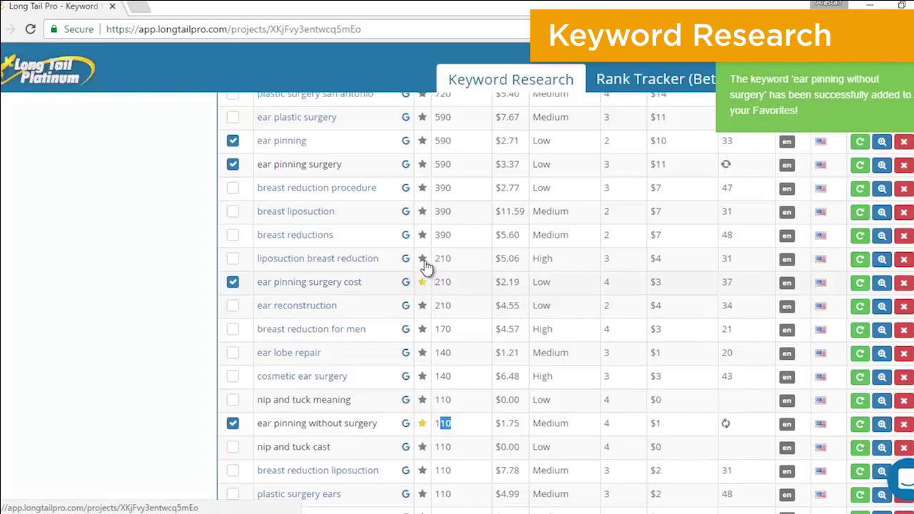
left_click(422, 141)
left_click(423, 165)
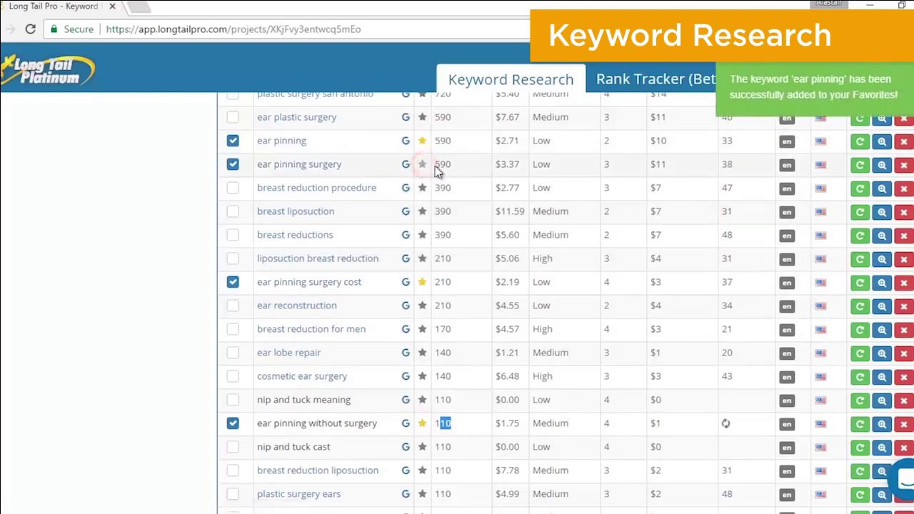
scroll(804, 202, "up", 6)
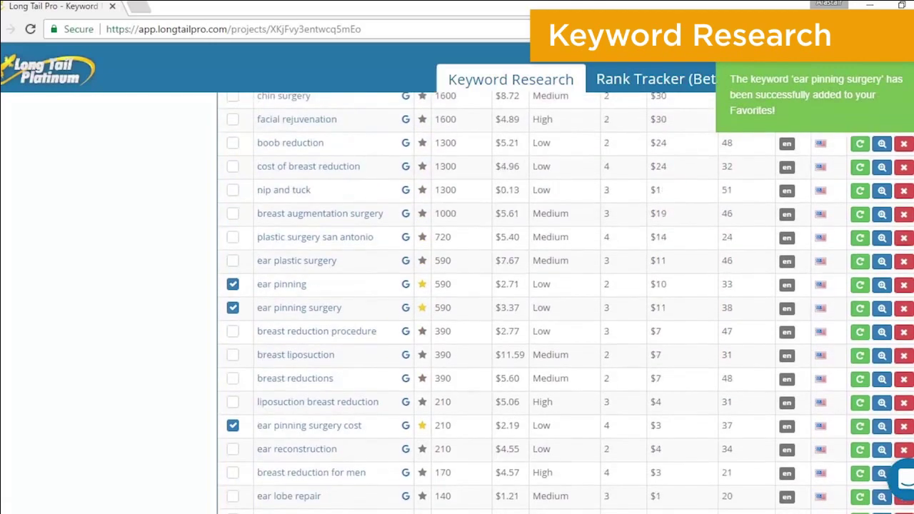
scroll(566, 302, "up", 5)
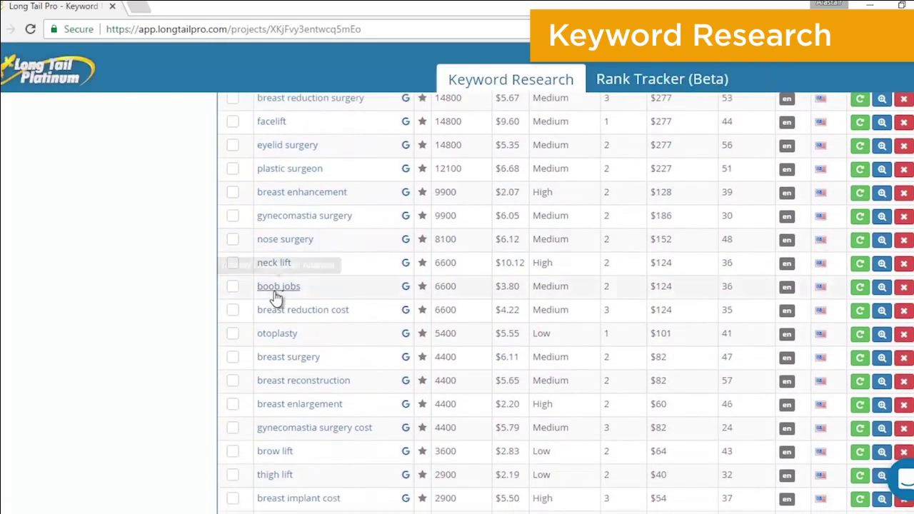
left_click(422, 334)
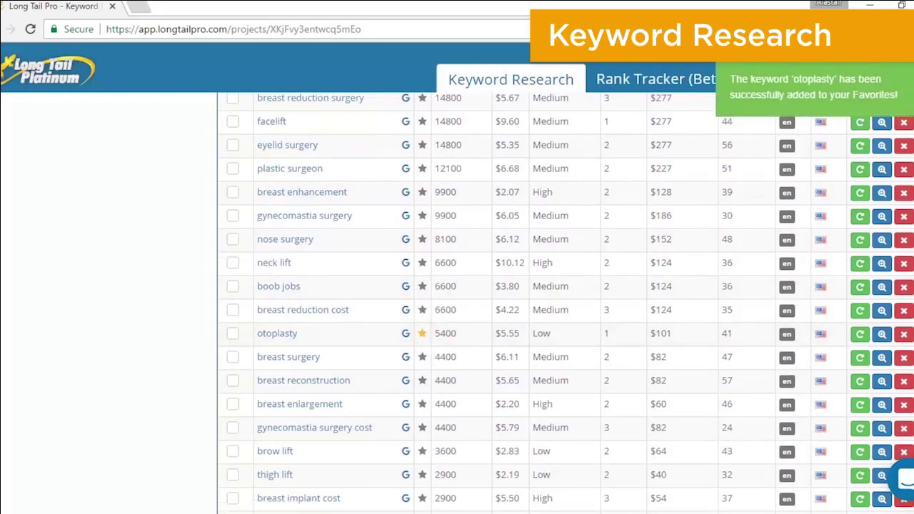
Filter the keyword results to include only keywords containing "ear"
scroll(566, 303, "up", 10)
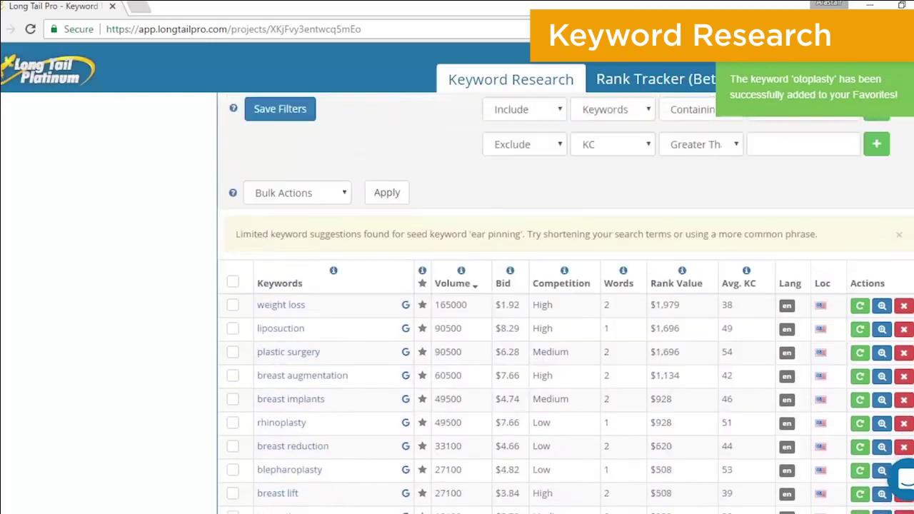
left_click(815, 228)
type("ea")
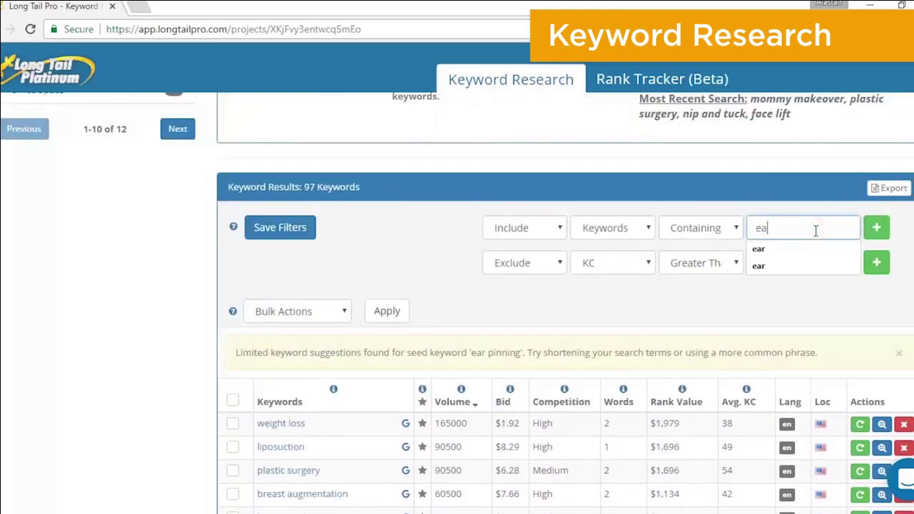
type("r")
left_click(798, 300)
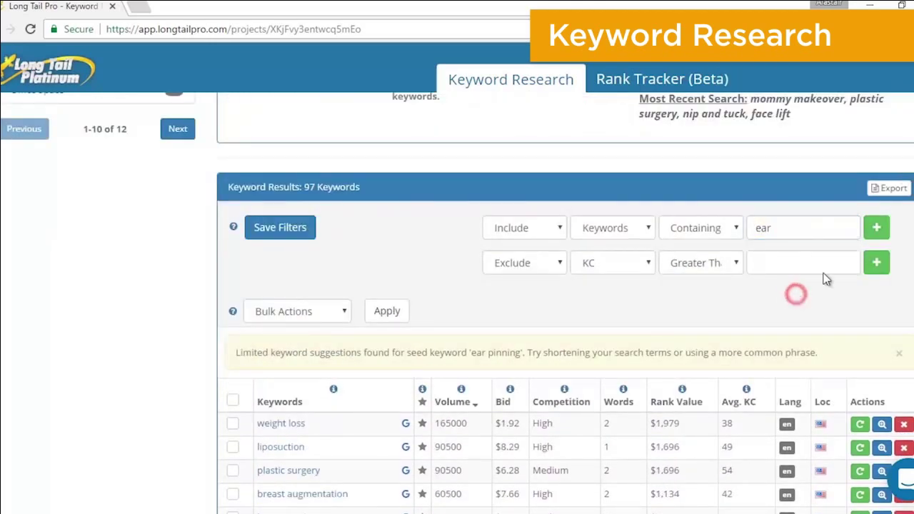
left_click(878, 228)
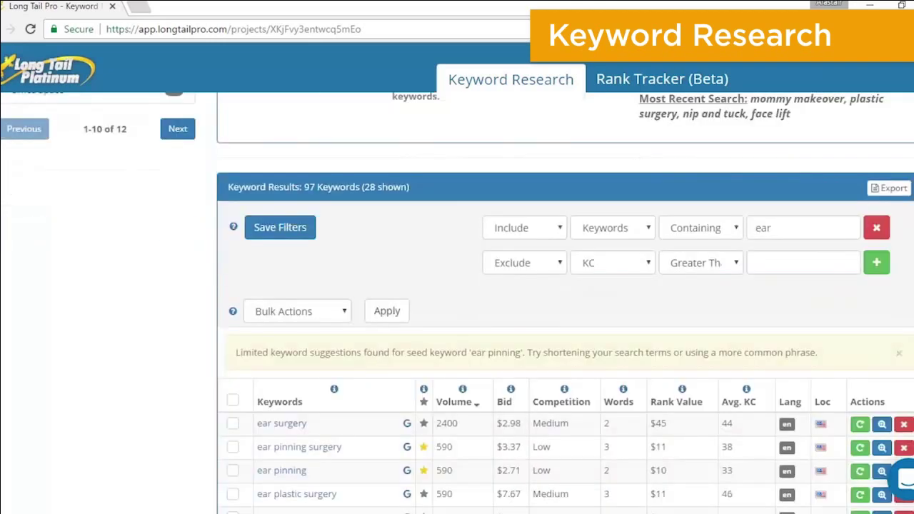
Add a second filter to the keyword results that excludes keywords with High competition
scroll(564, 299, "down", 3)
scroll(564, 300, "up", 1)
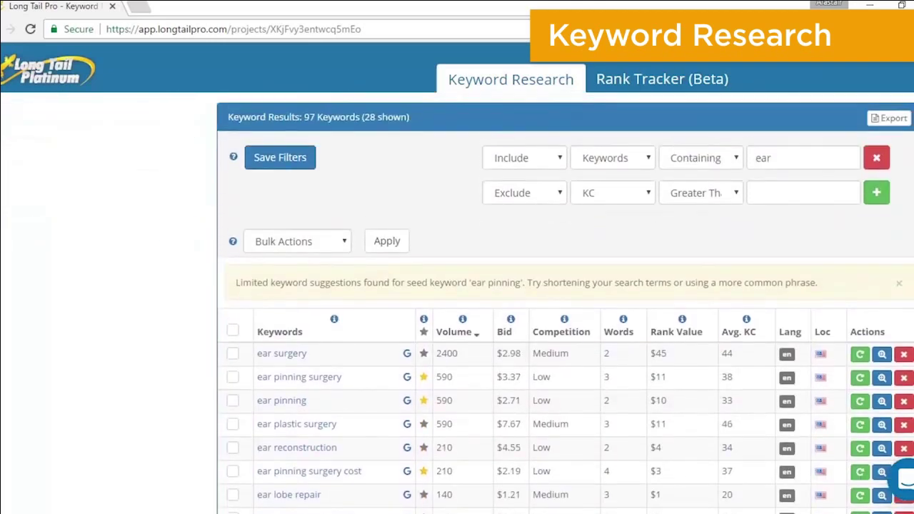
left_click(606, 205)
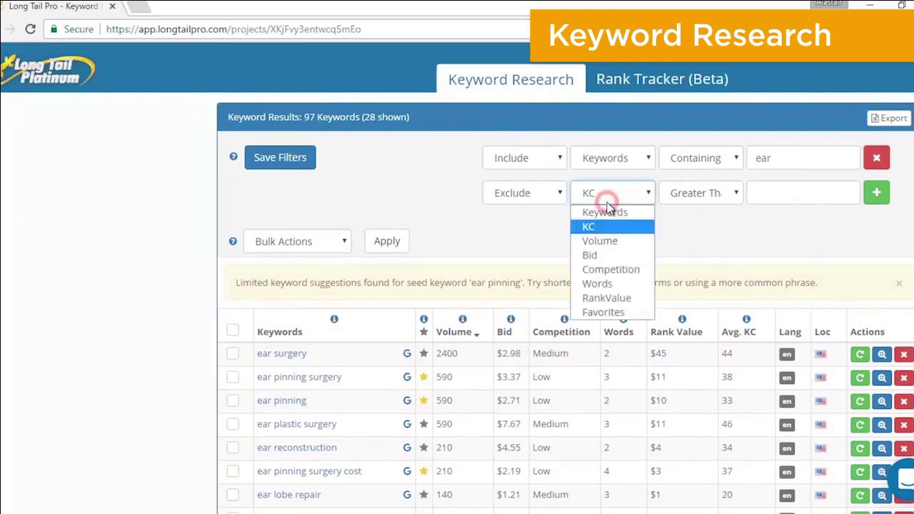
left_click(622, 267)
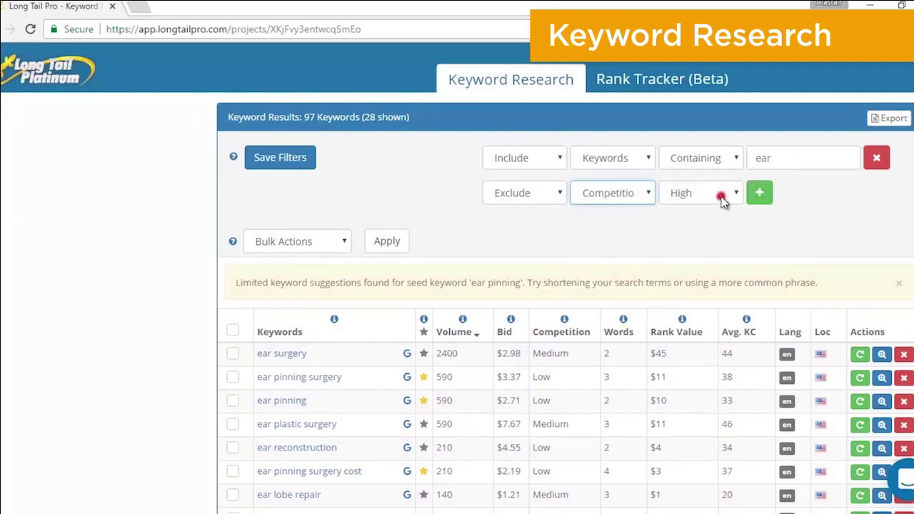
left_click(718, 197)
left_click(719, 196)
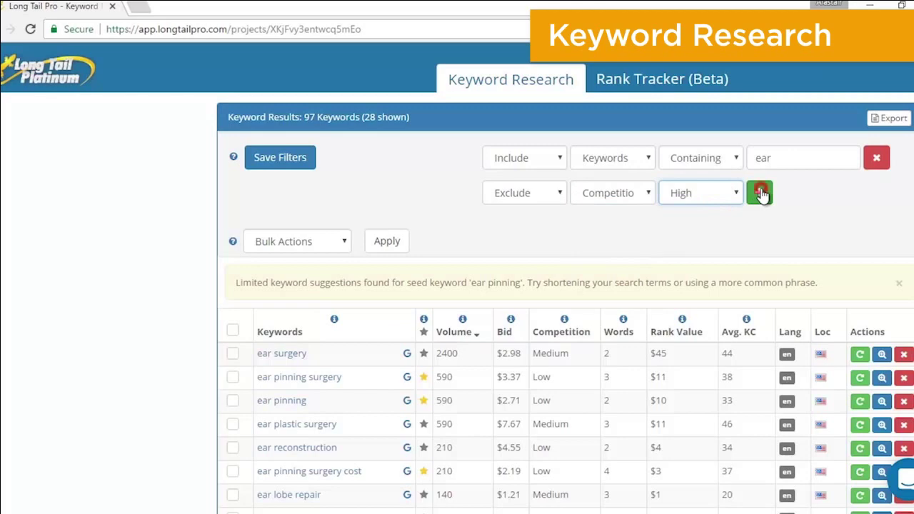
left_click(761, 192)
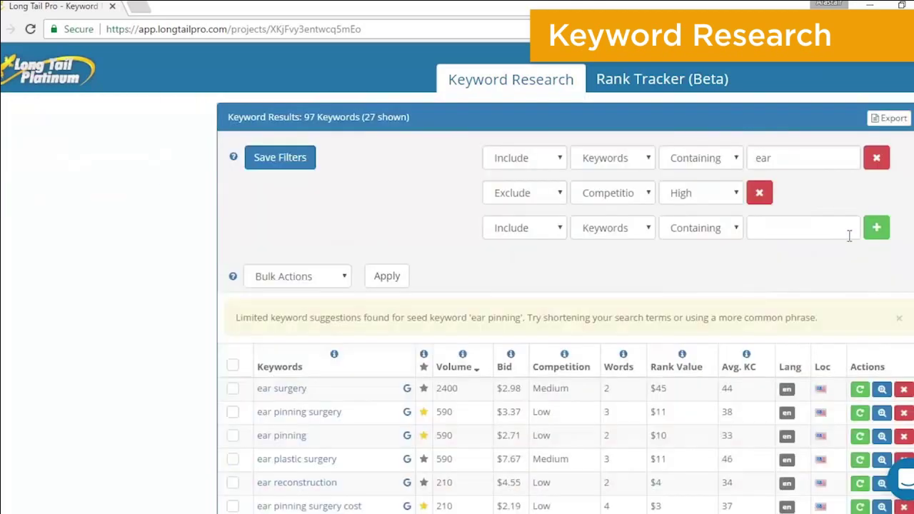
Add ear surgery, ear plastic surgery, ear reconstruction, ear lobe repair, plastic surgery ears, ear pinning cost and ear cosmetic surgery to the favorites
scroll(565, 303, "down", 2)
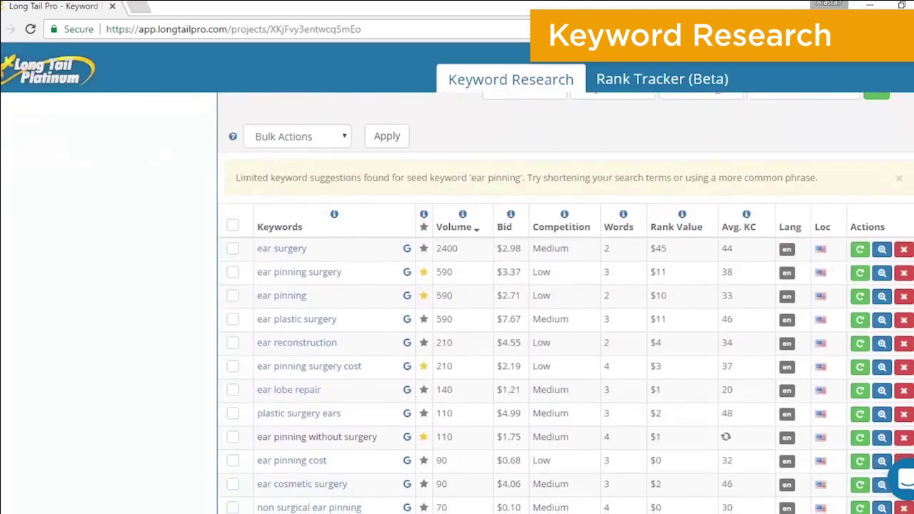
scroll(565, 303, "up", 2)
scroll(565, 302, "down", 3)
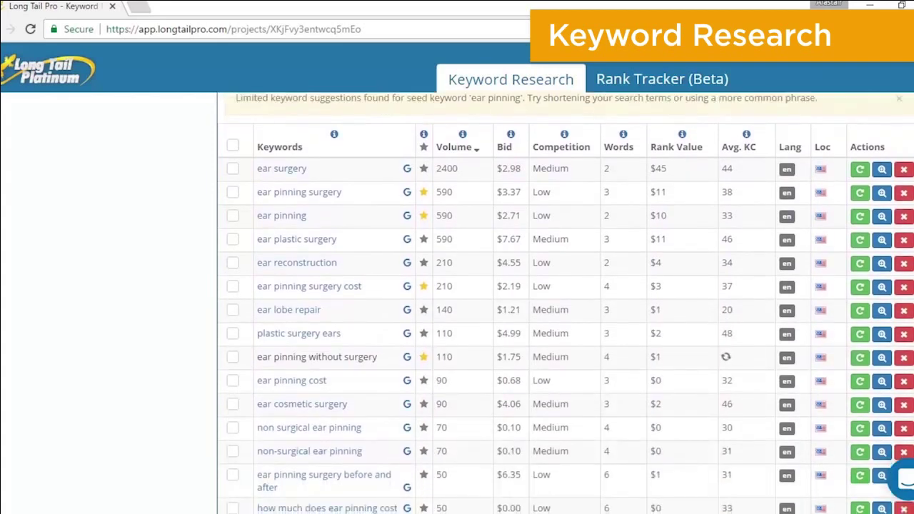
left_click(423, 171)
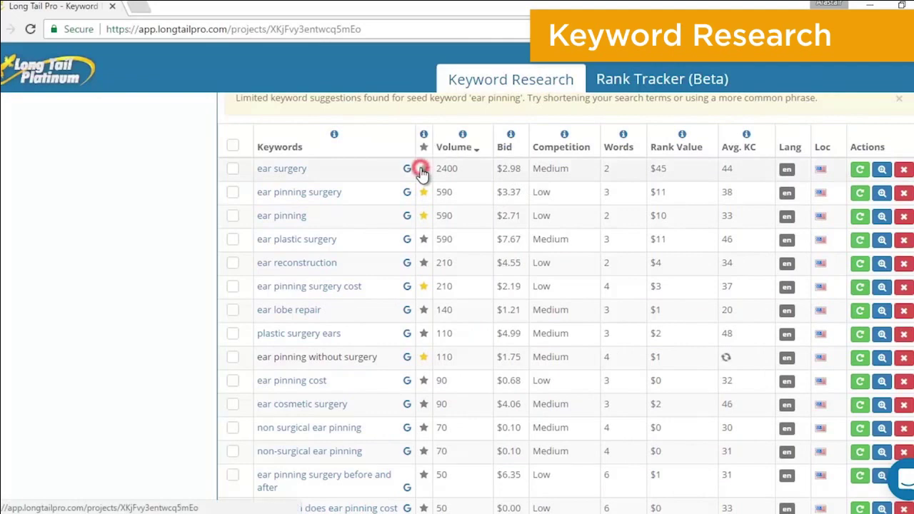
left_click(424, 240)
left_click(423, 262)
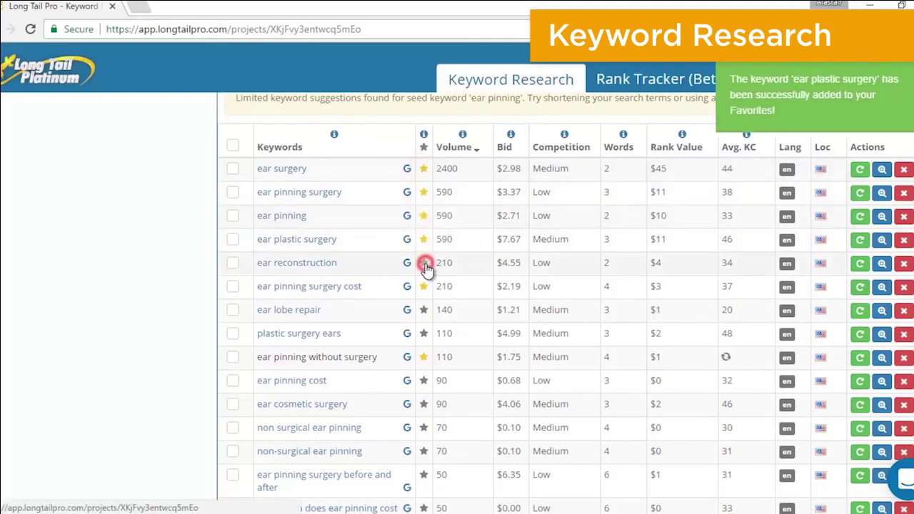
left_click(422, 310)
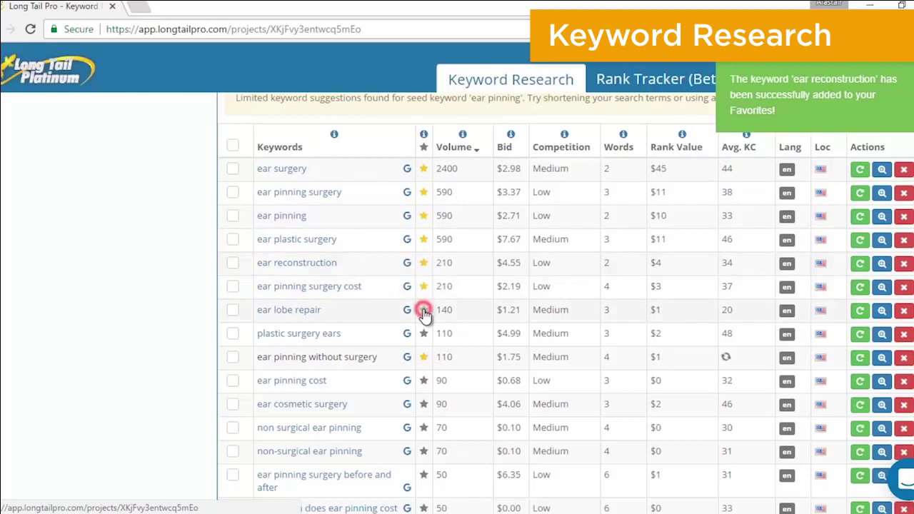
left_click(424, 333)
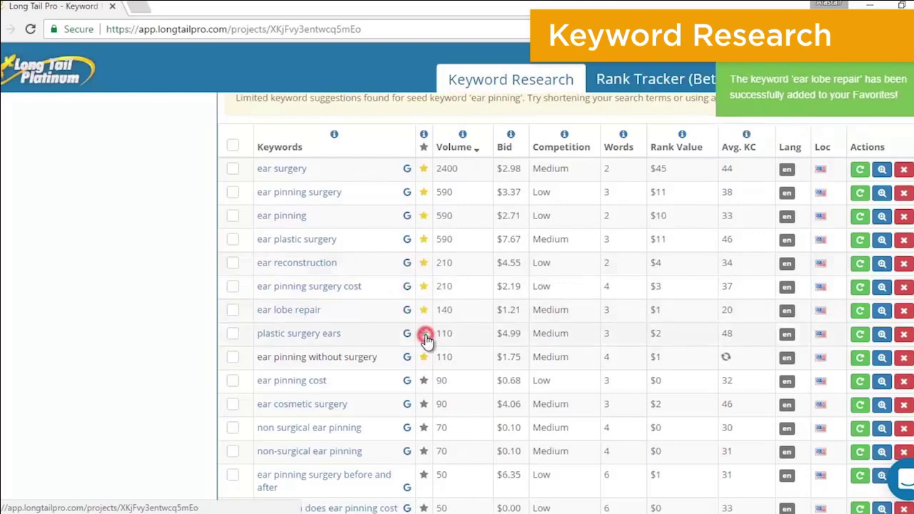
left_click(421, 382)
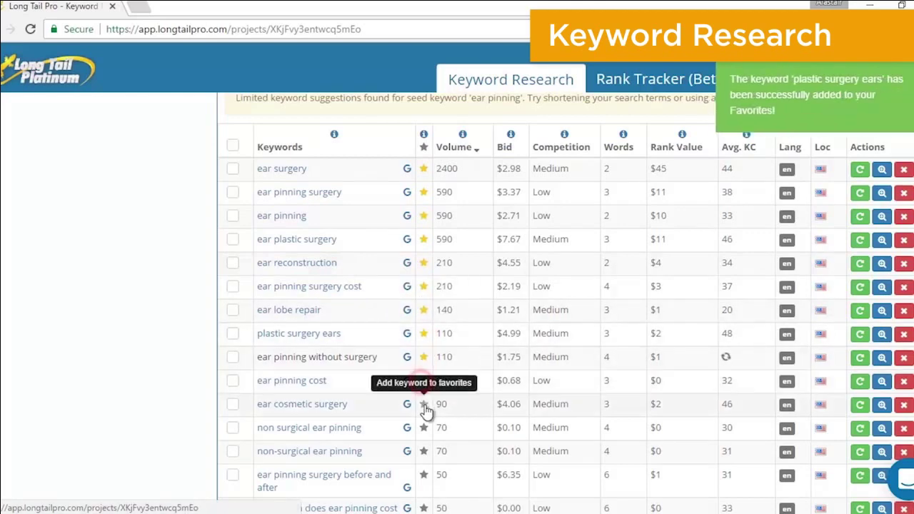
left_click(422, 404)
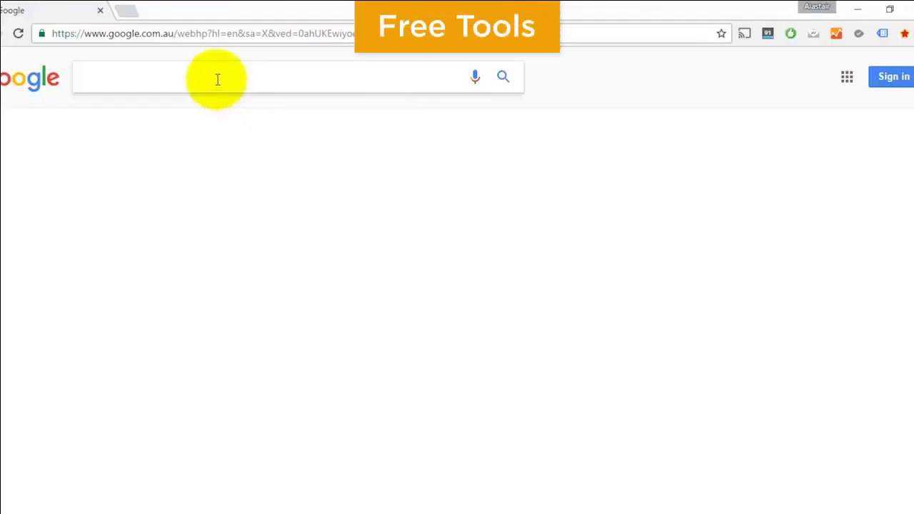
Switch to Google, search for "buy magic cards australia" and turn on the MozBar for the results
type("buy magic cards australia")
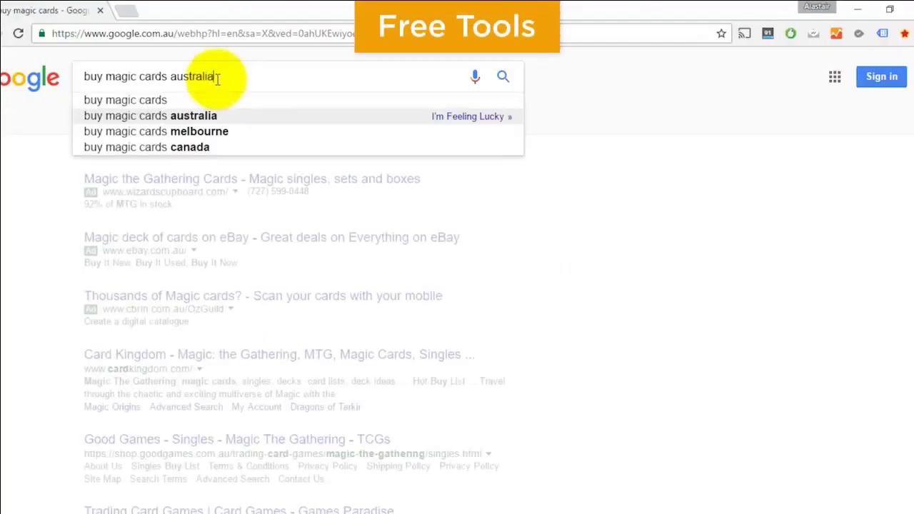
key("Return")
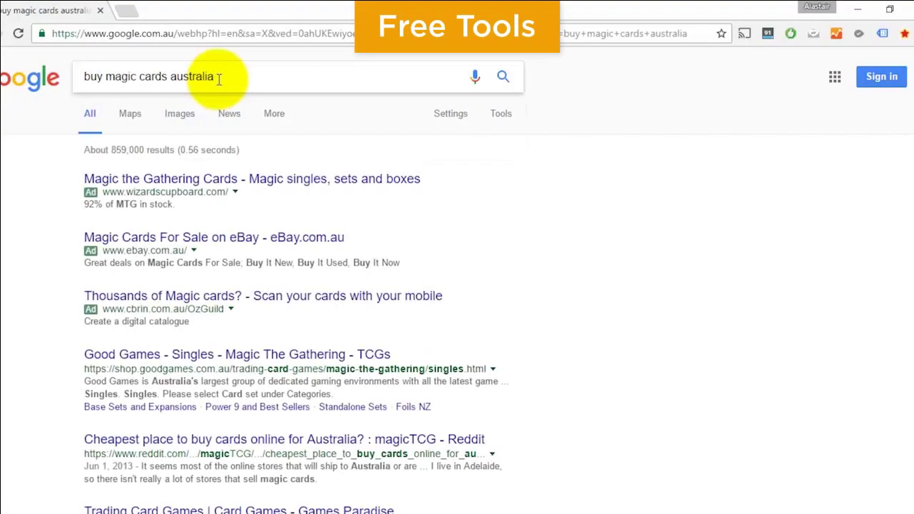
left_click(767, 34)
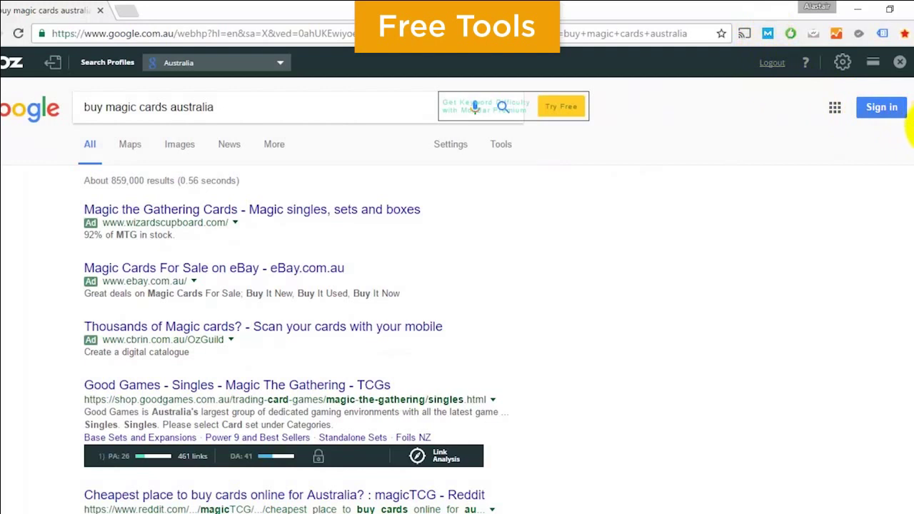
Look through the search results, comparing the MozBar page authority, domain authority and link counts under each listing
left_click_drag(911, 132, 911, 196)
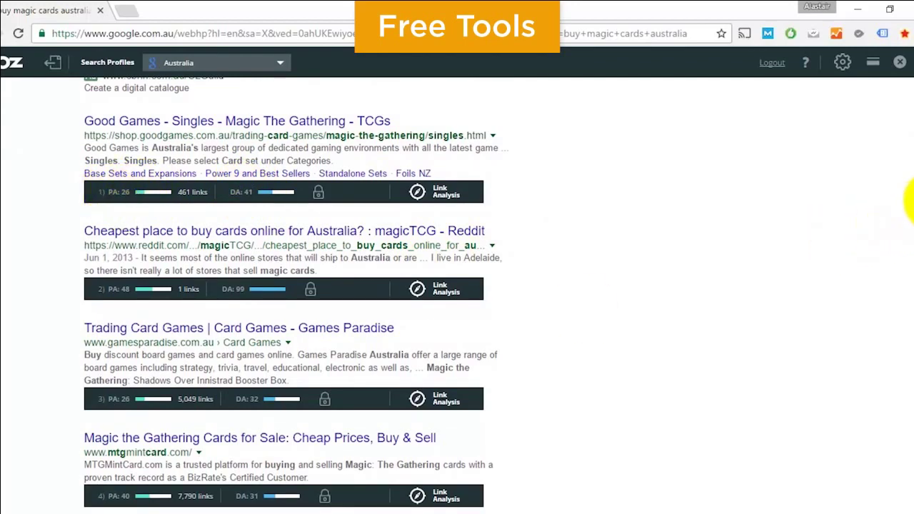
left_click_drag(909, 202, 908, 264)
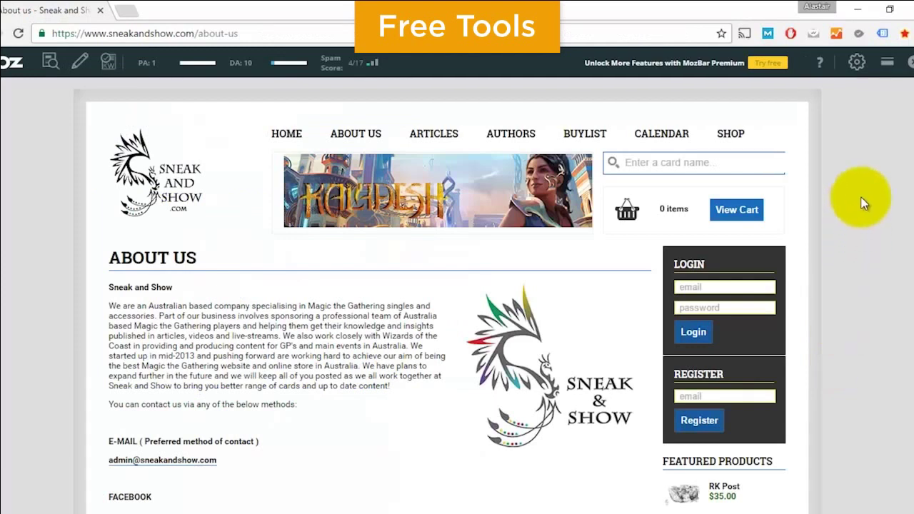
Check the Majestic backlink metrics for the Sneak and Show about page, and read through its WooRank SEO report
left_click(904, 37)
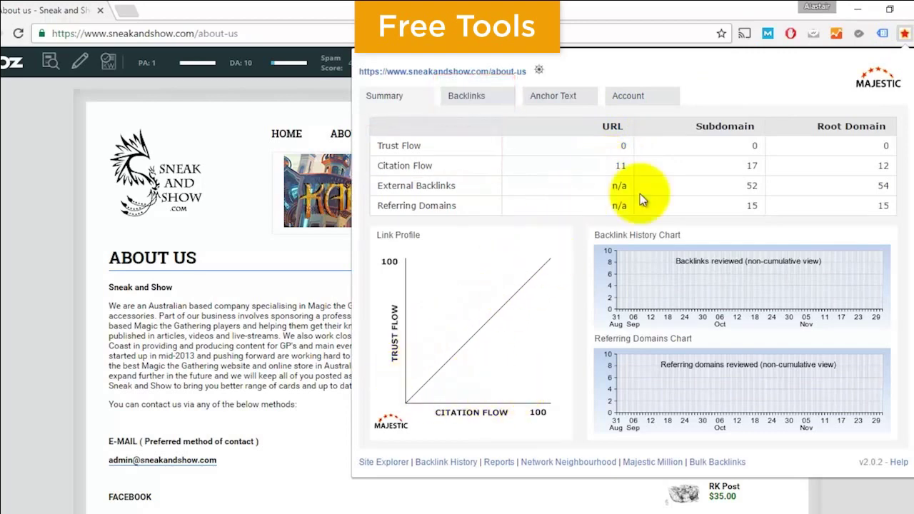
left_click(857, 36)
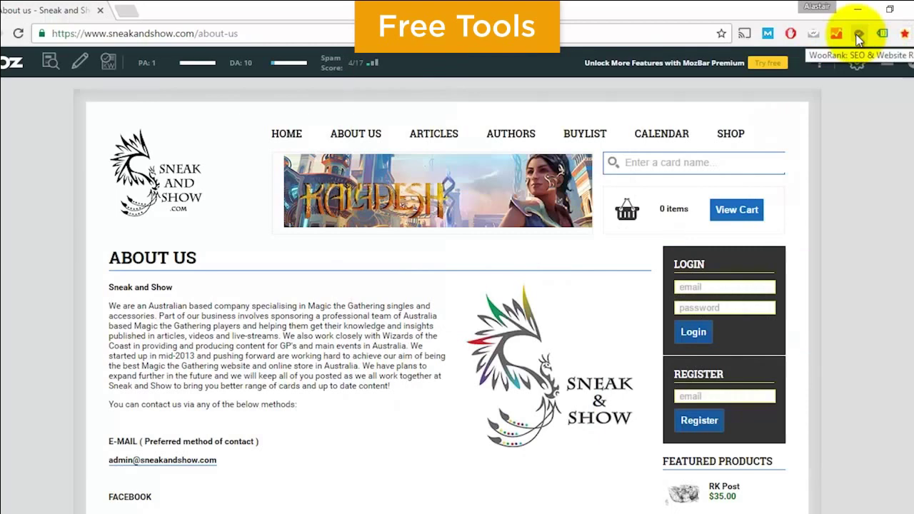
left_click(858, 37)
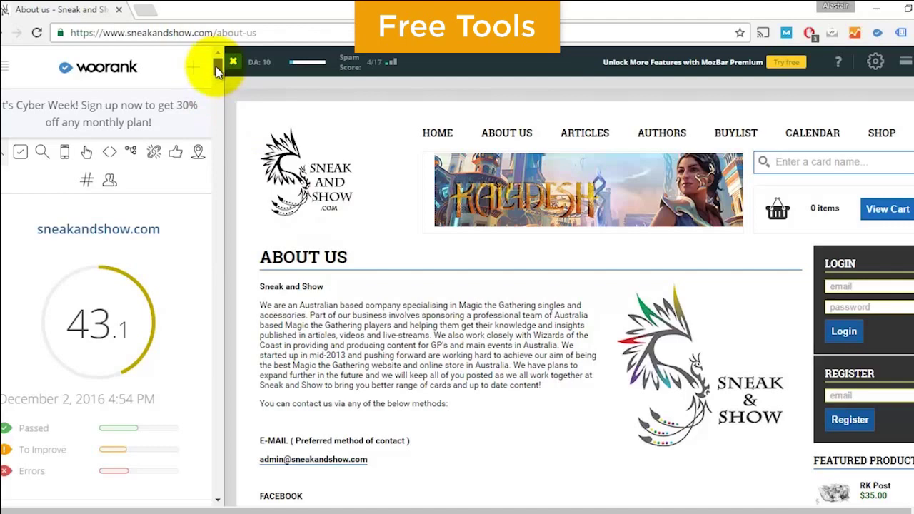
left_click_drag(218, 69, 218, 107)
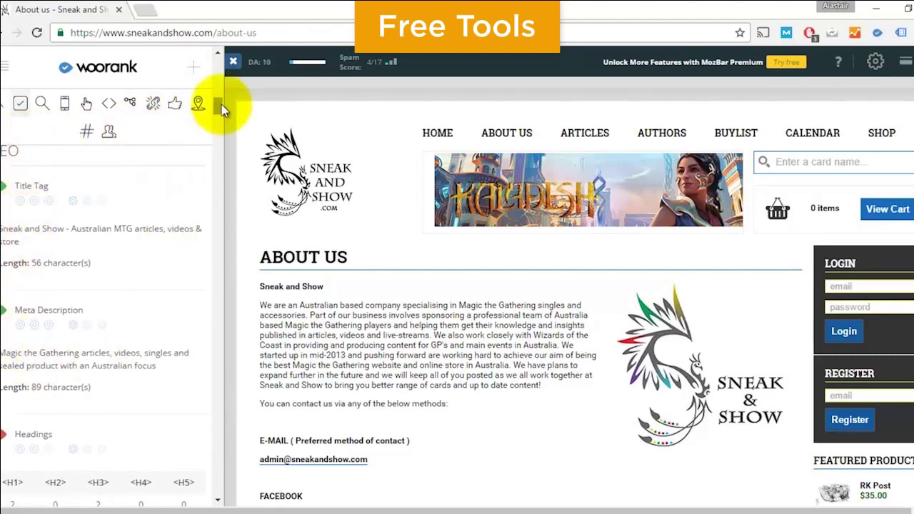
left_click_drag(222, 104, 221, 133)
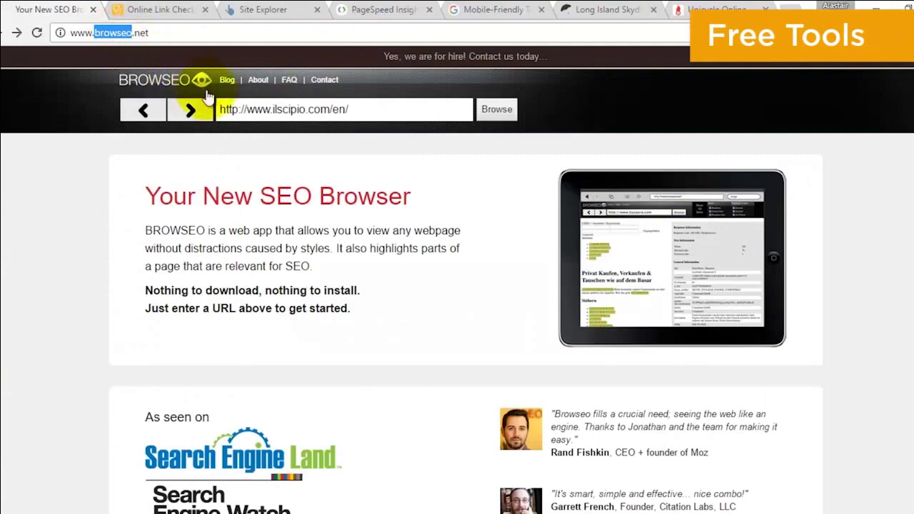
triple_click(236, 108)
type("http://www.longislandskydiving.com/")
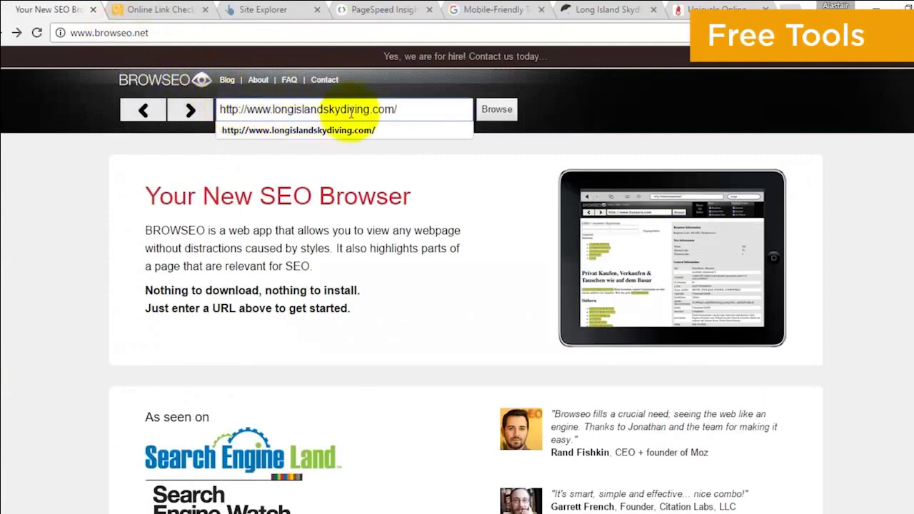
left_click(511, 119)
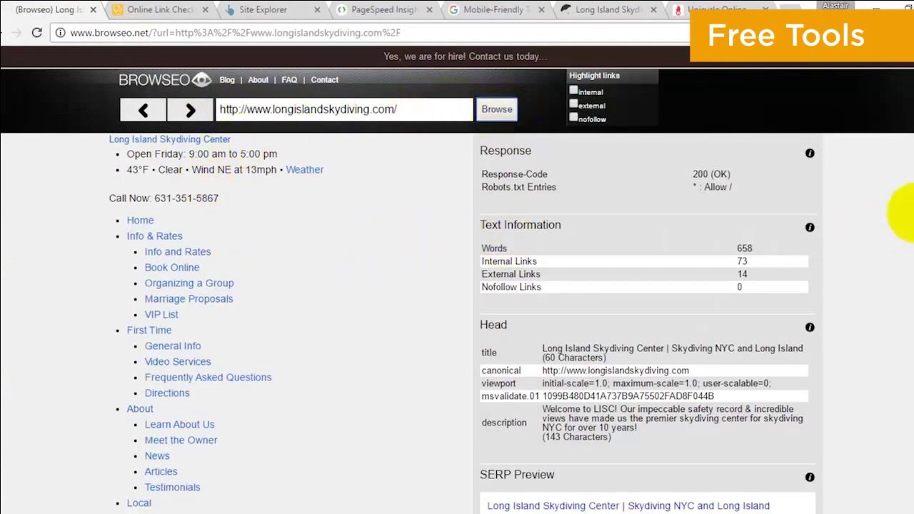
scroll(732, 99, "down", 5)
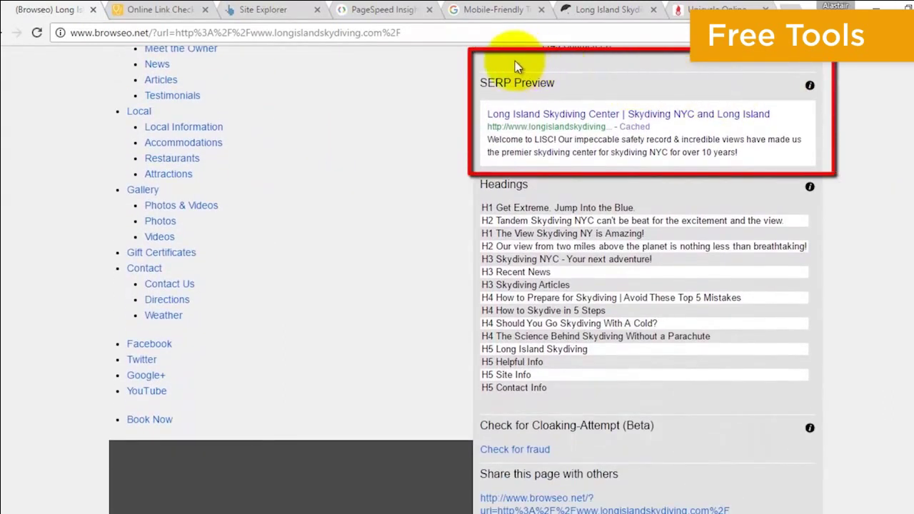
mouse_move(504, 82)
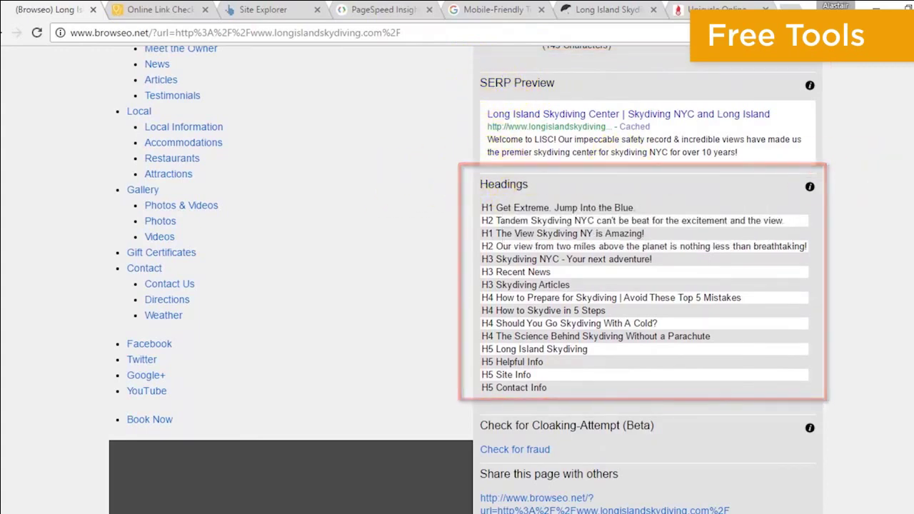
Highlight the internal links and then only the external links on the analyzed skydiving page, and inspect where they occur
scroll(902, 174, "up", 5)
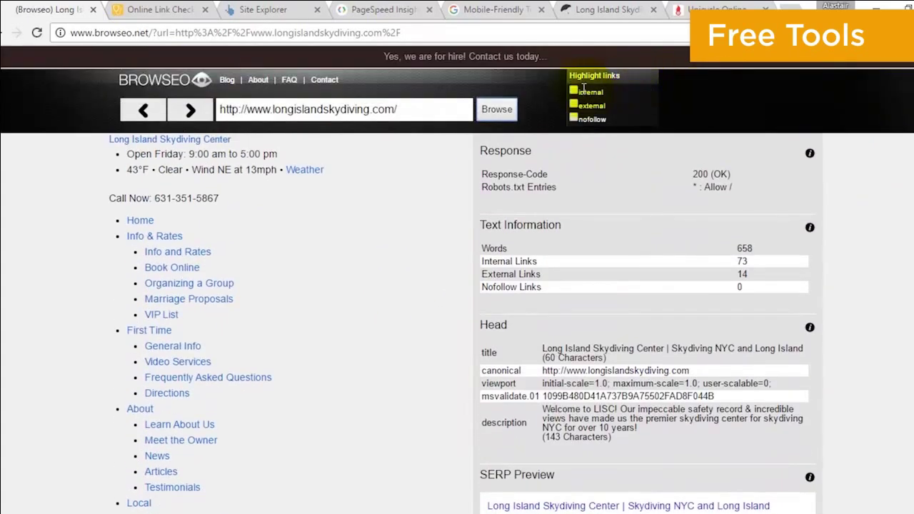
left_click(574, 93)
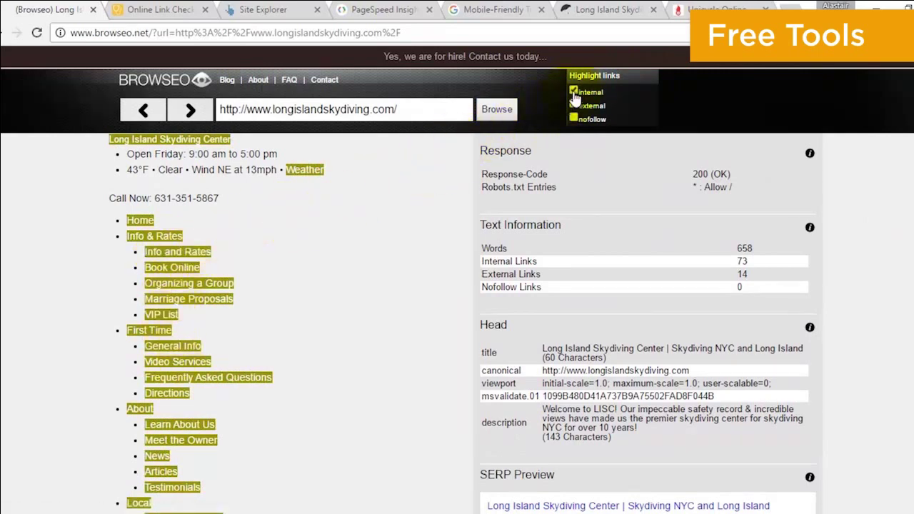
left_click(574, 93)
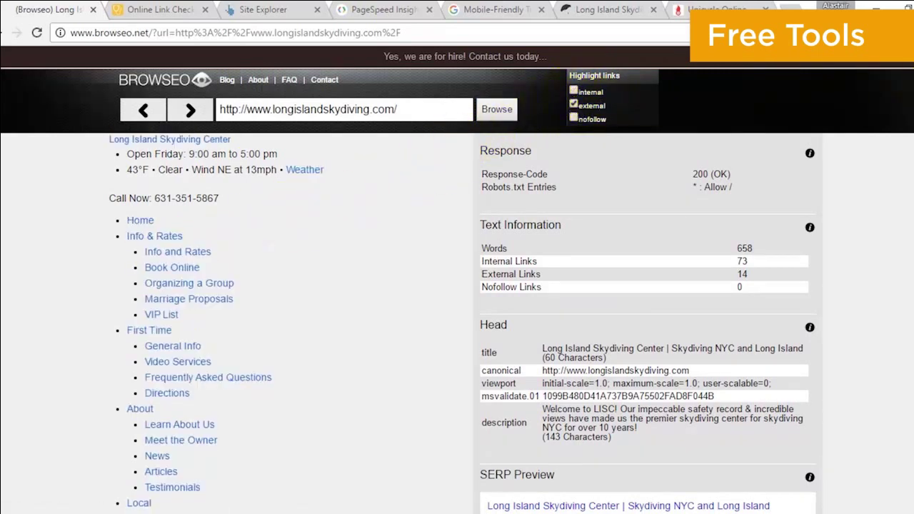
scroll(674, 98, "down", 10)
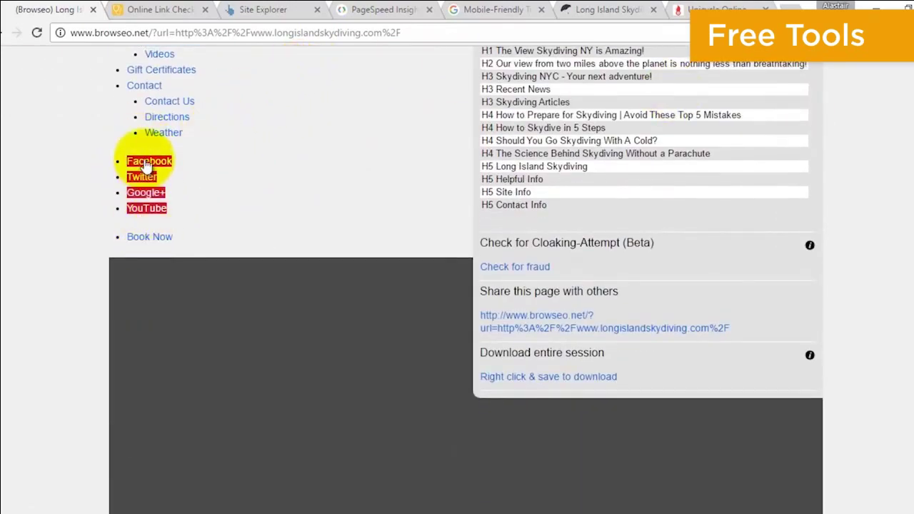
scroll(250, 232, "up", 10)
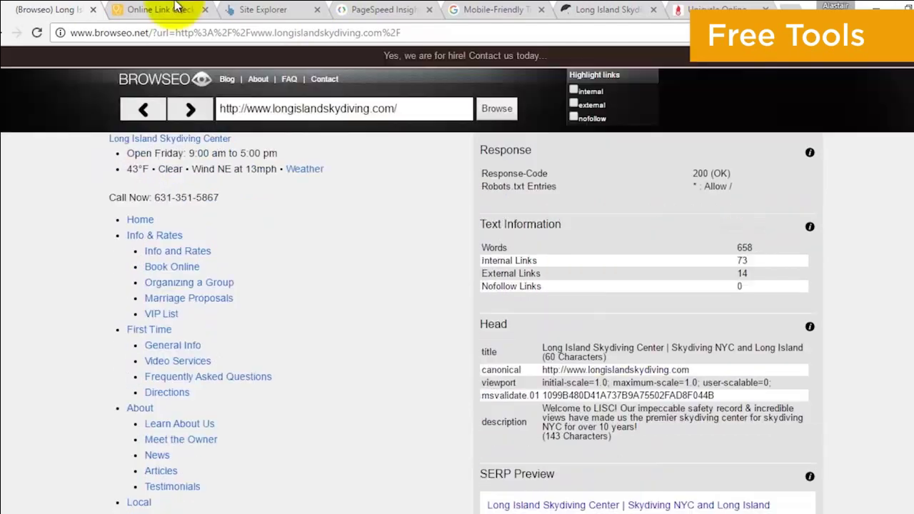
left_click(175, 9)
left_click(431, 289)
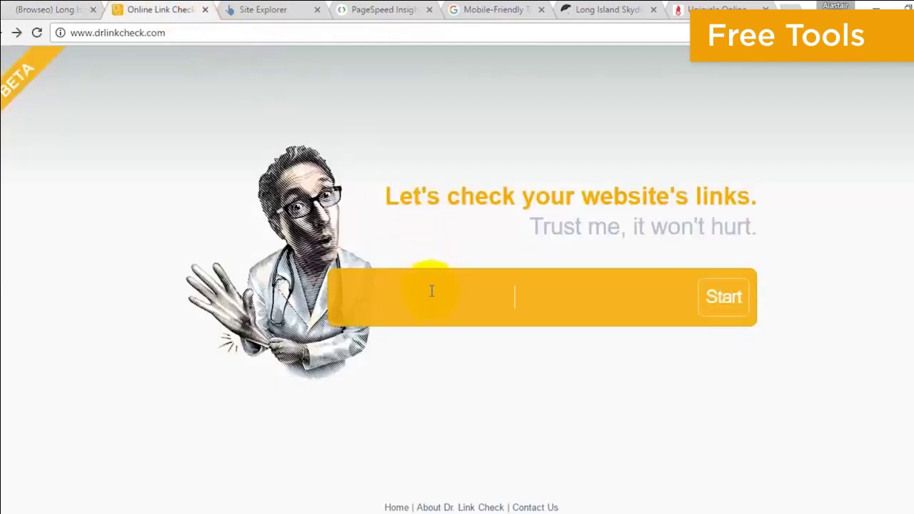
type("http://unicycle.com.au/")
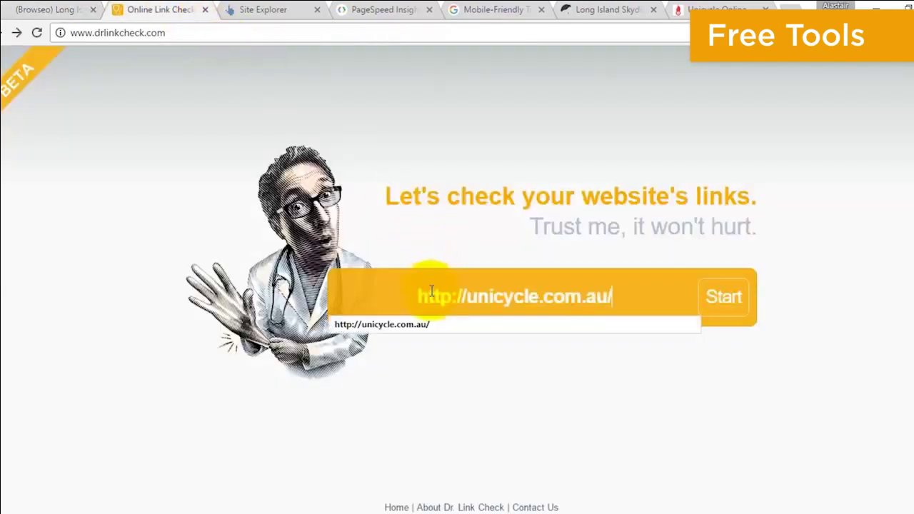
left_click(725, 295)
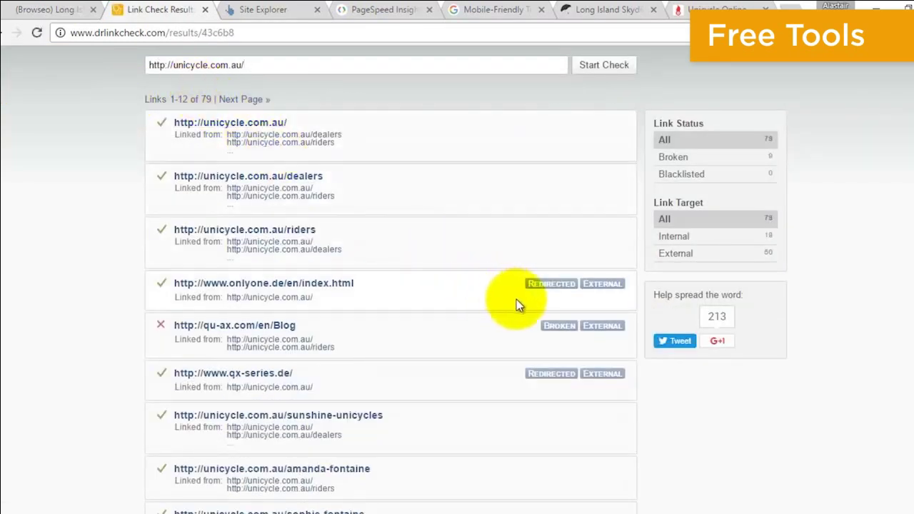
mouse_move(549, 327)
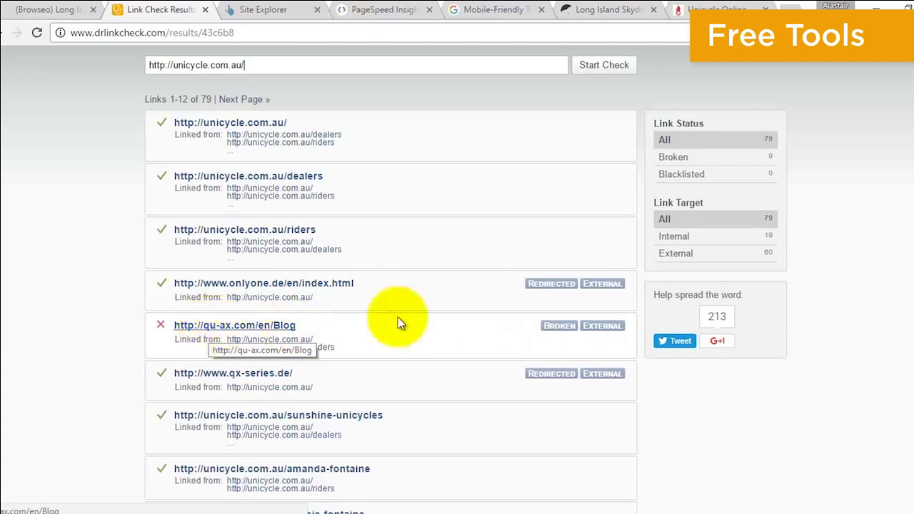
left_click(263, 12)
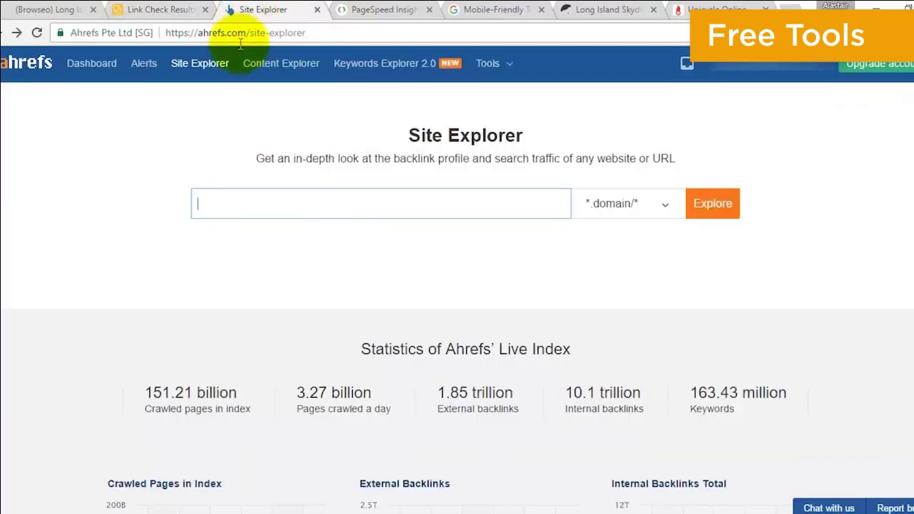
left_click(245, 204)
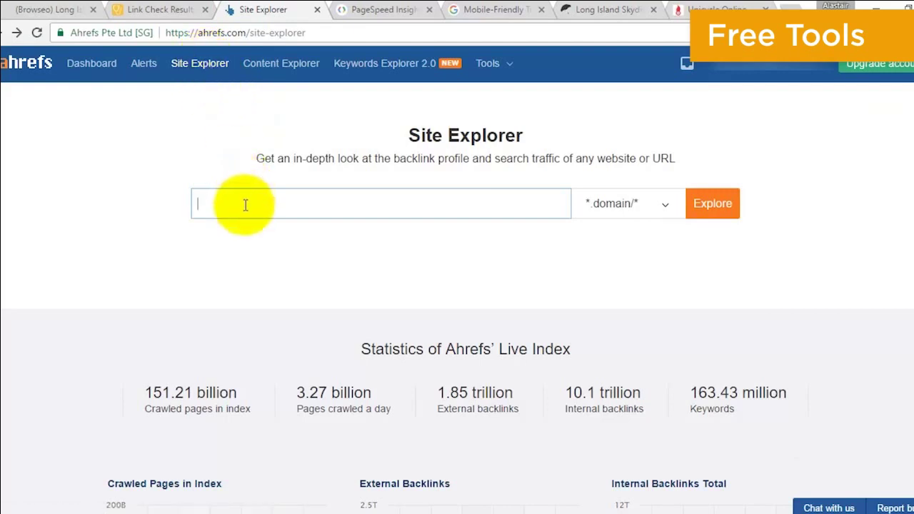
type("http://www.longislandskydiving.com/")
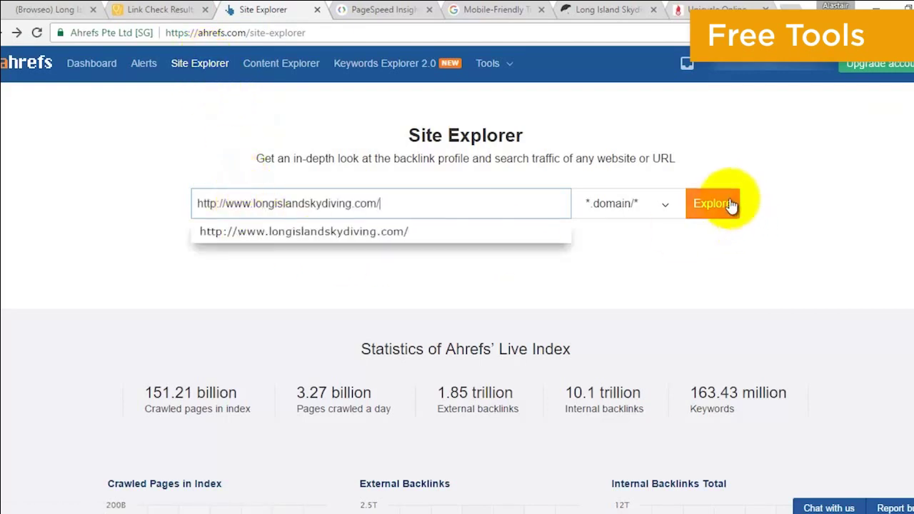
left_click(729, 202)
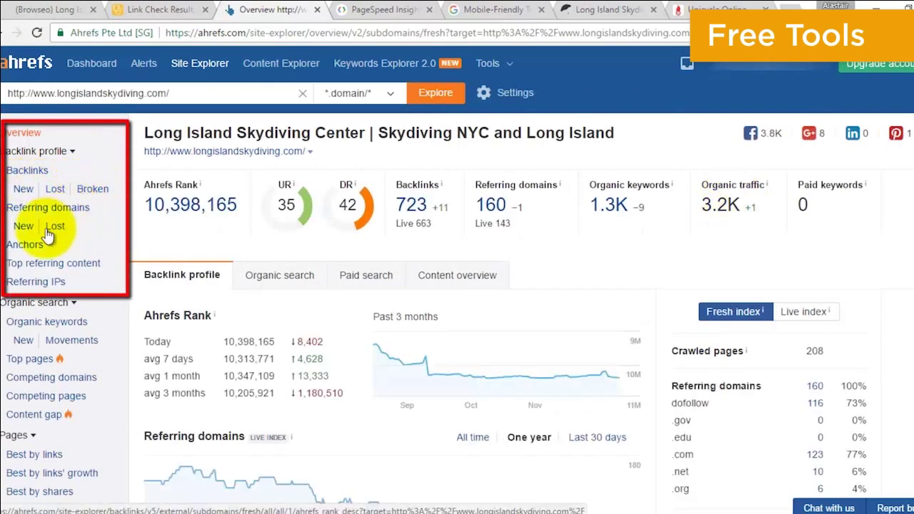
Open the skydiving site's broken backlinks report and examine the first referring domain, onlinewebdirectory.com
left_click(93, 189)
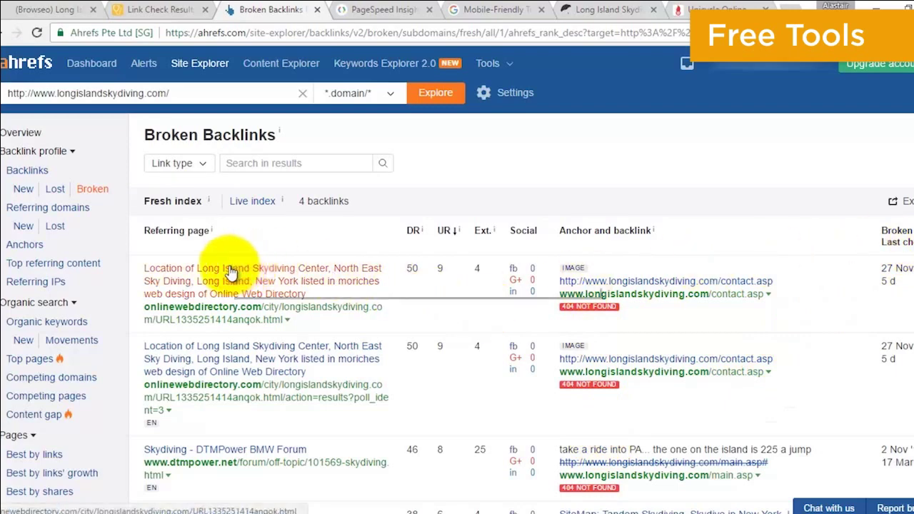
left_click_drag(137, 309, 262, 307)
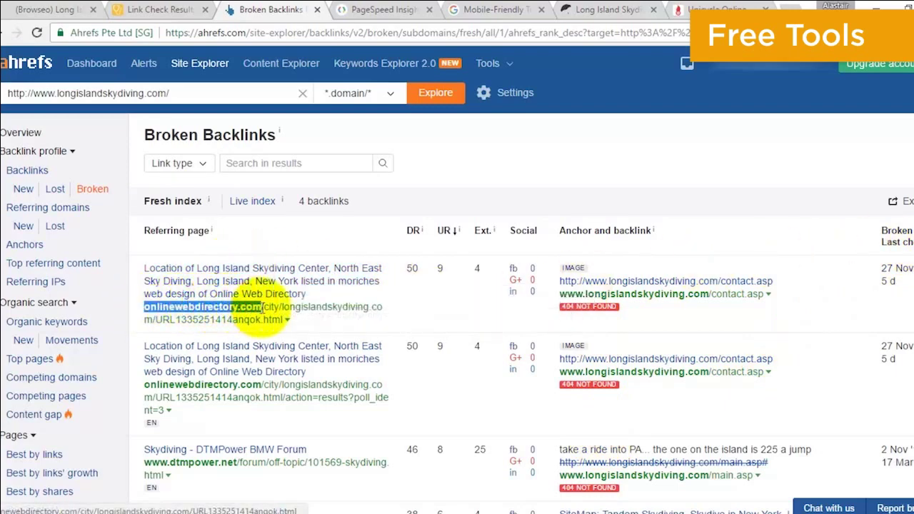
left_click(132, 309)
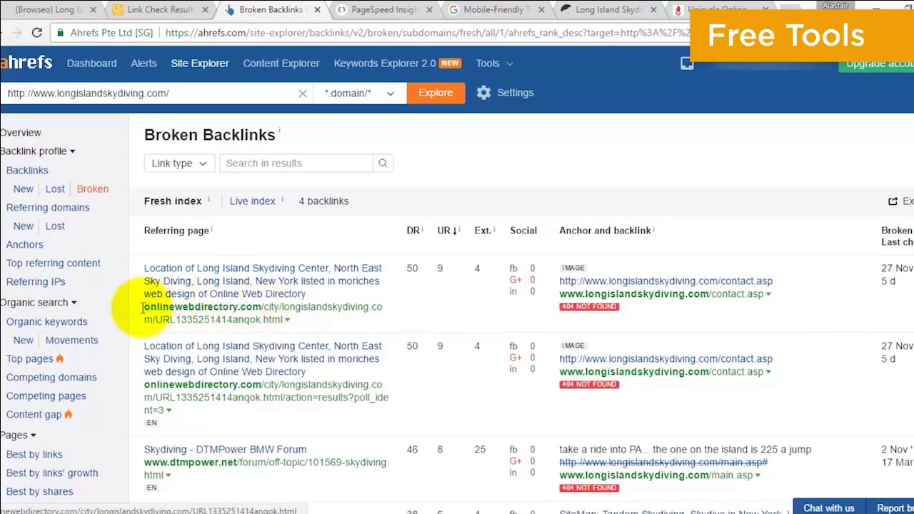
left_click(386, 10)
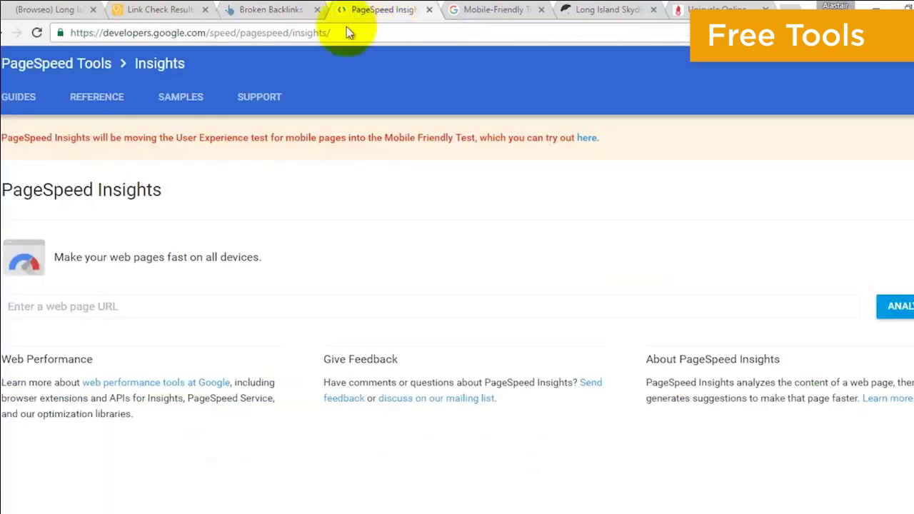
left_click(202, 300)
type("http://unicycle.com.au/")
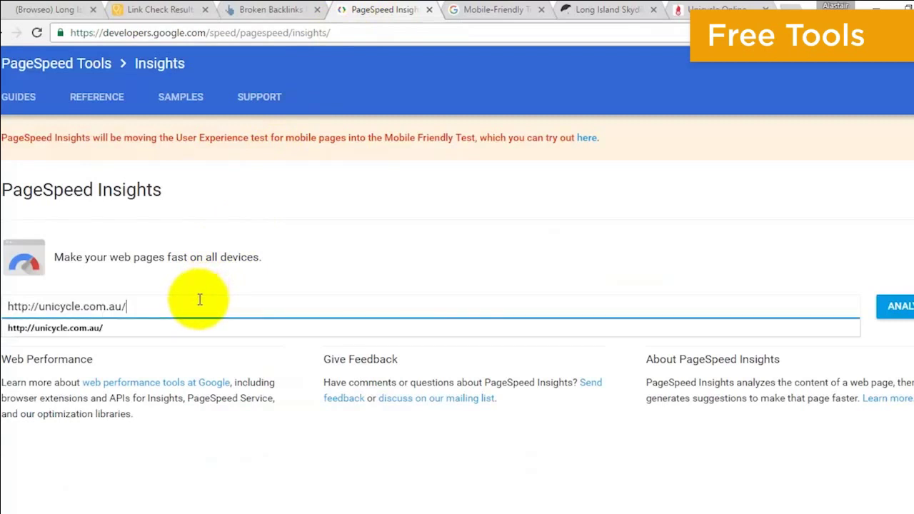
left_click(892, 306)
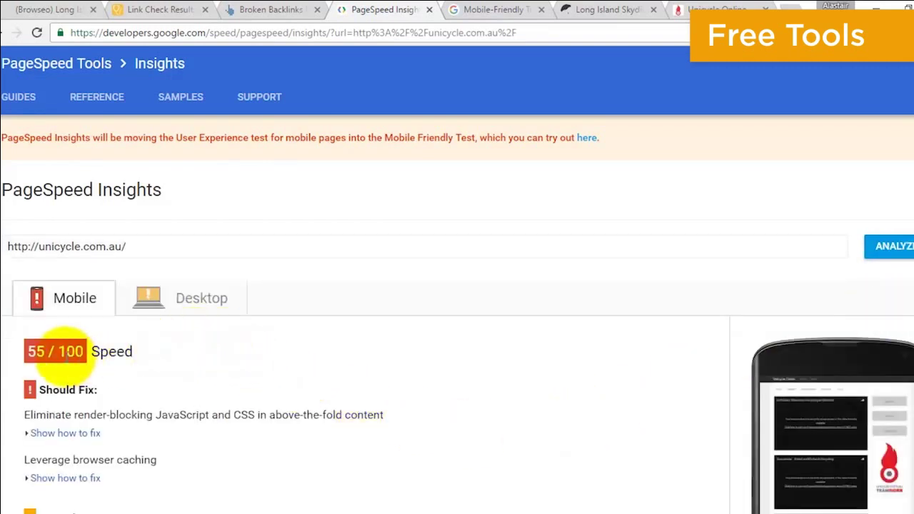
left_click(184, 303)
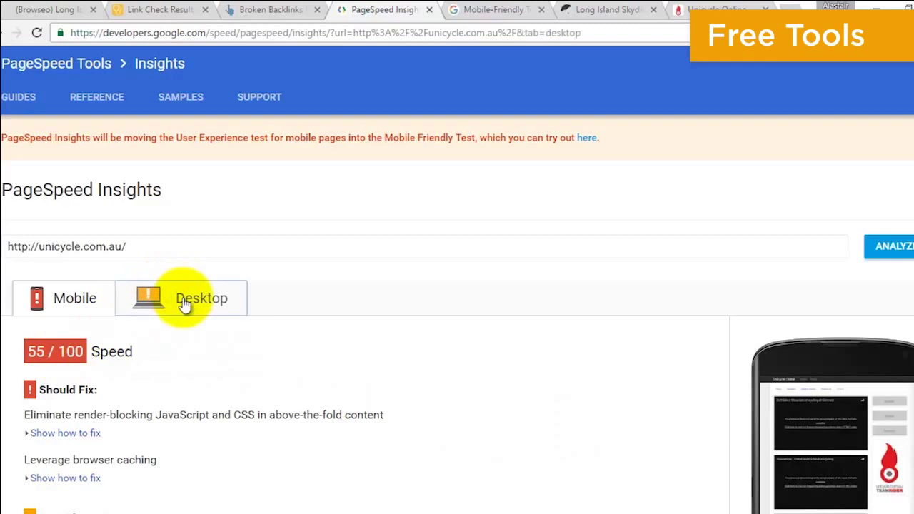
left_click(77, 302)
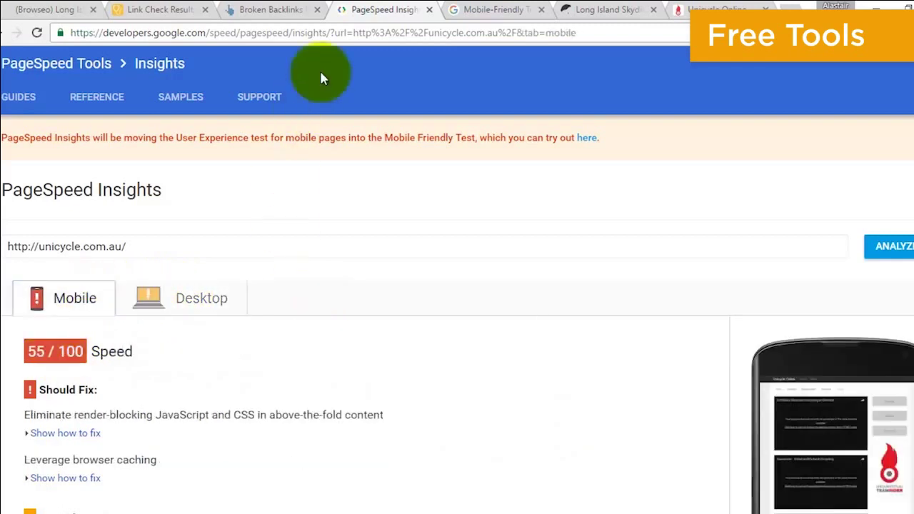
left_click(496, 10)
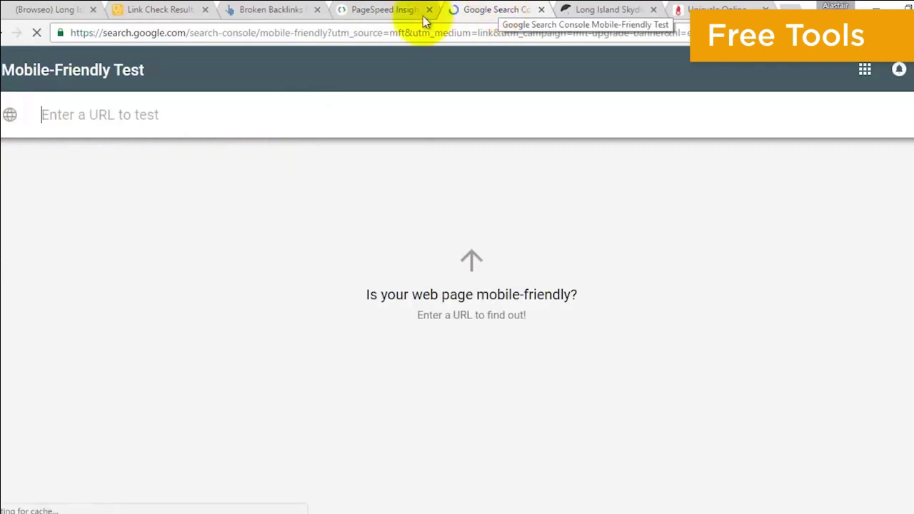
left_click(160, 114)
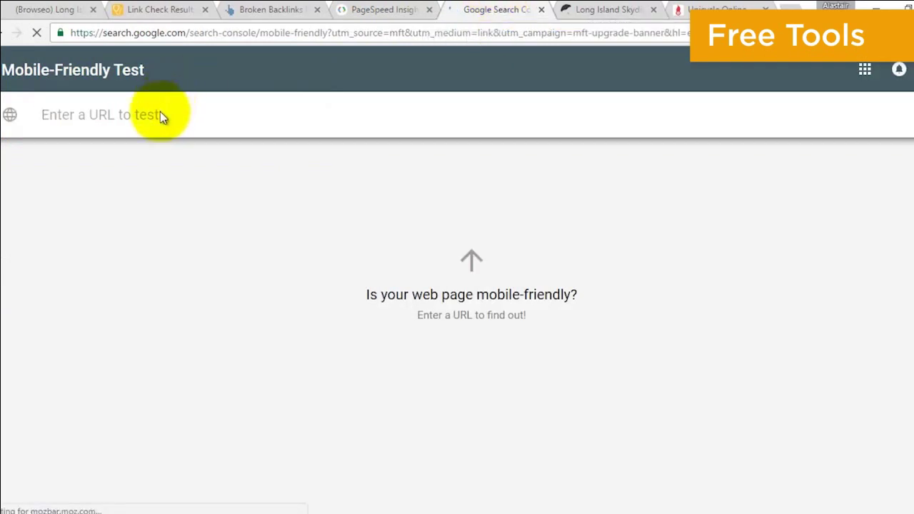
type("http://unicycle.com.au/")
left_click(304, 115)
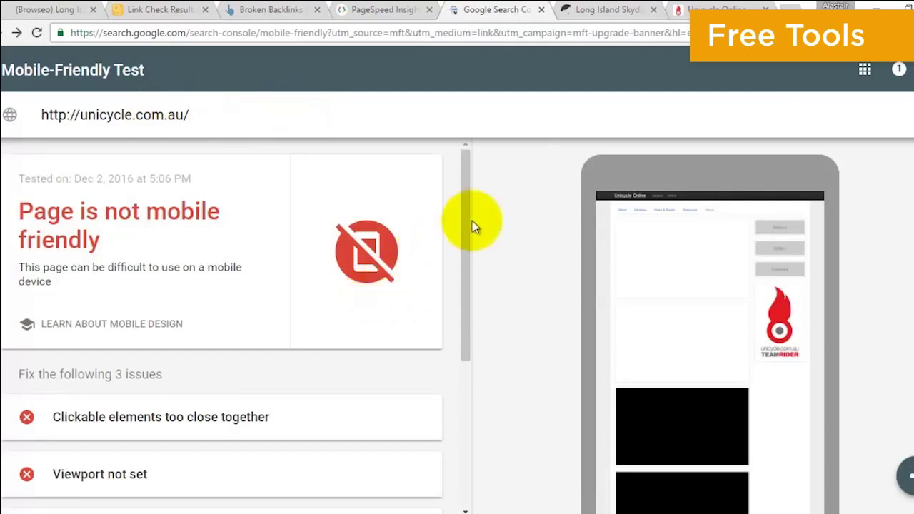
left_click_drag(464, 220, 468, 190)
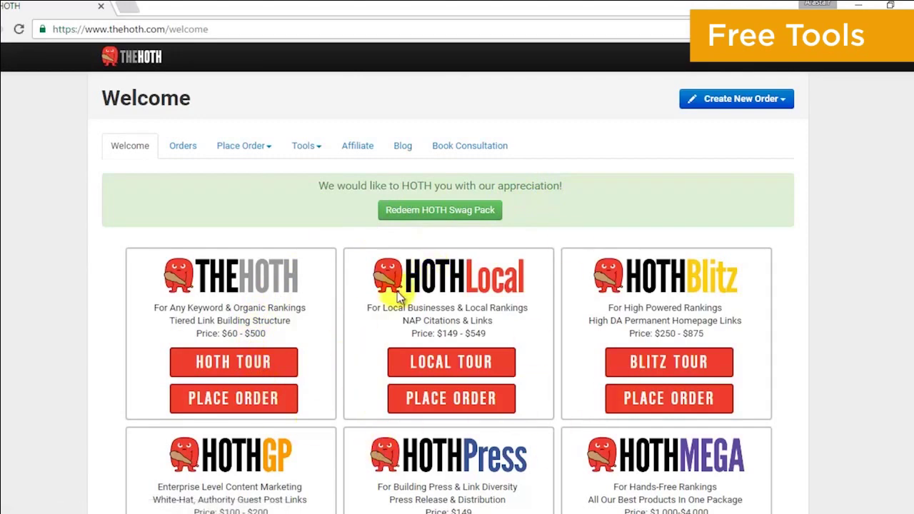
left_click(304, 149)
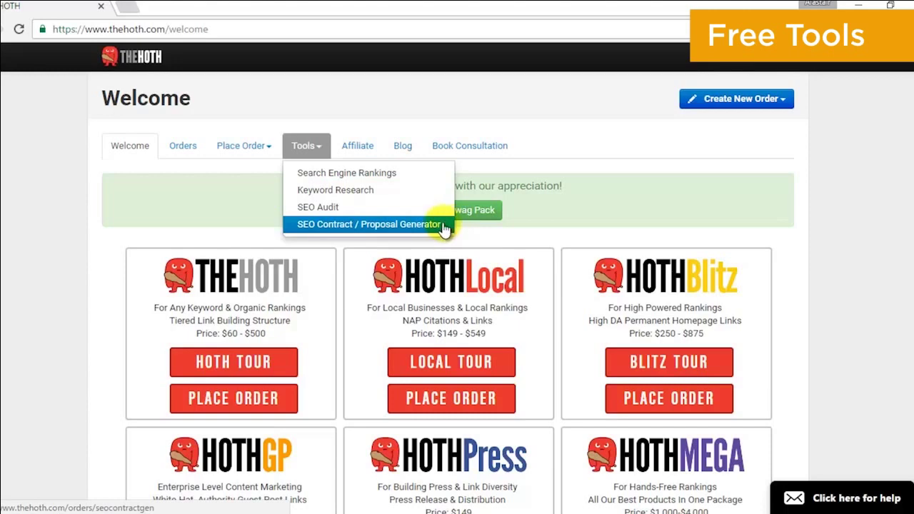
left_click(373, 174)
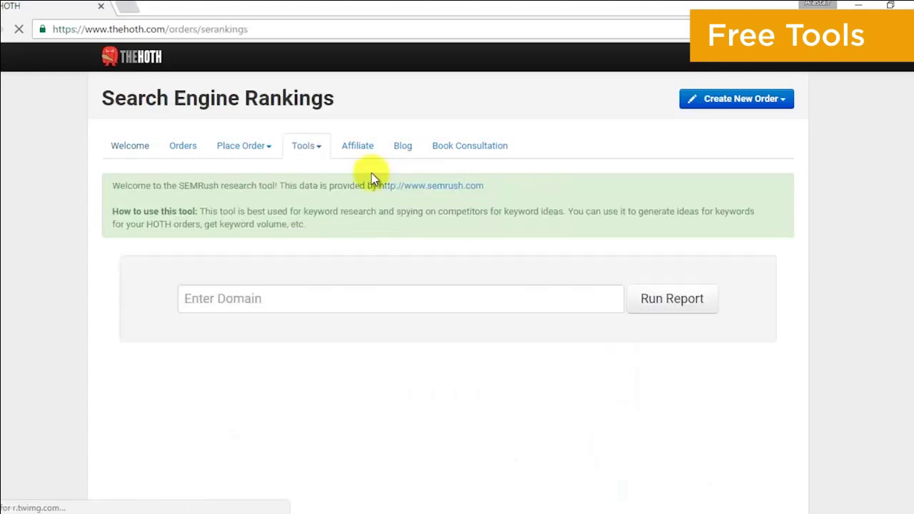
left_click(312, 297)
type("www.ugg.com.au")
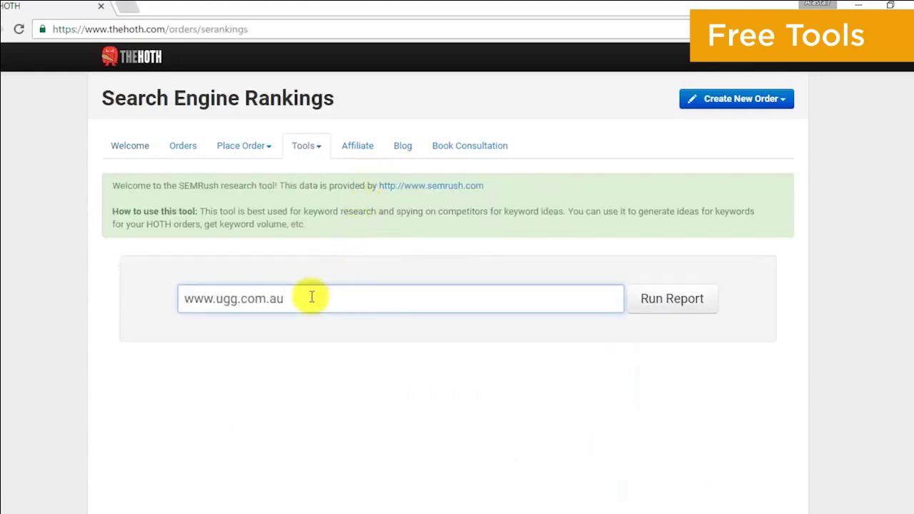
left_click(682, 319)
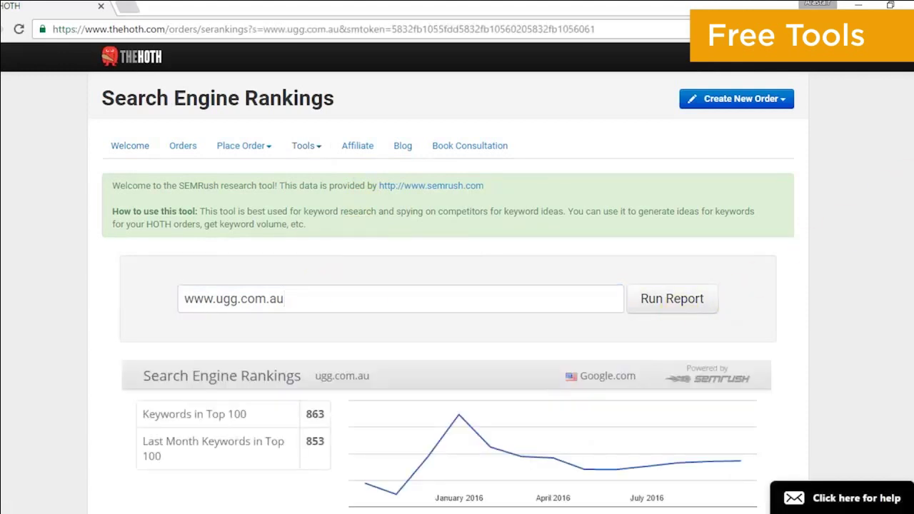
Set the rankings report's search engine to Google.au and view its top traffic-driving keywords
scroll(448, 293, "down", 3)
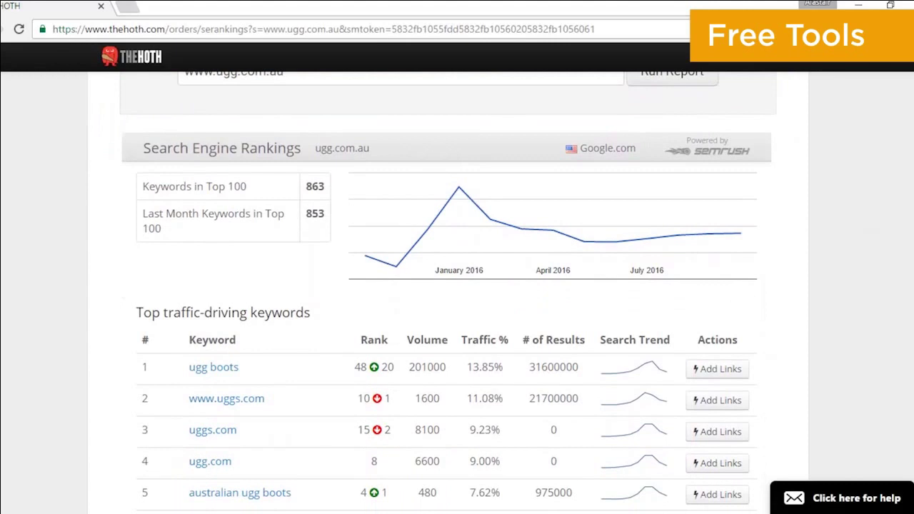
left_click(624, 153)
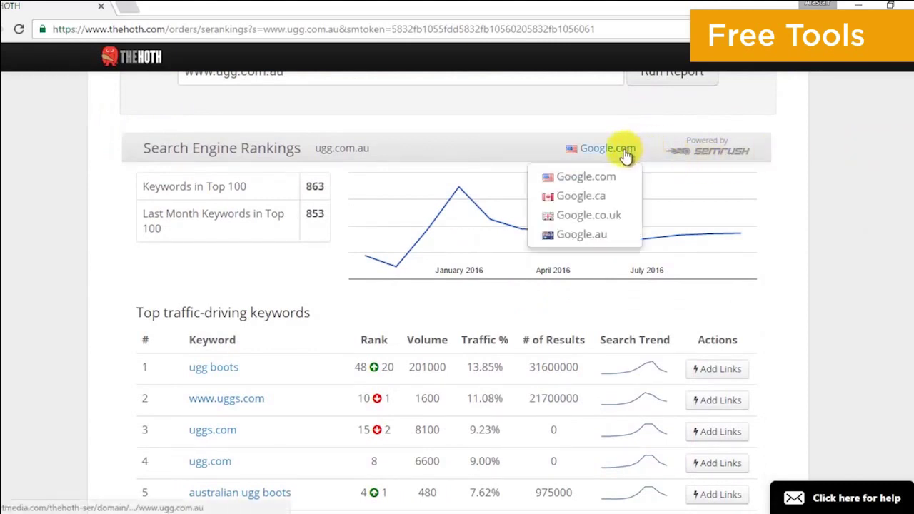
left_click(586, 232)
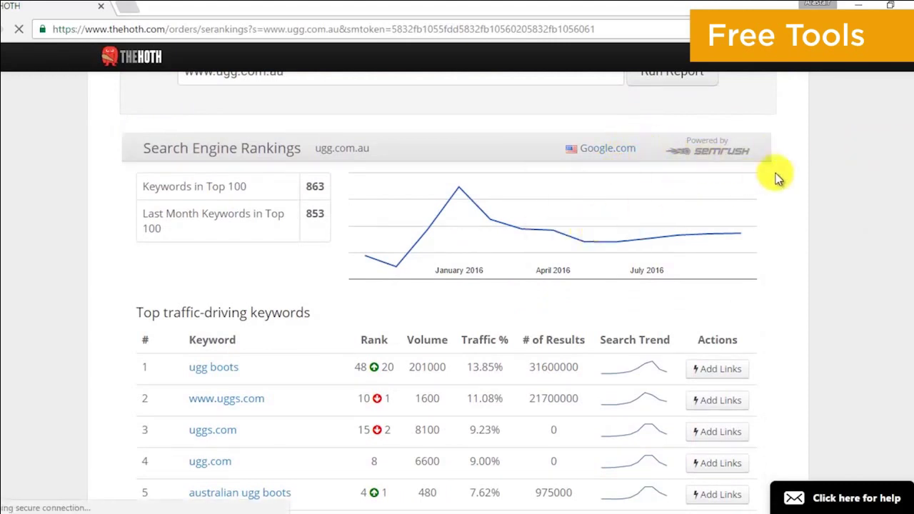
scroll(775, 178, "down", 2)
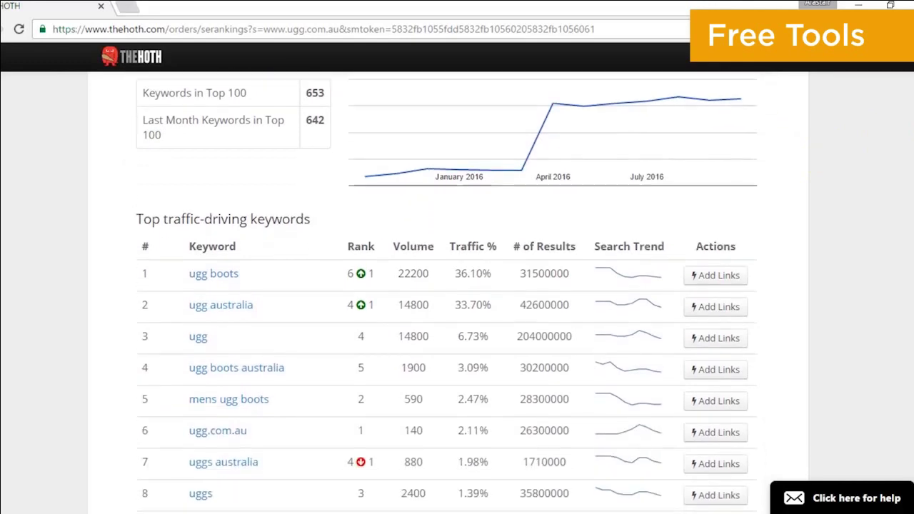
scroll(448, 293, "down", 3)
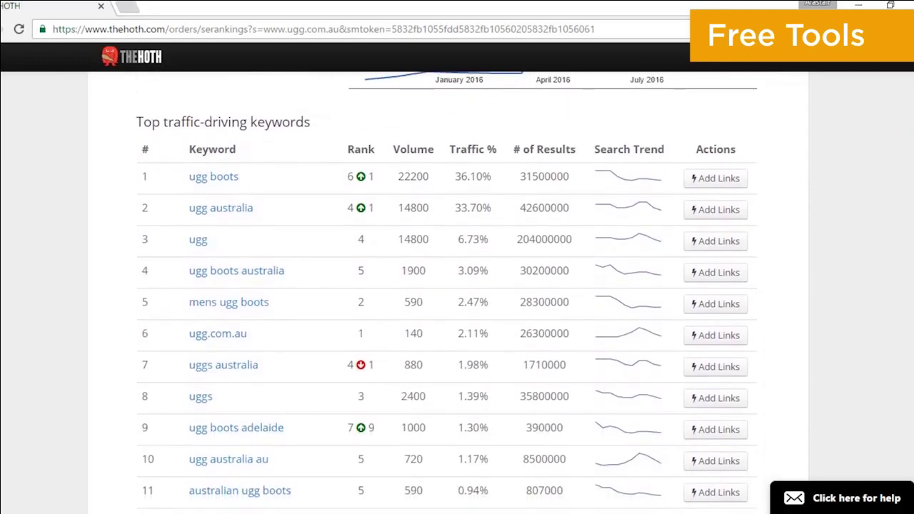
scroll(447, 293, "down", 1)
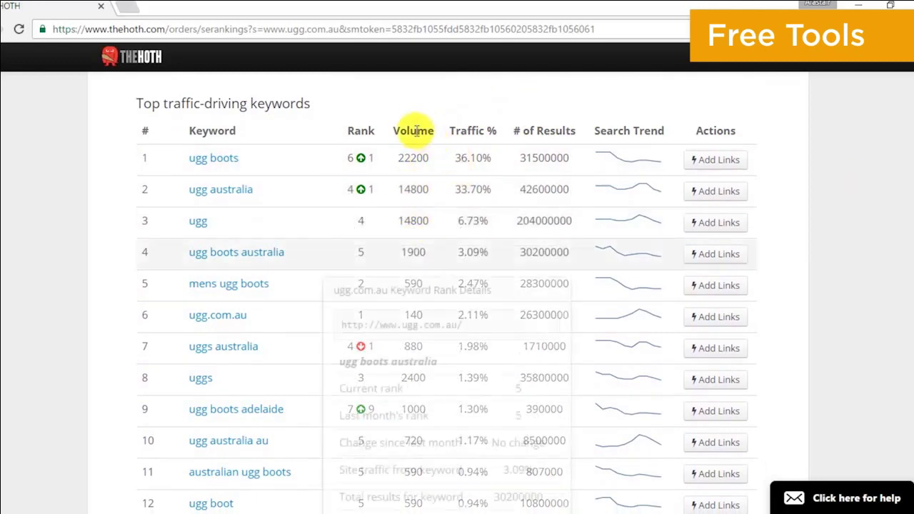
Examine the volume and rank columns of the keyword table and the traffic share of "ugg boots"
left_click_drag(391, 130, 430, 127)
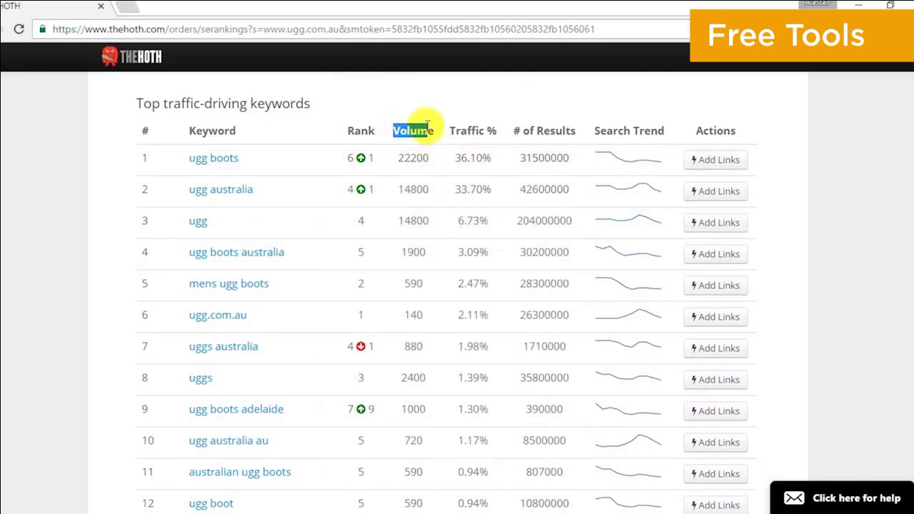
left_click(353, 134)
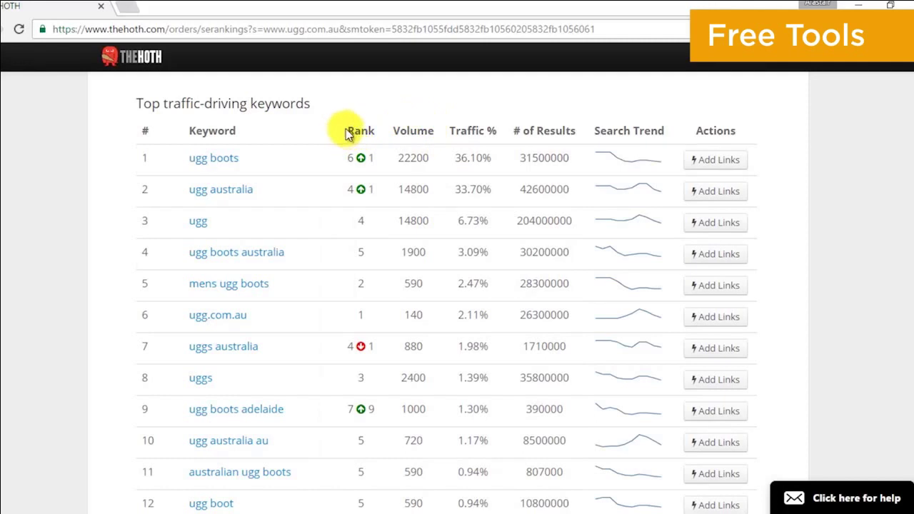
left_click_drag(345, 133, 377, 128)
left_click(392, 133)
scroll(429, 139, "down", 1)
mouse_move(458, 147)
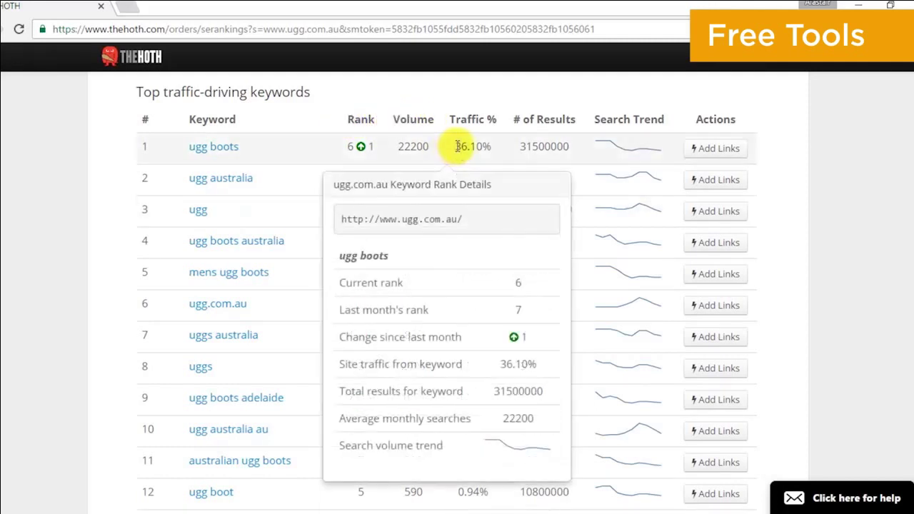
left_click_drag(457, 146, 491, 145)
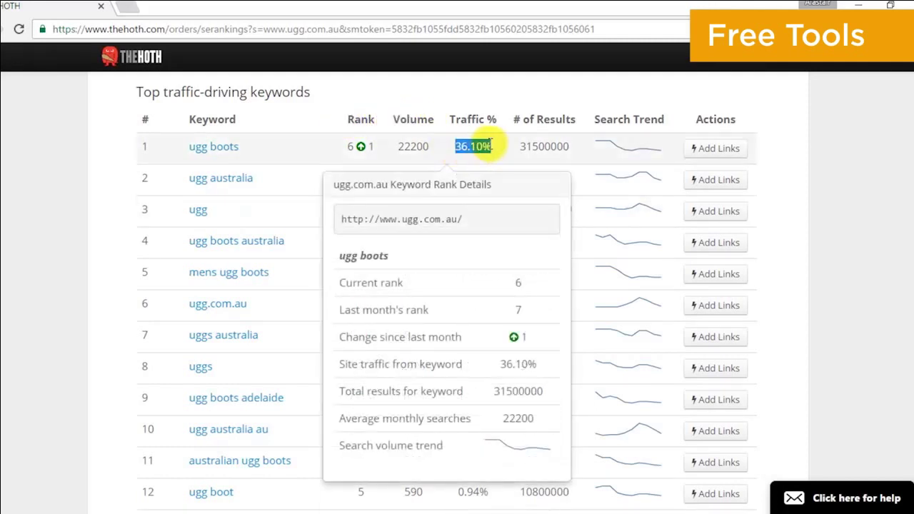
left_click(505, 107)
Examine the rank details of keywords further down the table, including ugg boots melbourne, genuine ugg boots and ugg boots for men
scroll(506, 107, "down", 3)
scroll(447, 293, "down", 4)
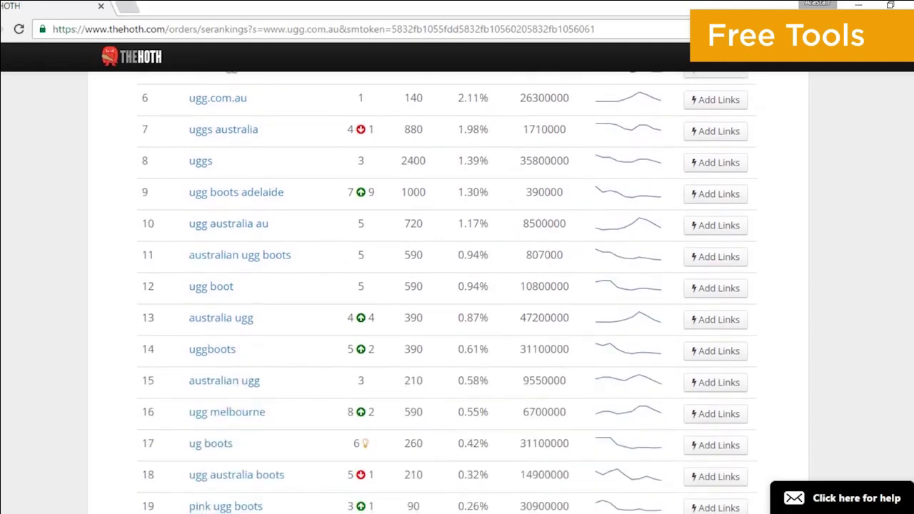
scroll(447, 293, "down", 2)
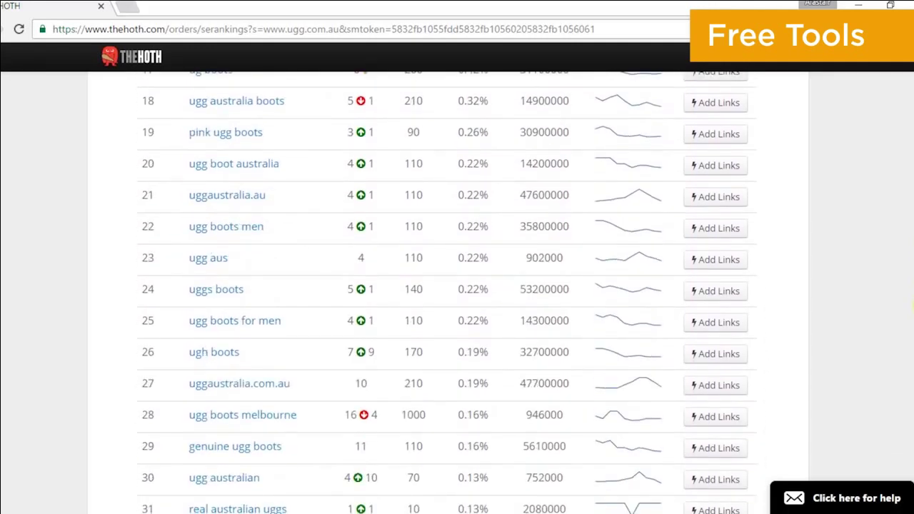
left_click(355, 335)
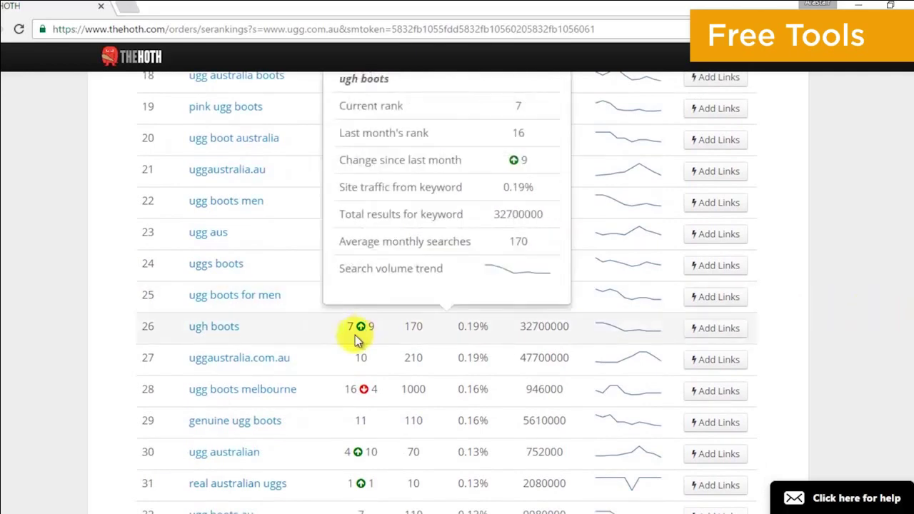
left_click(259, 389)
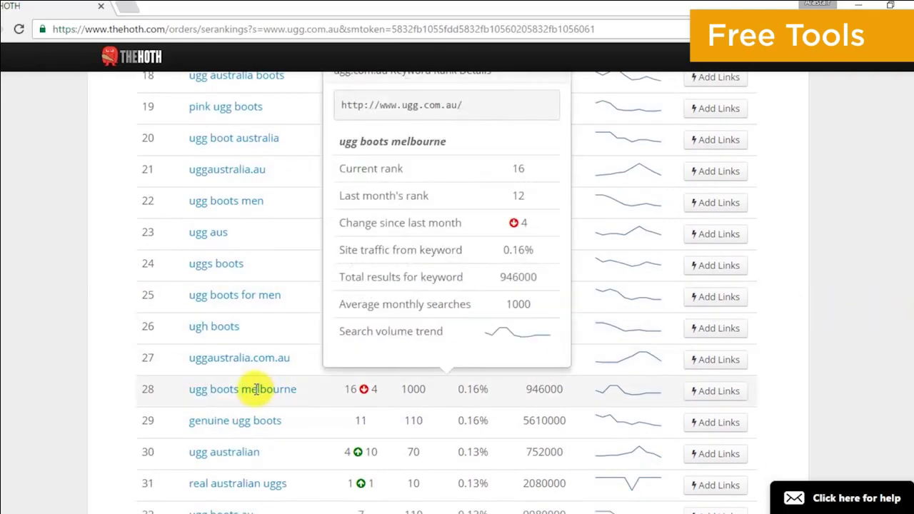
left_click(245, 418)
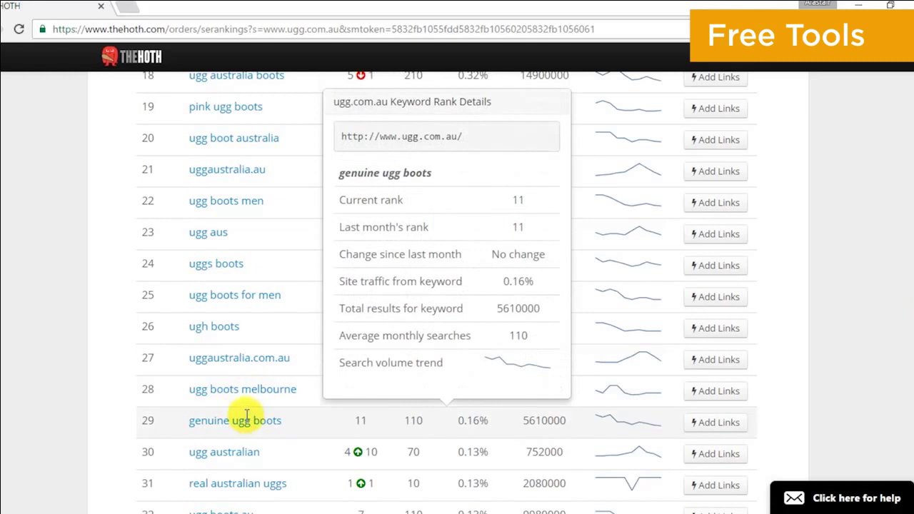
left_click(245, 394)
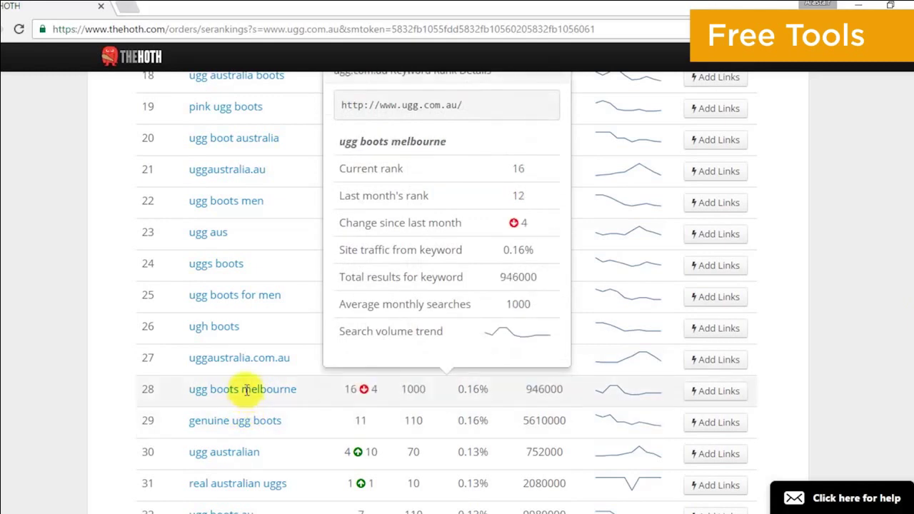
left_click(241, 295)
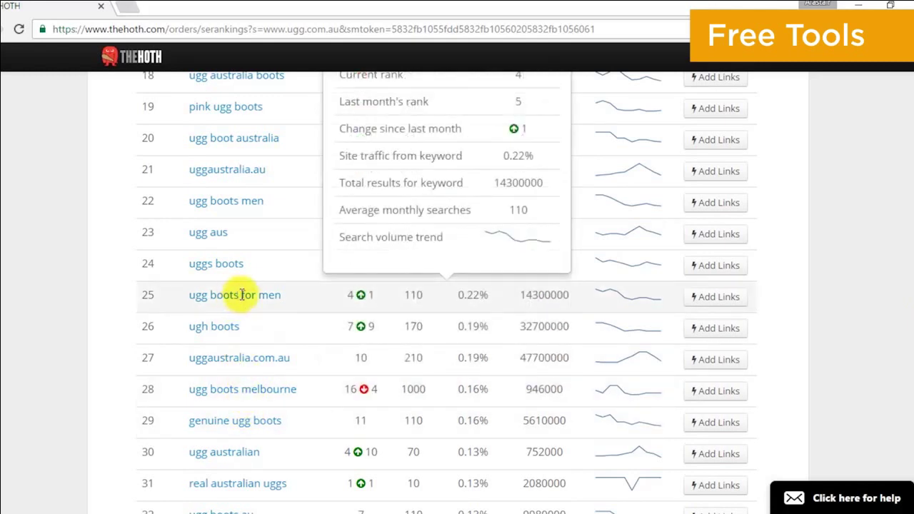
left_click(827, 252)
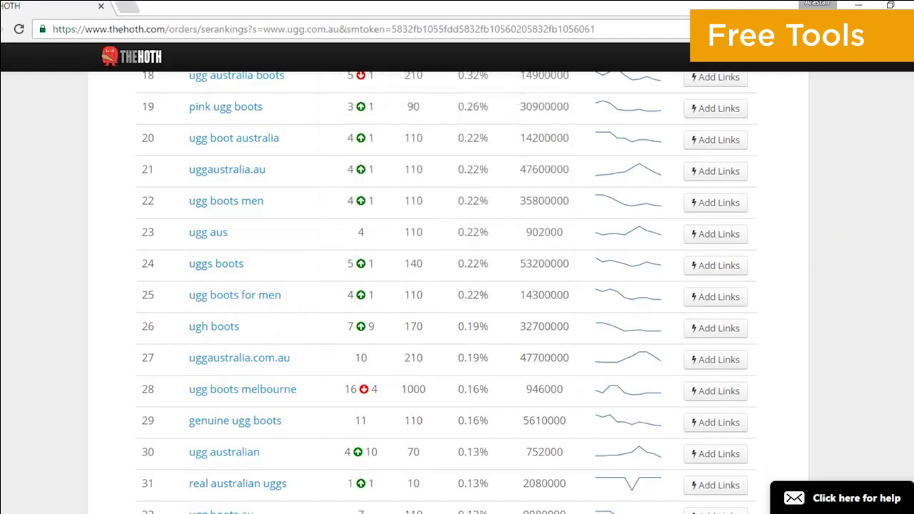
scroll(443, 338, "up", 2)
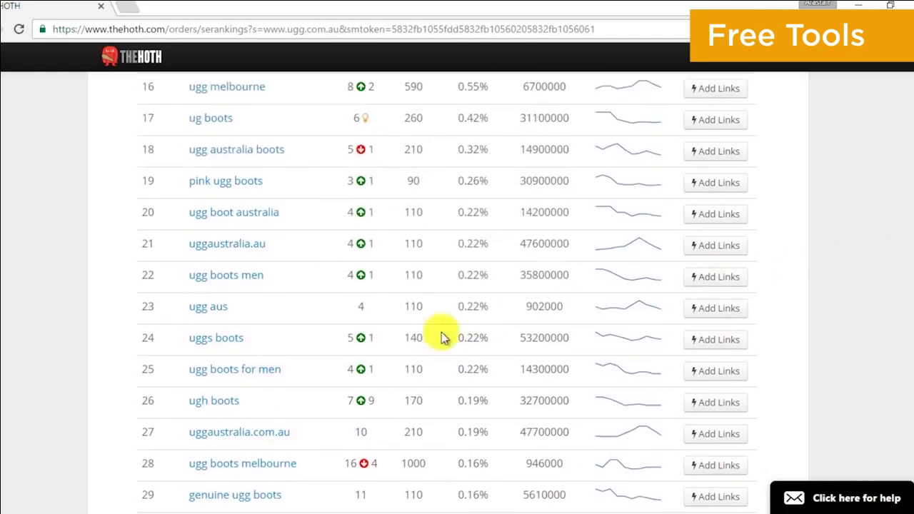
left_click(275, 369)
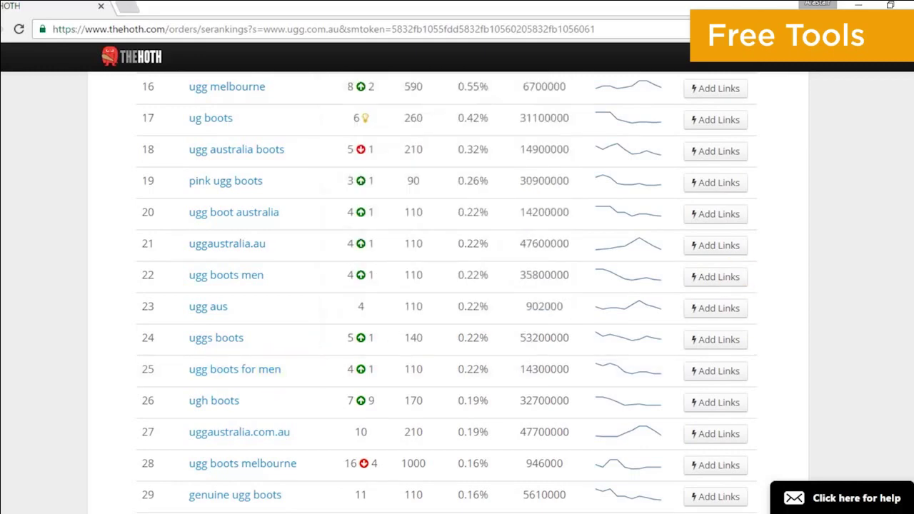
scroll(447, 293, "up", 7)
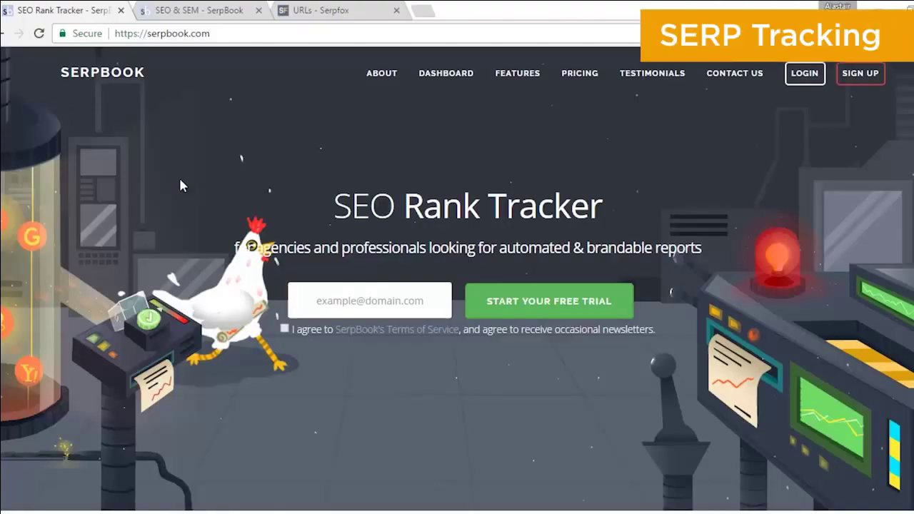
Switch to SerpBook's SEO & SEM category and fill the add-keywords form with mywebsite.com and the keywords seo tutorials and seo guide 2017
left_click(194, 13)
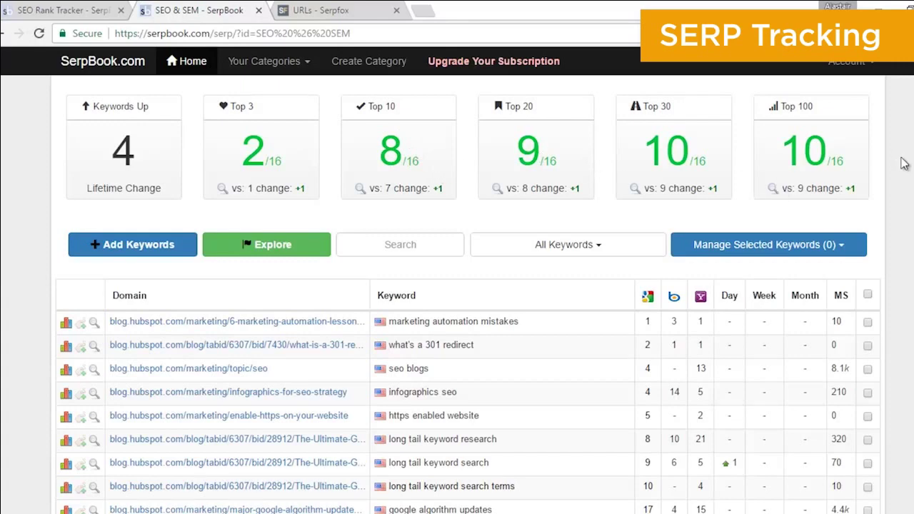
left_click(132, 243)
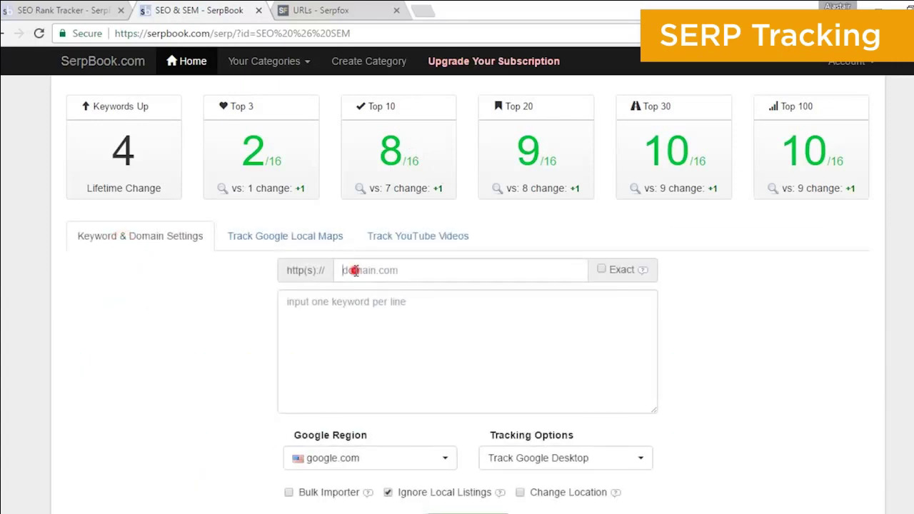
left_click(354, 270)
type("mywebsite.com")
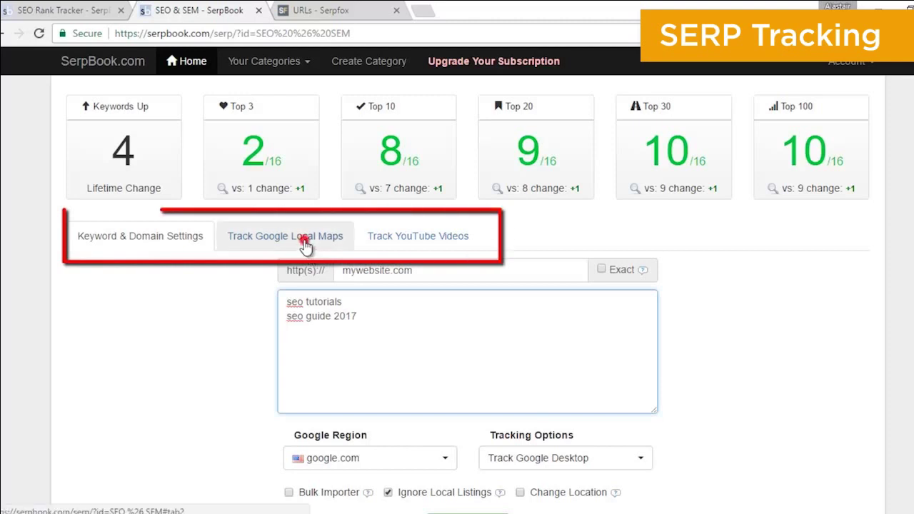
Look through the Google Local Maps and YouTube video tracking forms, entering the YouTube keyword seo video, and return to the keyword and domain settings
left_click(307, 243)
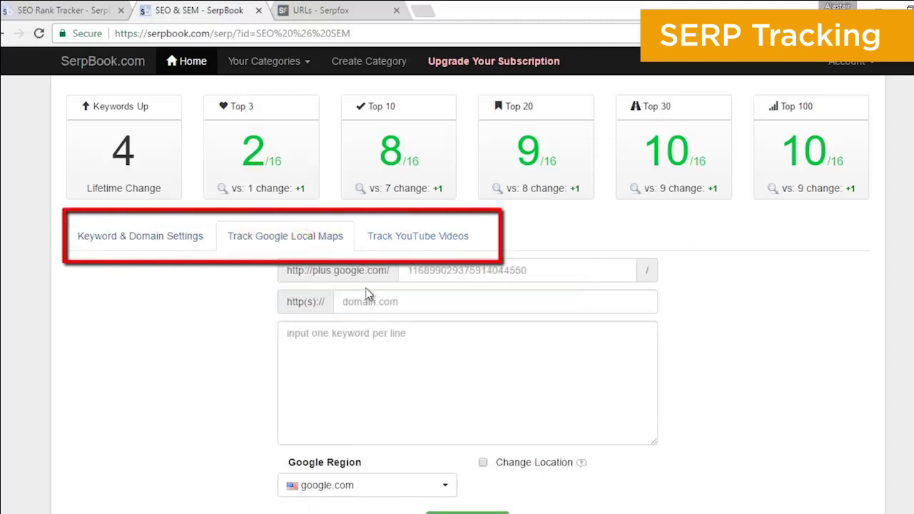
left_click(407, 235)
left_click(383, 330)
type("seo video")
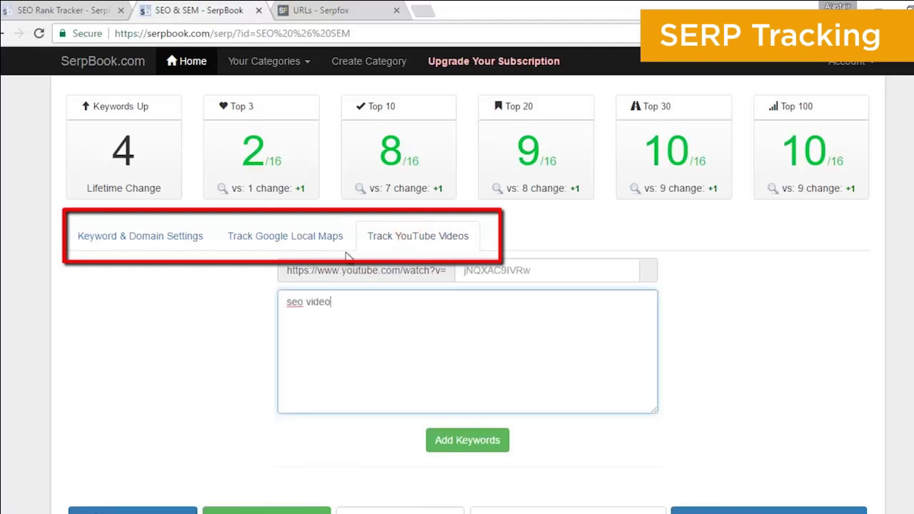
left_click(323, 238)
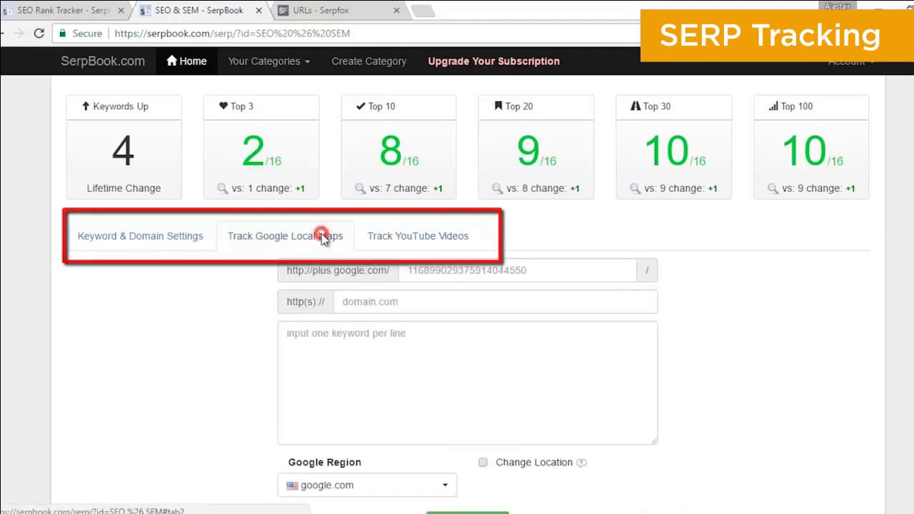
left_click(173, 237)
Review the tracked keywords table and open the ranking history chart for "long tail keyword research"
scroll(692, 255, "down", 3)
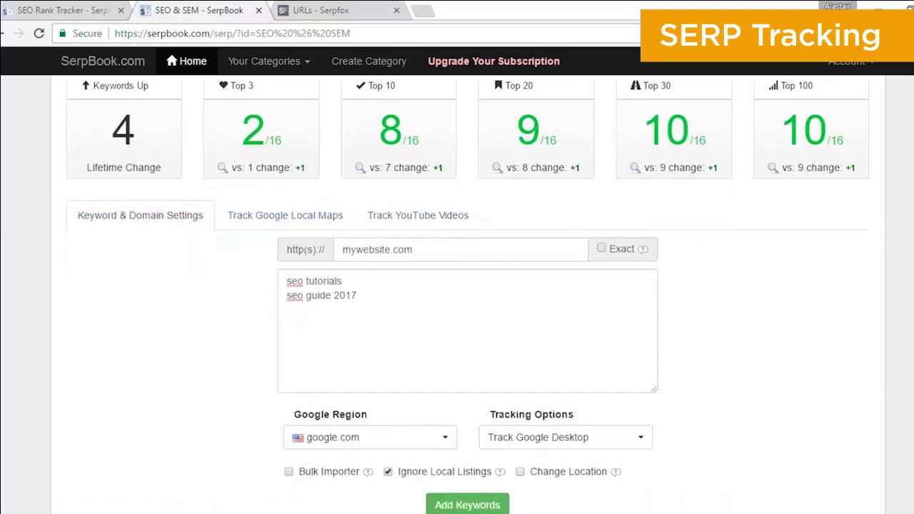
scroll(468, 299, "down", 4)
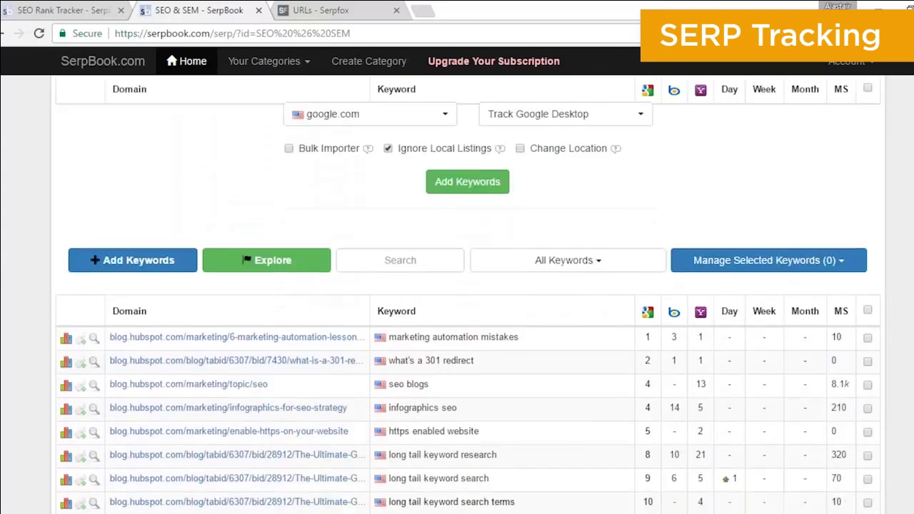
scroll(468, 300, "down", 1)
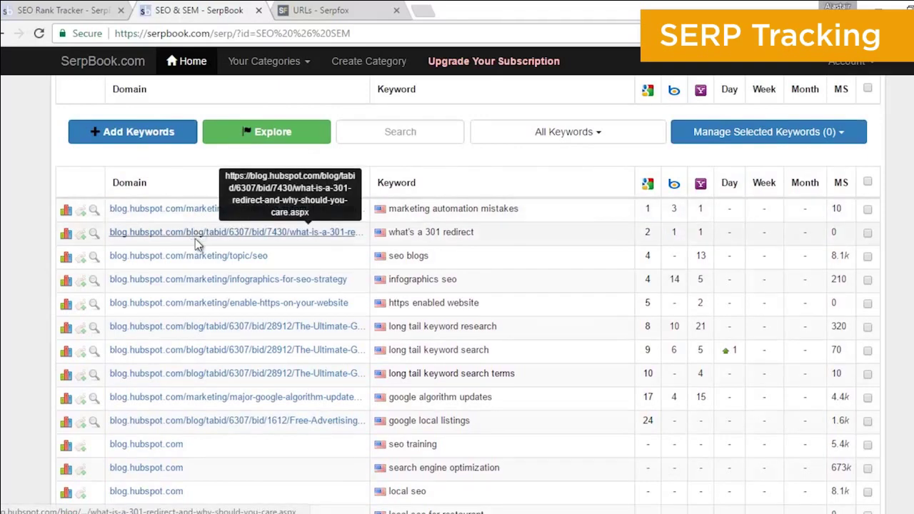
left_click(65, 327)
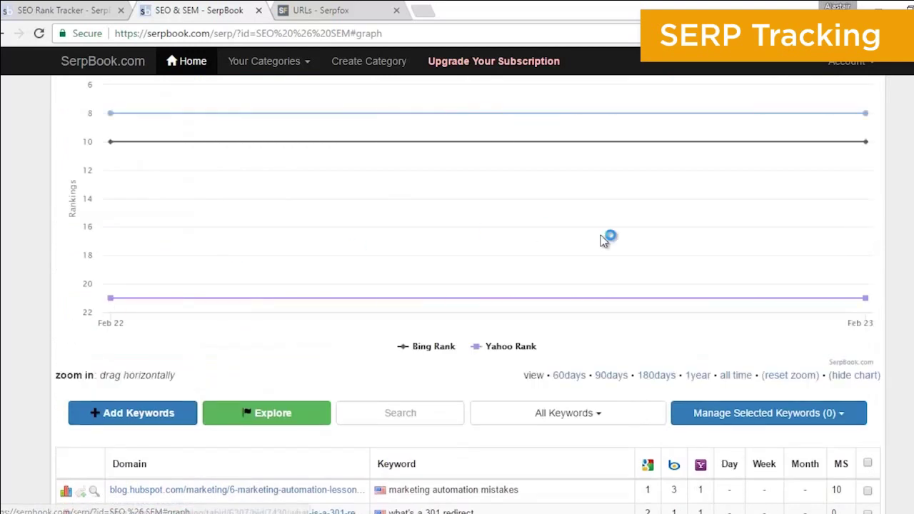
Review the ranking chart for "long tail keyword research", open that keyword's saved Google results page, and close it
scroll(468, 292, "up", 1)
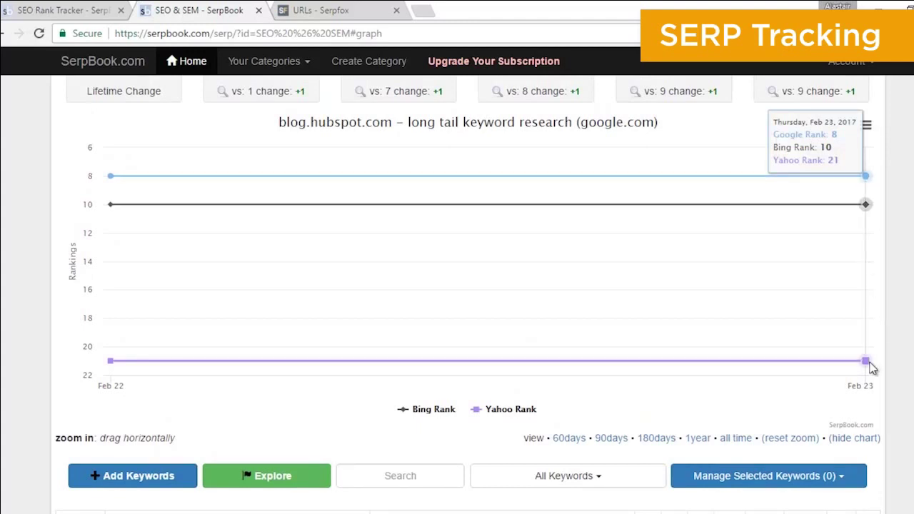
scroll(467, 307, "down", 4)
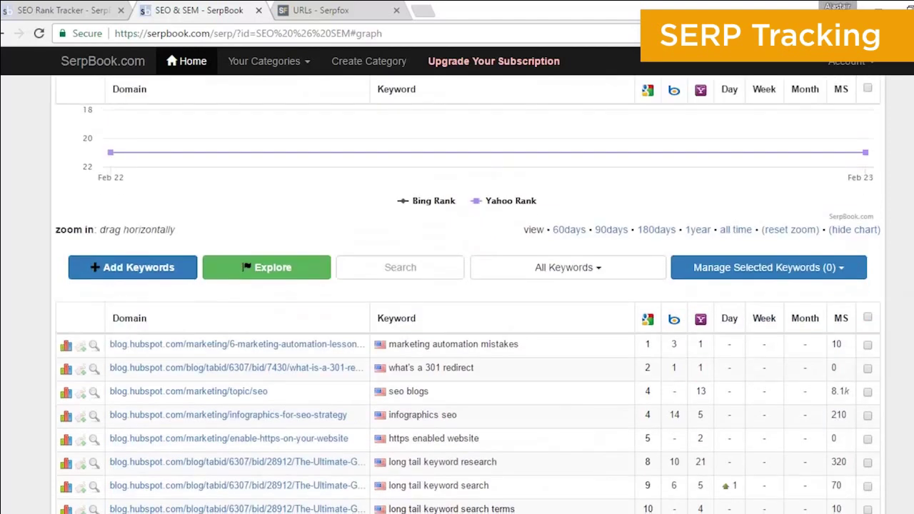
scroll(468, 307, "down", 2)
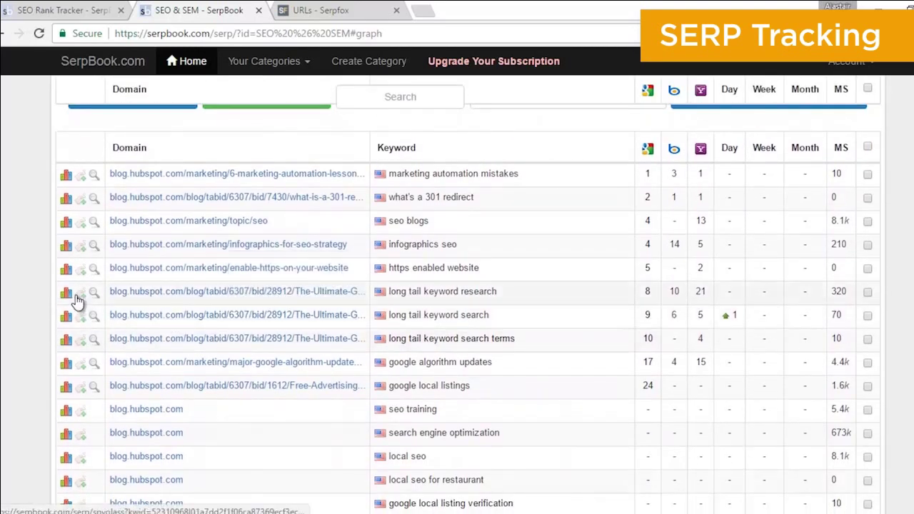
left_click(94, 294)
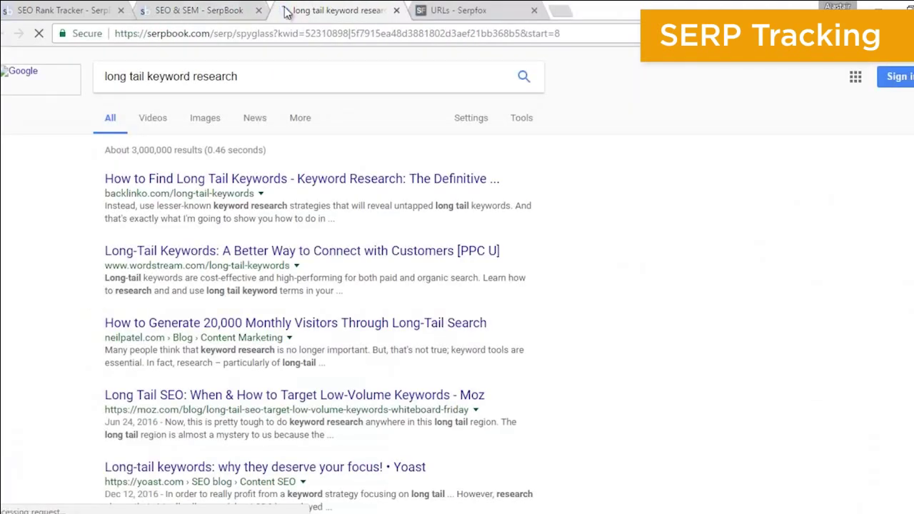
left_click(396, 11)
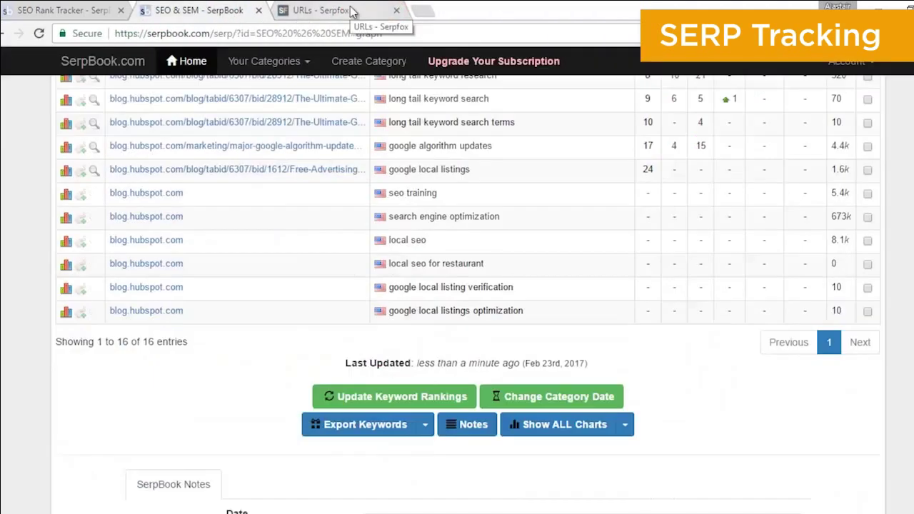
Switch to Serpfox and sort the tracked keywords by rank, change and volume to compare their performance
left_click(351, 12)
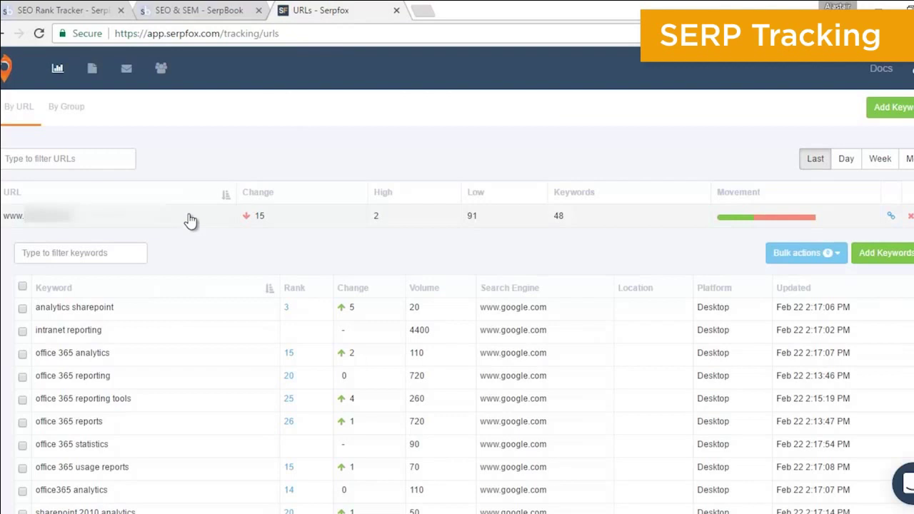
scroll(457, 321, "down", 3)
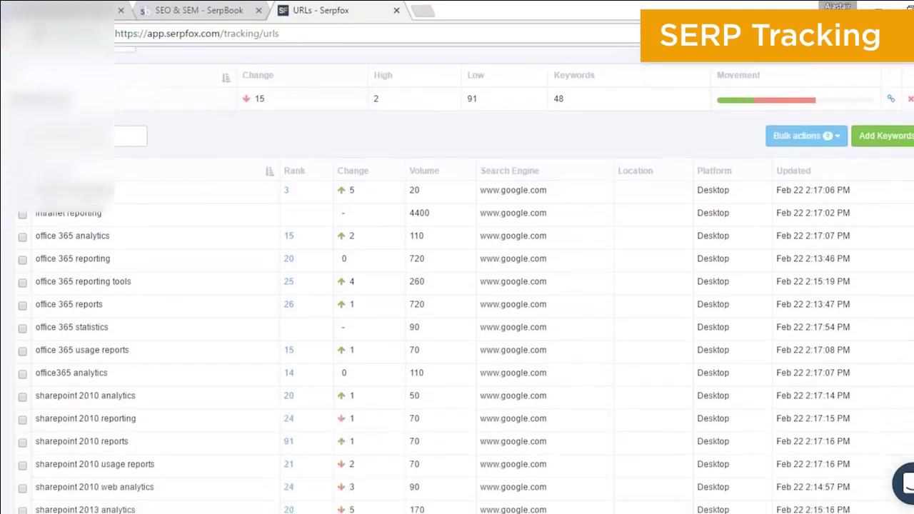
scroll(457, 286, "up", 1)
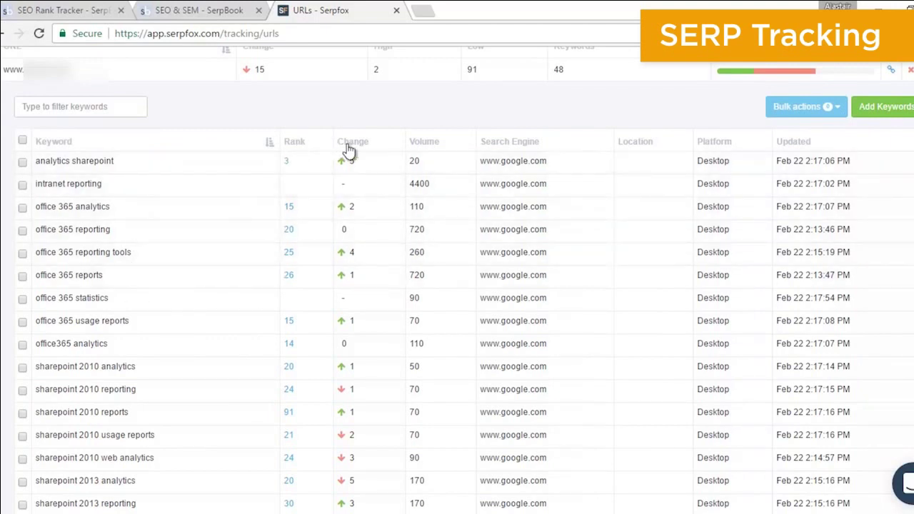
left_click(295, 145)
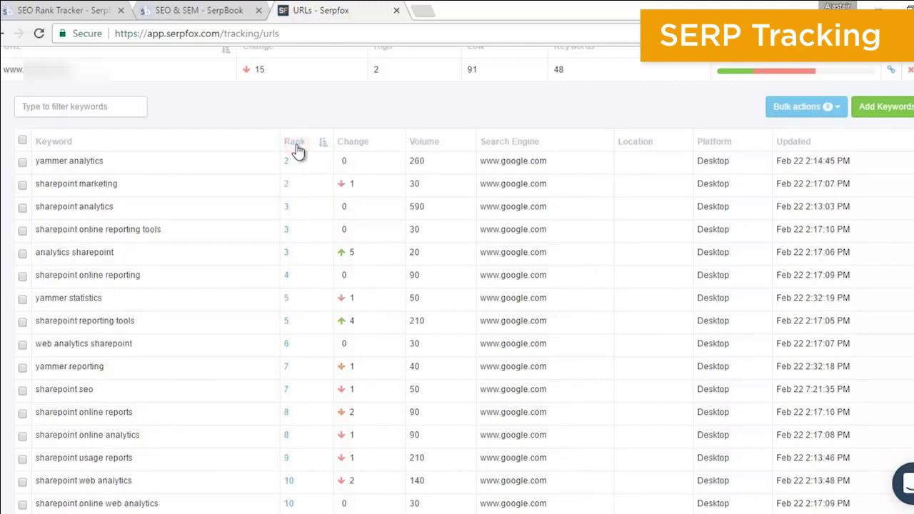
left_click(347, 144)
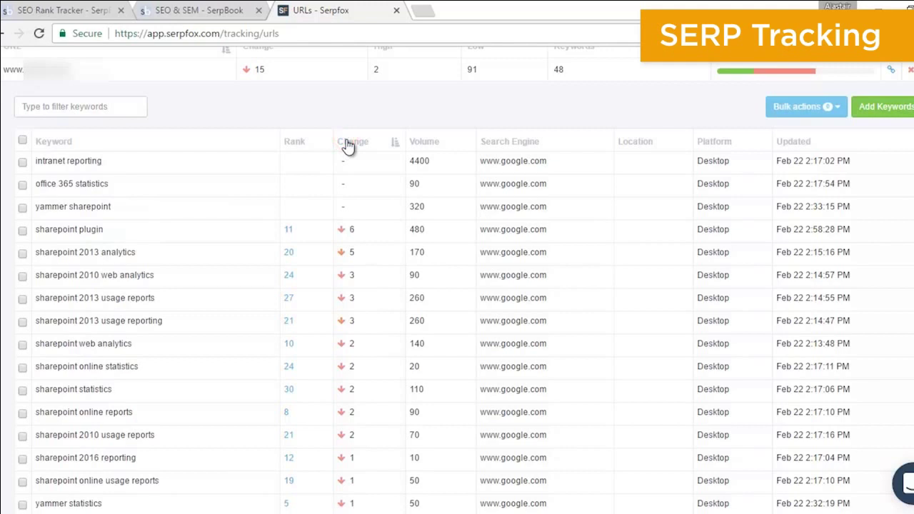
left_click(348, 144)
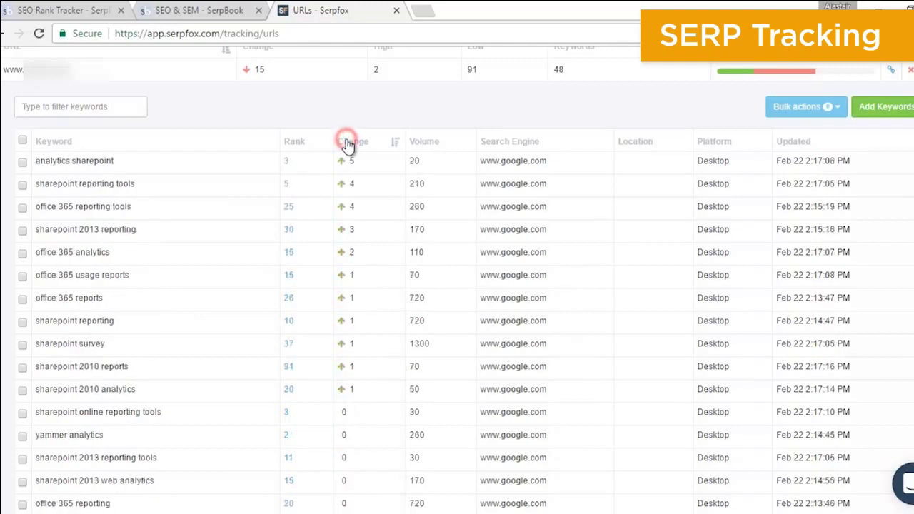
left_click(421, 142)
left_click(420, 142)
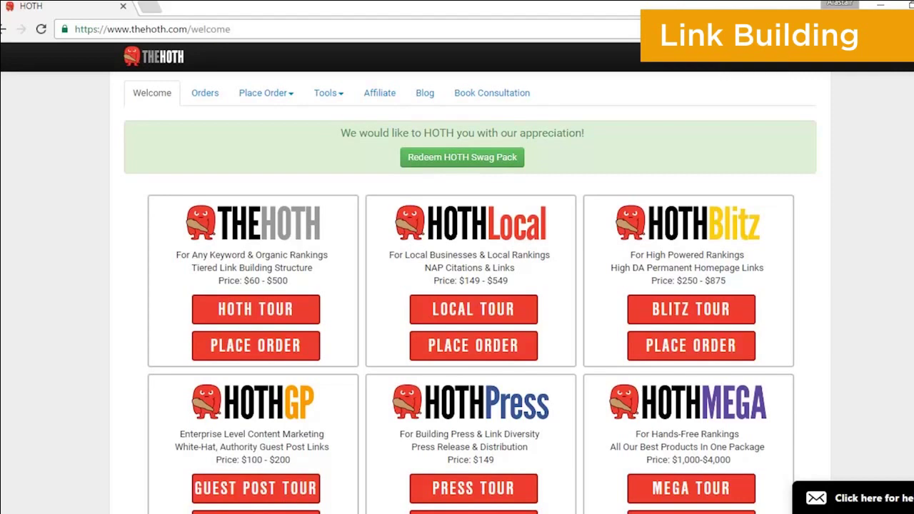
Look through the link building products offered on The HOTH's welcome page
scroll(470, 294, "down", 3)
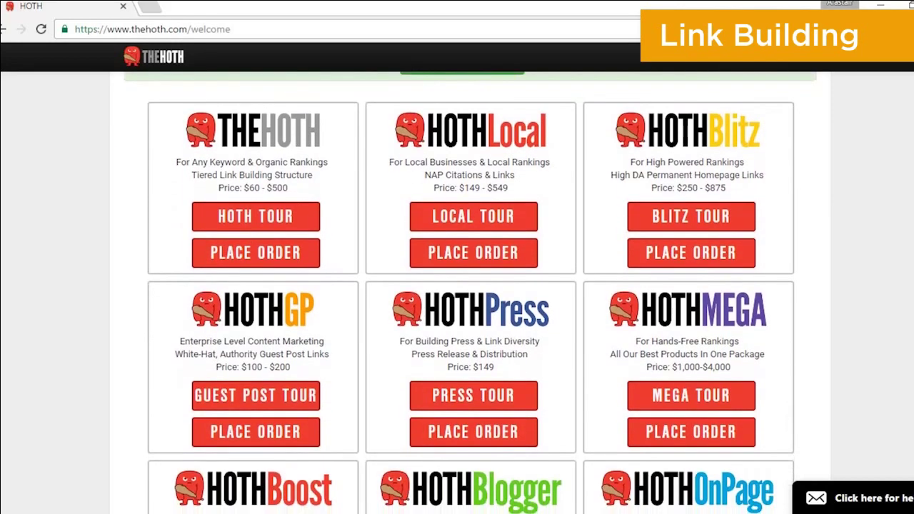
scroll(470, 293, "down", 1)
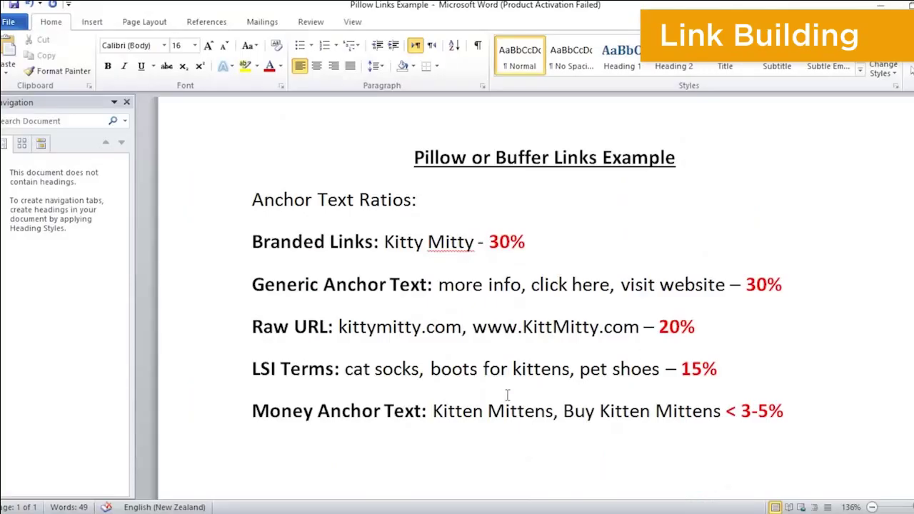
In the Pillow Links Example document, highlight the money anchor text examples with their ratio and the branded link example Kitty Mitty
left_click_drag(433, 411, 807, 399)
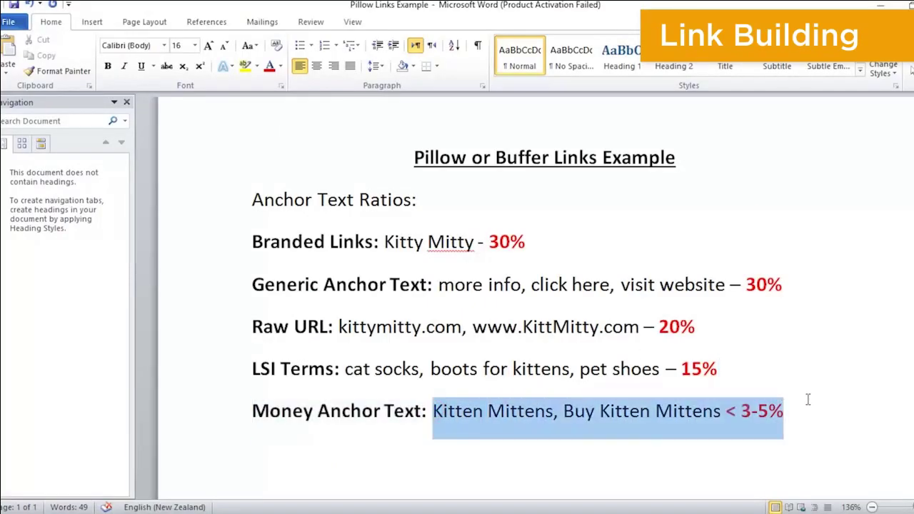
left_click(804, 402)
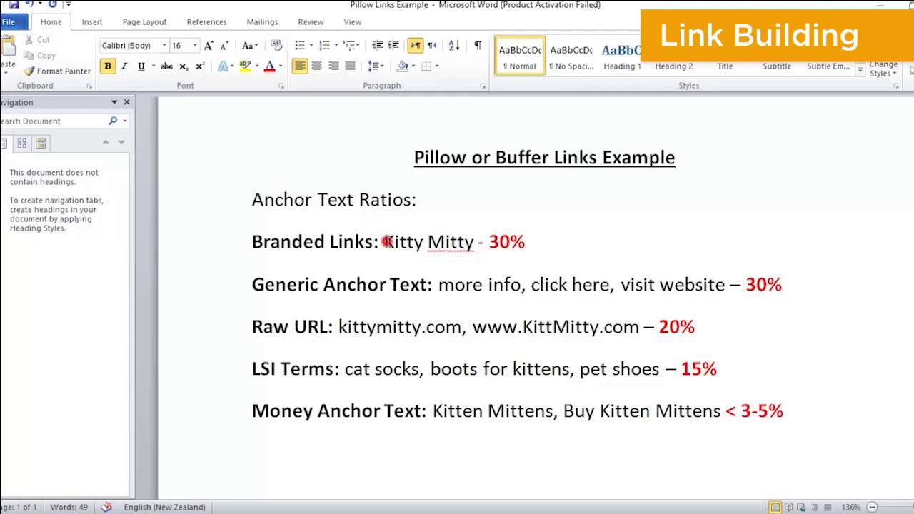
left_click_drag(384, 243, 472, 249)
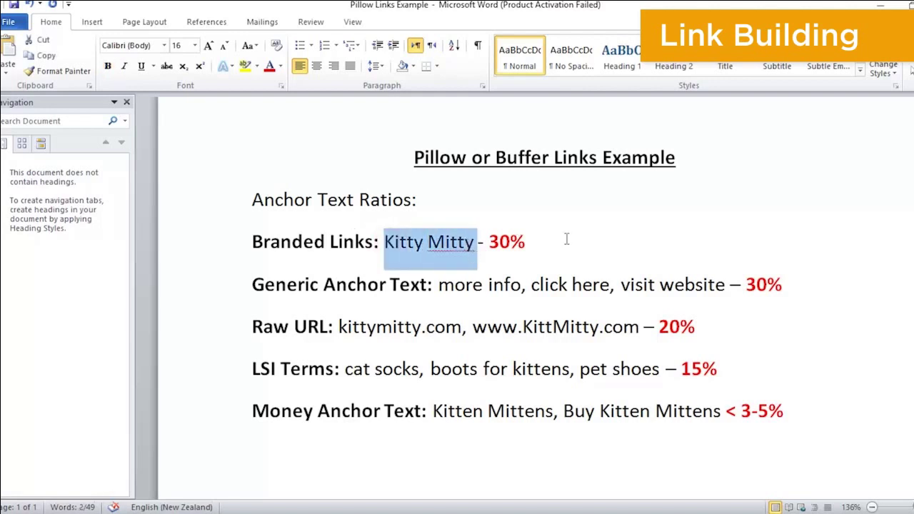
left_click(641, 239)
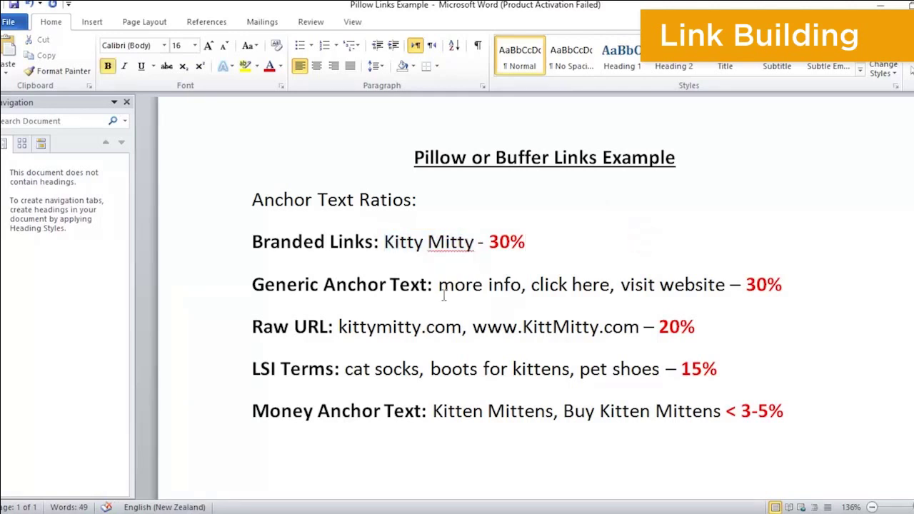
left_click_drag(438, 286, 770, 286)
left_click(710, 285)
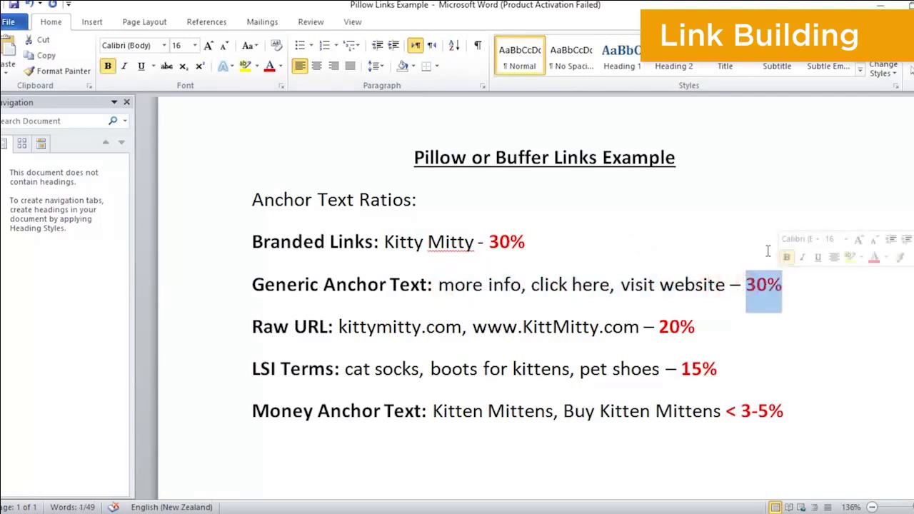
left_click(768, 247)
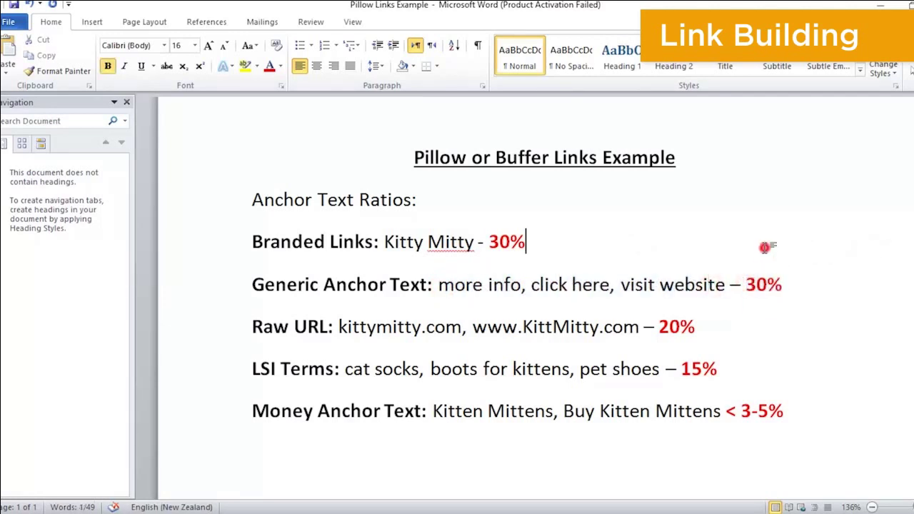
left_click(339, 327)
left_click_drag(340, 326, 641, 328)
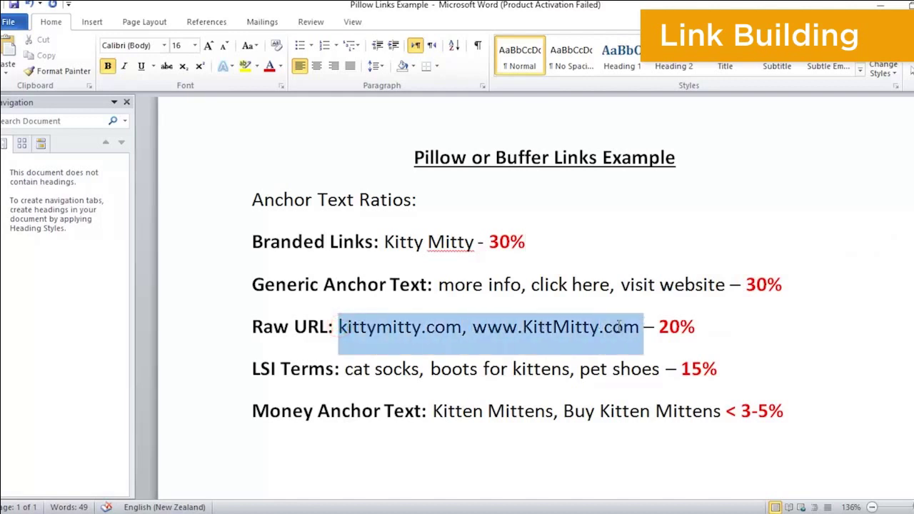
left_click(781, 328)
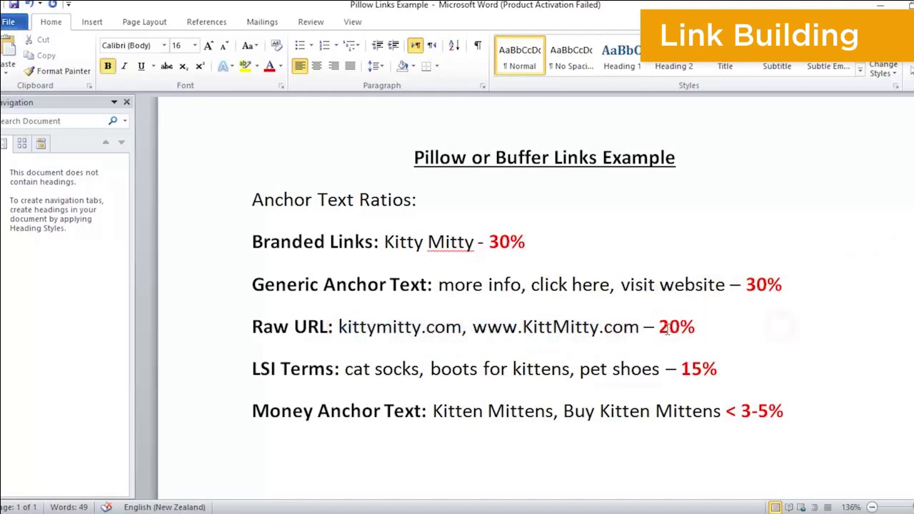
left_click_drag(660, 327, 702, 327)
left_click(702, 328)
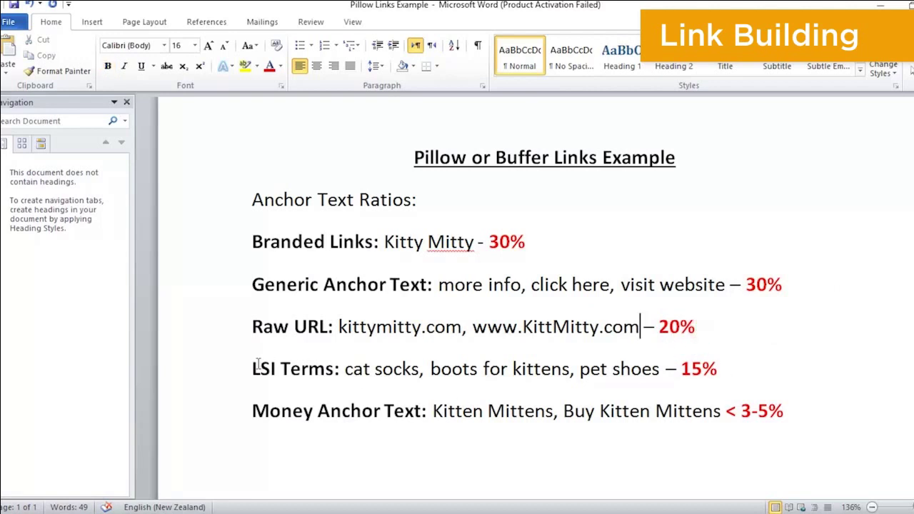
Highlight the whole LSI Terms line and the money anchor text example "Buy Kitten Mittens"
left_click_drag(251, 368, 749, 373)
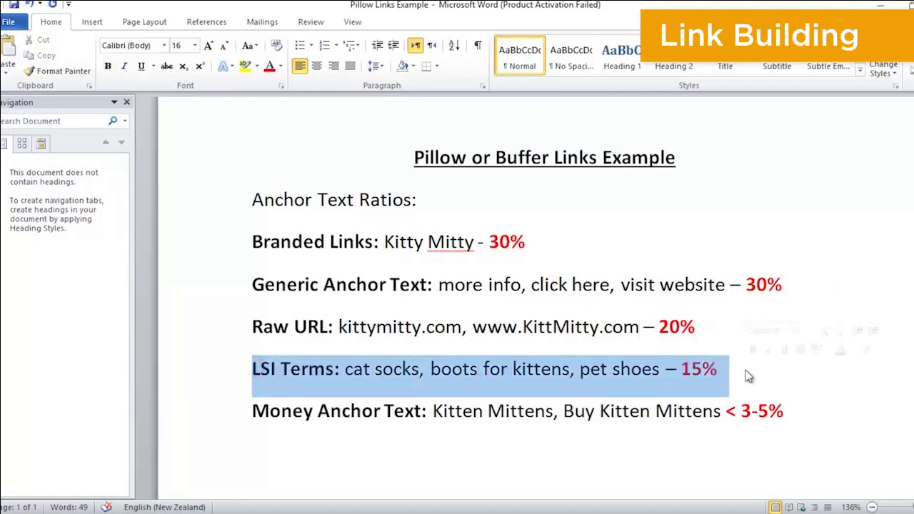
left_click(503, 365)
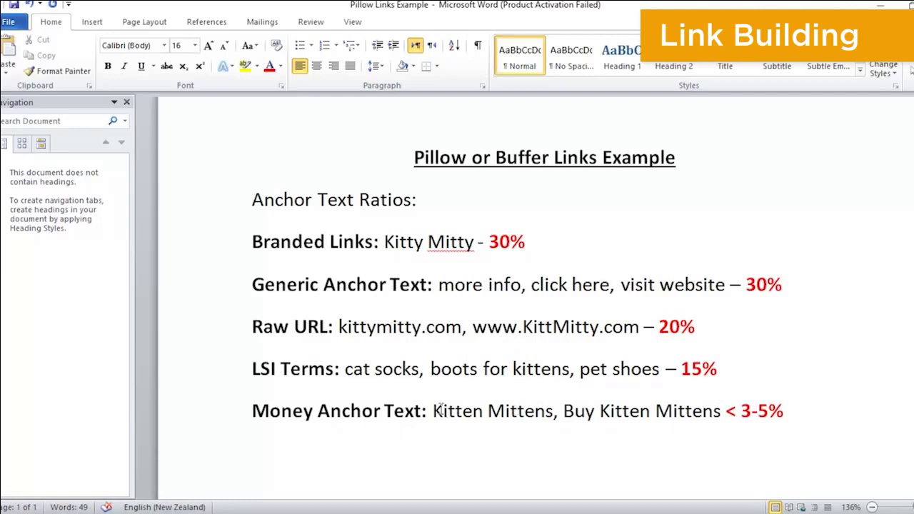
left_click_drag(437, 409, 714, 413)
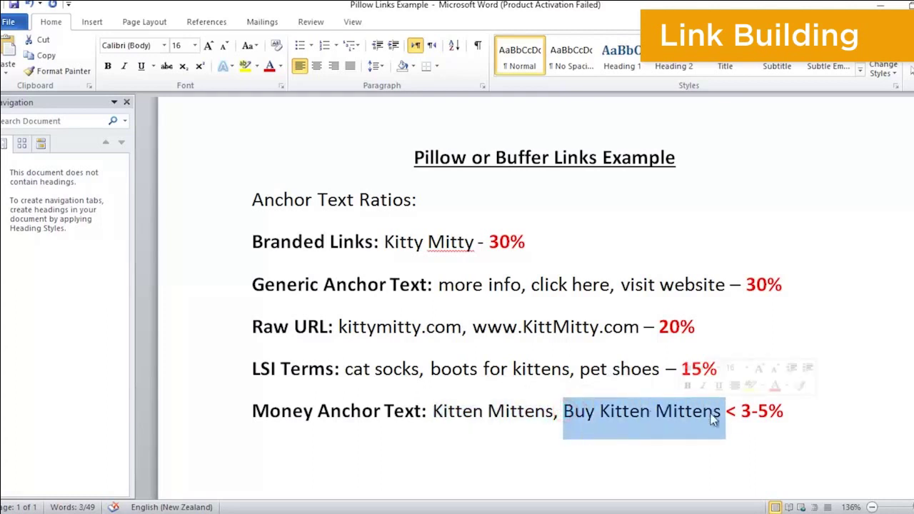
left_click(797, 411)
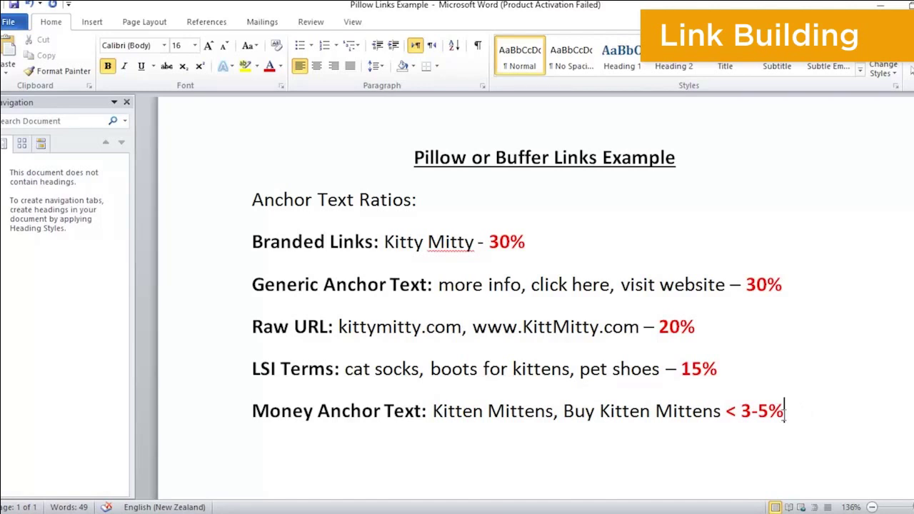
Switch to The HOTH in Chrome and read through its link building service page, including strategy, content standards and support
mouse_move(285, 513)
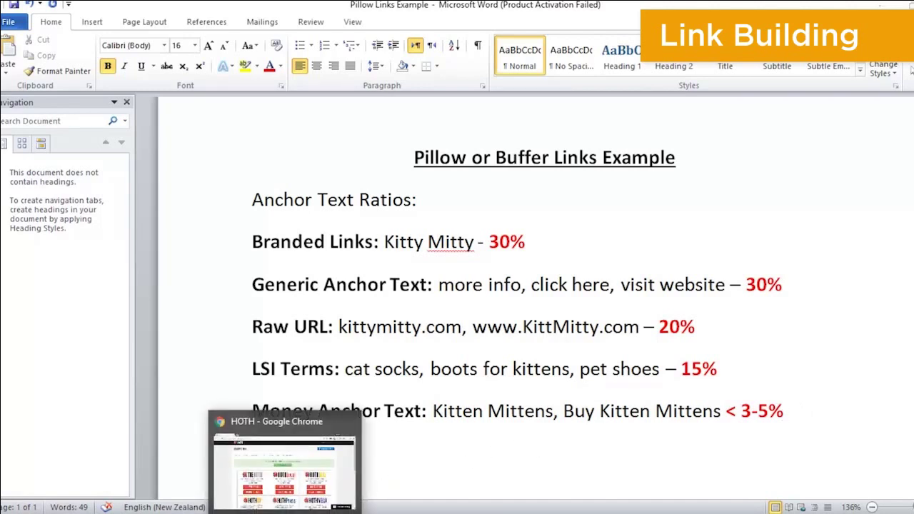
left_click(284, 471)
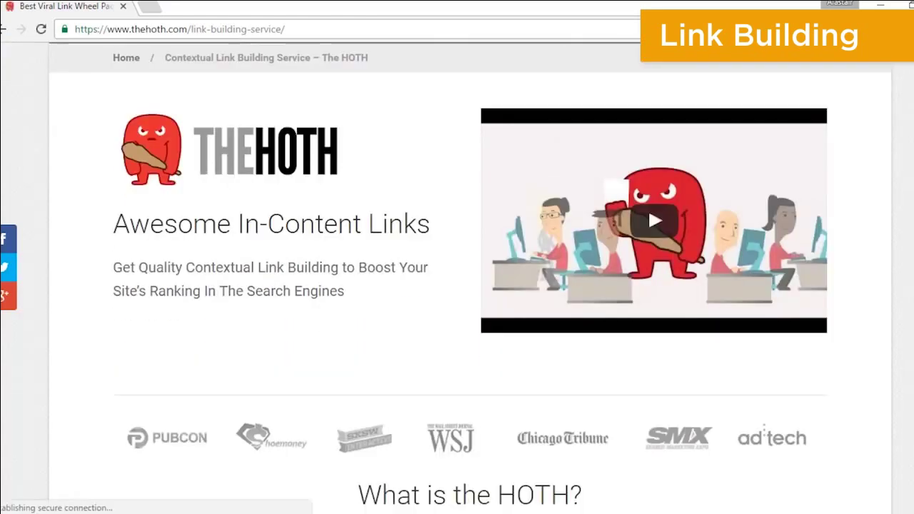
scroll(647, 207, "down", 8)
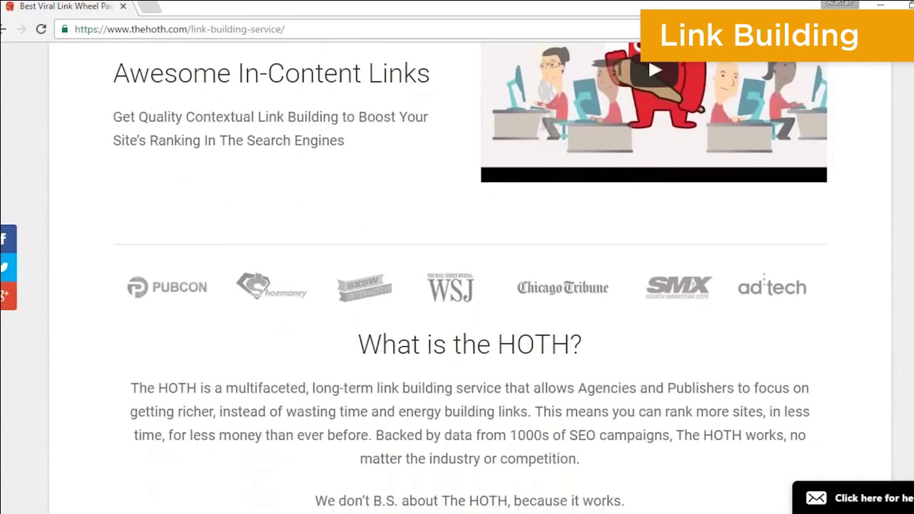
scroll(471, 277, "down", 15)
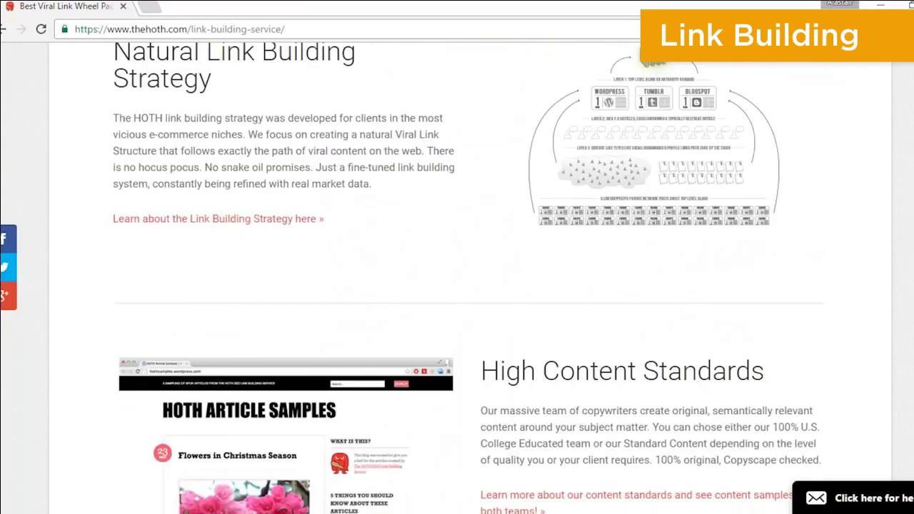
scroll(470, 277, "down", 14)
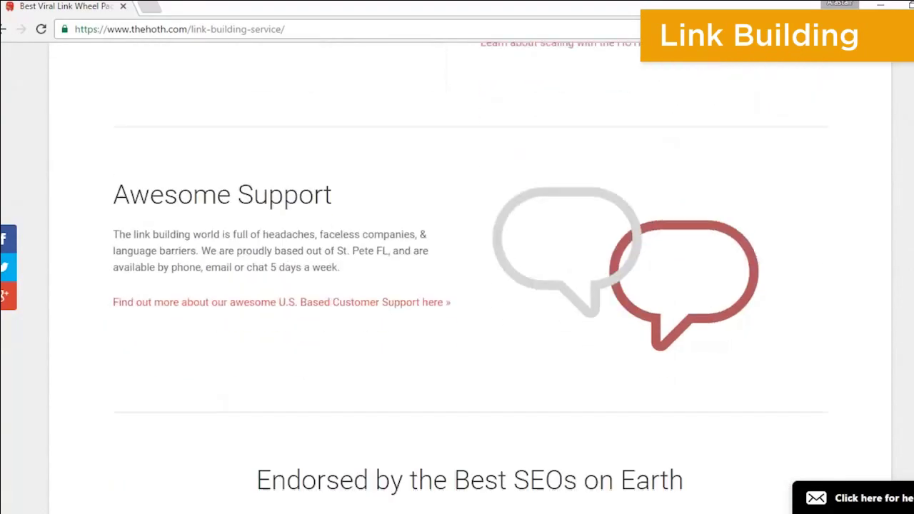
Compare the contents and prices of the HOTH Mini, HOTH Results and HOTH Platinum packages
scroll(470, 277, "down", 6)
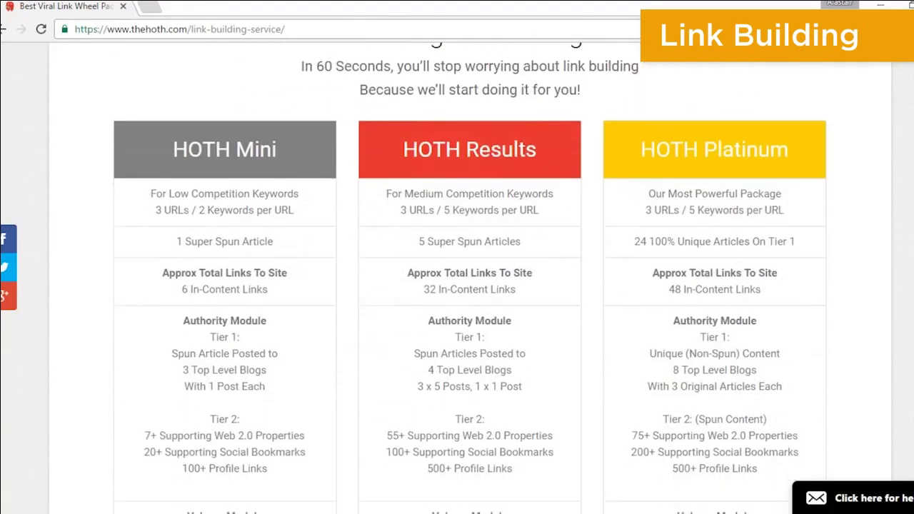
scroll(470, 277, "down", 1)
scroll(471, 277, "up", 1)
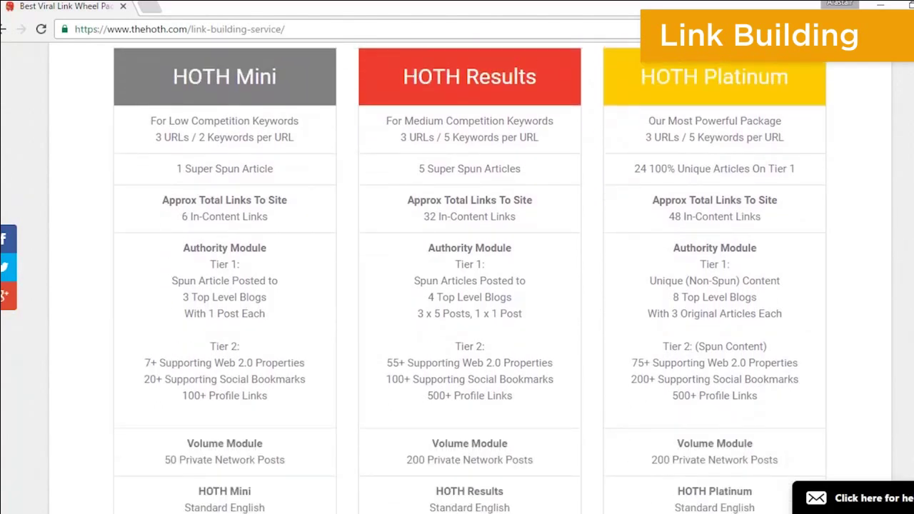
scroll(471, 277, "down", 3)
scroll(471, 277, "down", 1)
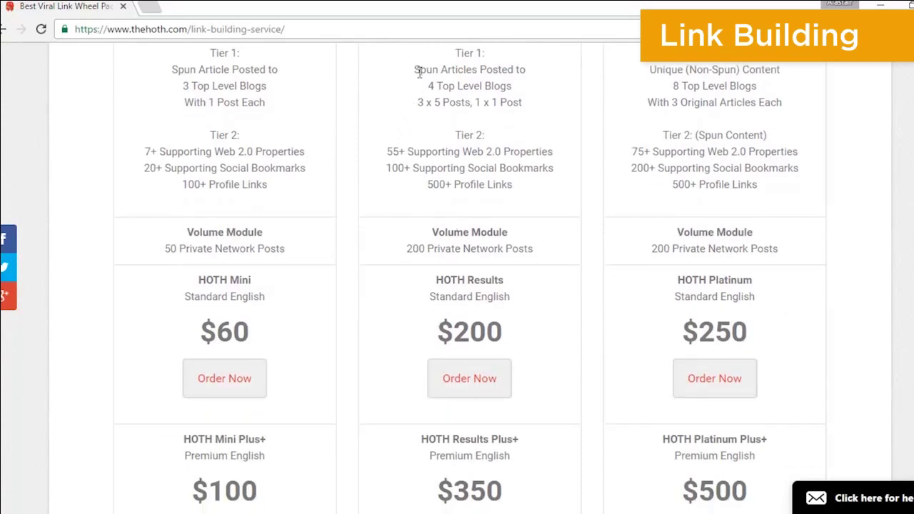
Highlight the HOTH Results Tier 1 details, and the HOTH Platinum contents down to the price
mouse_move(450, 58)
left_mouse_down()
mouse_move(455, 87)
mouse_move(439, 103)
mouse_move(454, 114)
left_mouse_up()
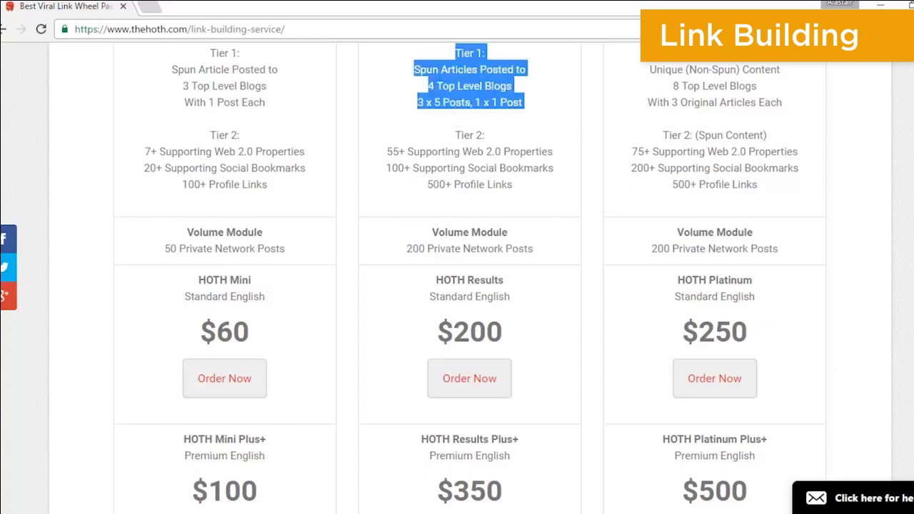
left_click_drag(699, 63, 776, 313)
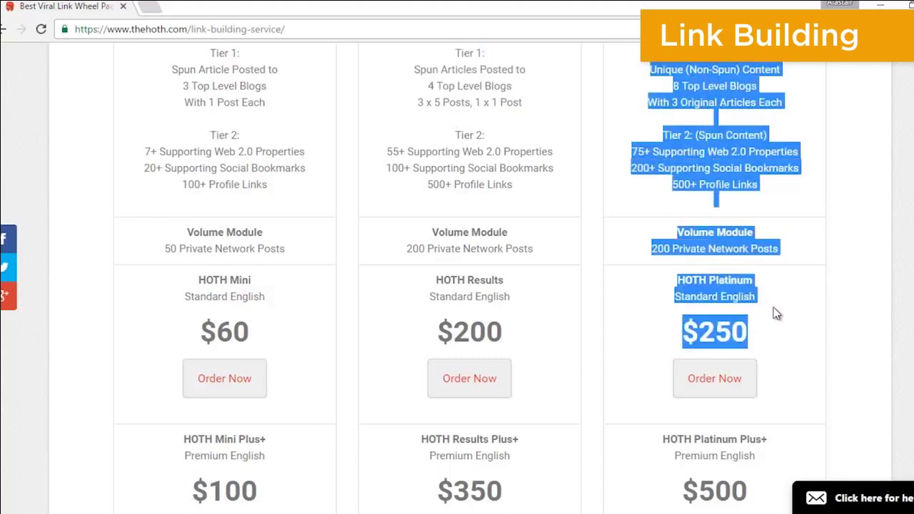
left_click(780, 310)
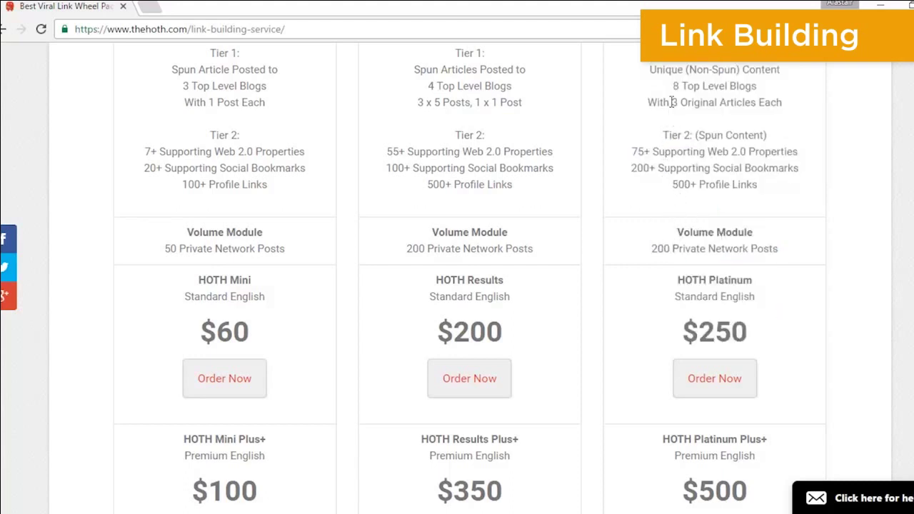
Highlight HOTH Platinum's lines on top level blogs and original articles, and its Tier 2 supporting links, and review the packages
left_click_drag(670, 86, 793, 109)
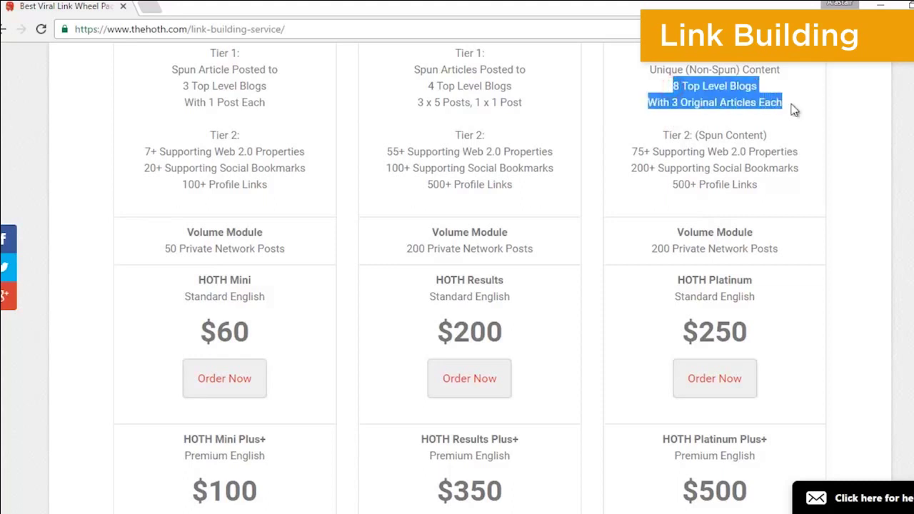
left_click(793, 107)
left_click(768, 184)
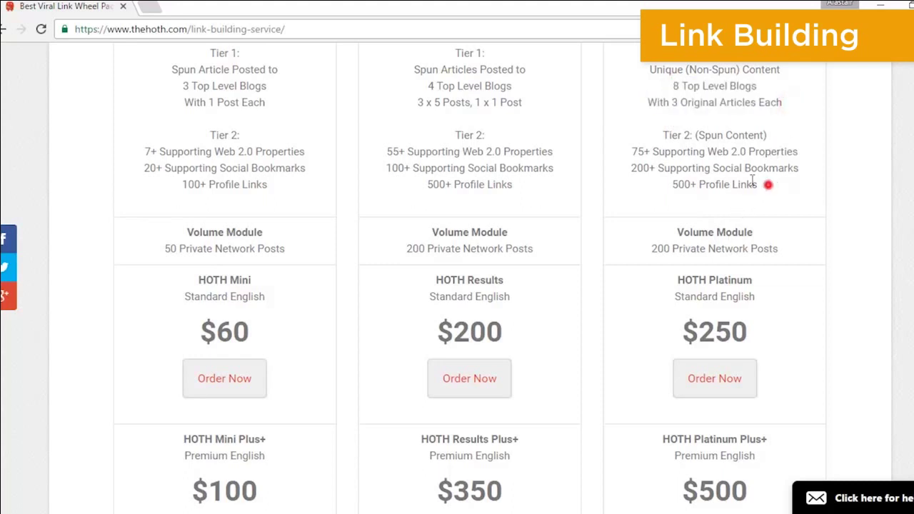
left_click_drag(757, 184, 617, 156)
left_click(614, 153)
scroll(470, 277, "down", 2)
scroll(470, 277, "up", 2)
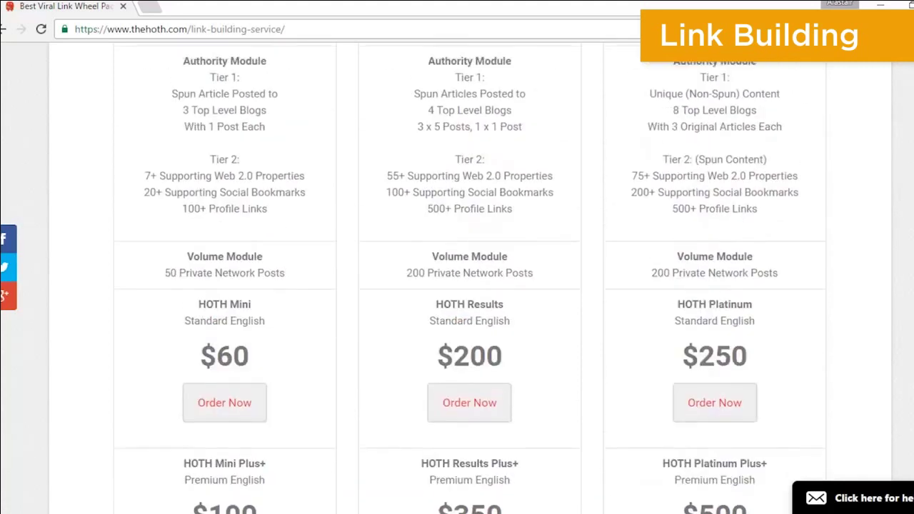
scroll(469, 277, "up", 1)
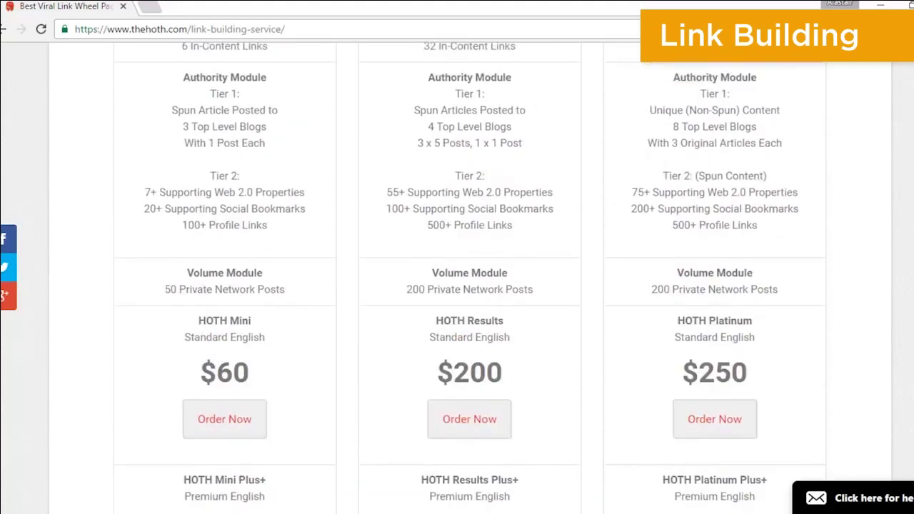
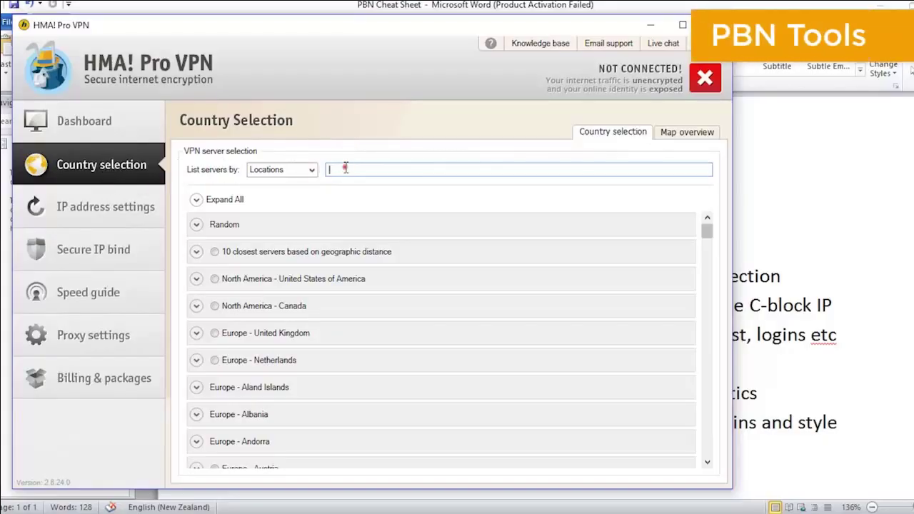
Filter the HMA! Pro VPN server list by "usa" and try the Miami, Trumbull and Chicago (LOC 1) servers under United States of America
left_click(345, 169)
type("usa")
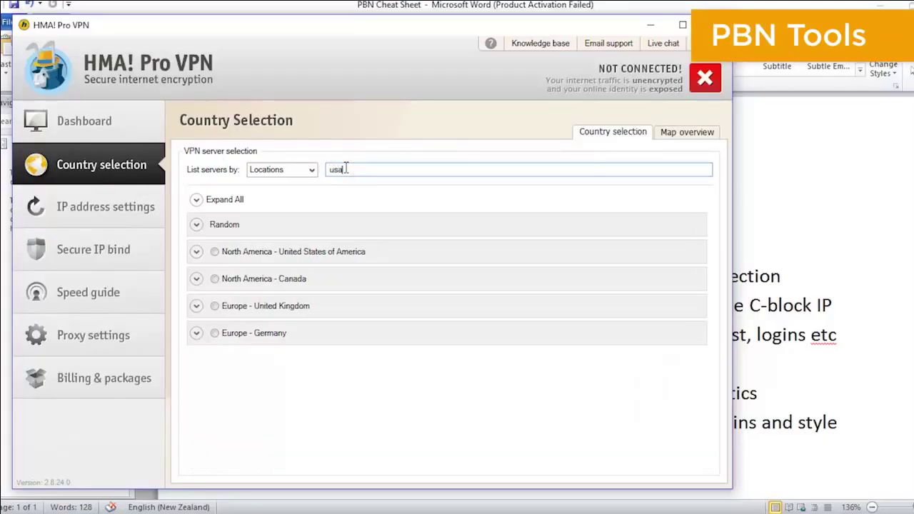
left_click(196, 251)
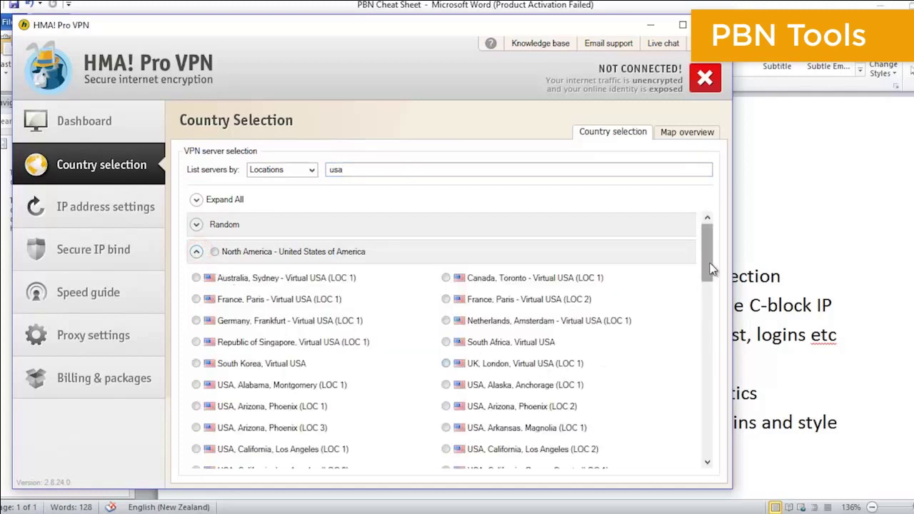
left_click_drag(710, 263, 712, 323)
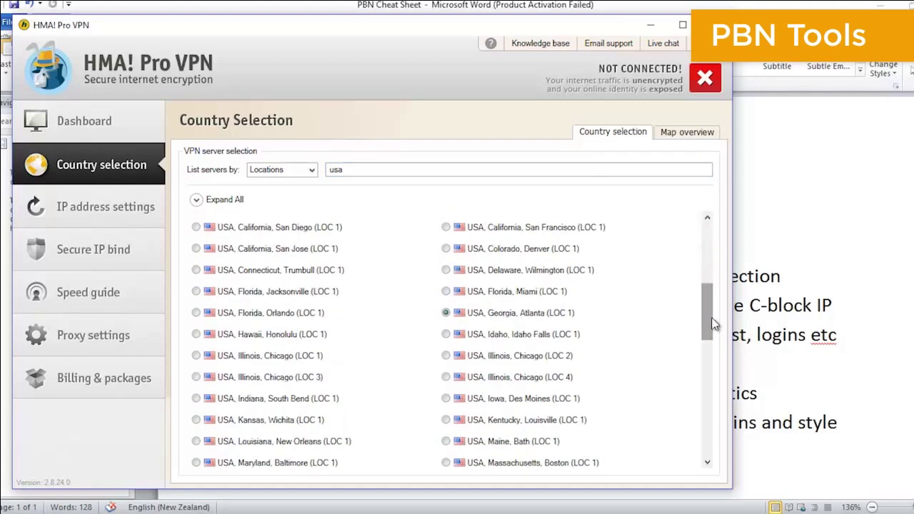
left_click(508, 291)
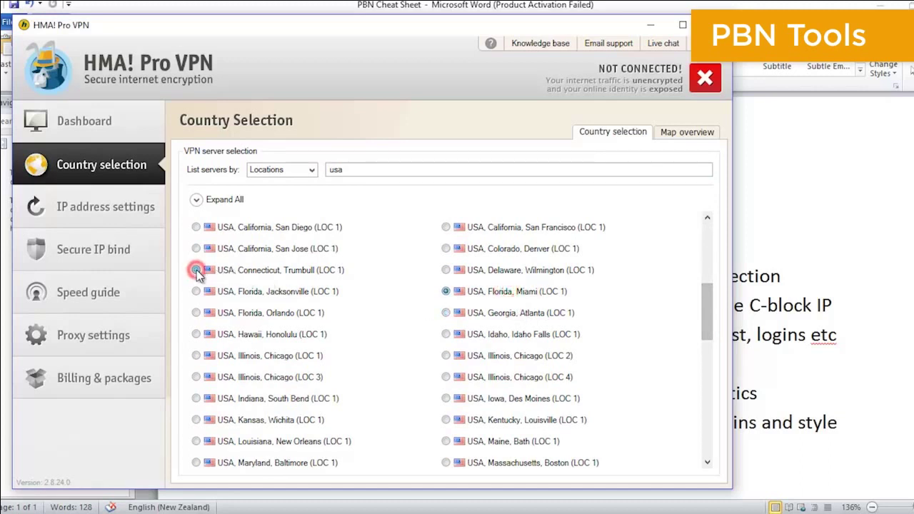
left_click(197, 271)
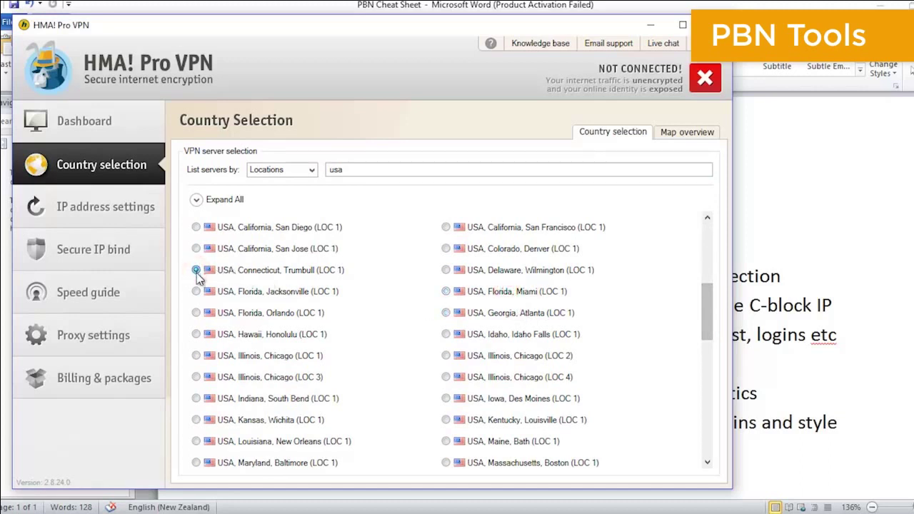
left_click(196, 354)
Filter the server list by "uk" and select UK, Nottinghamshire, Nottingham (LOC 1) under Europe - United Kingdom
left_click(373, 168)
type("uk")
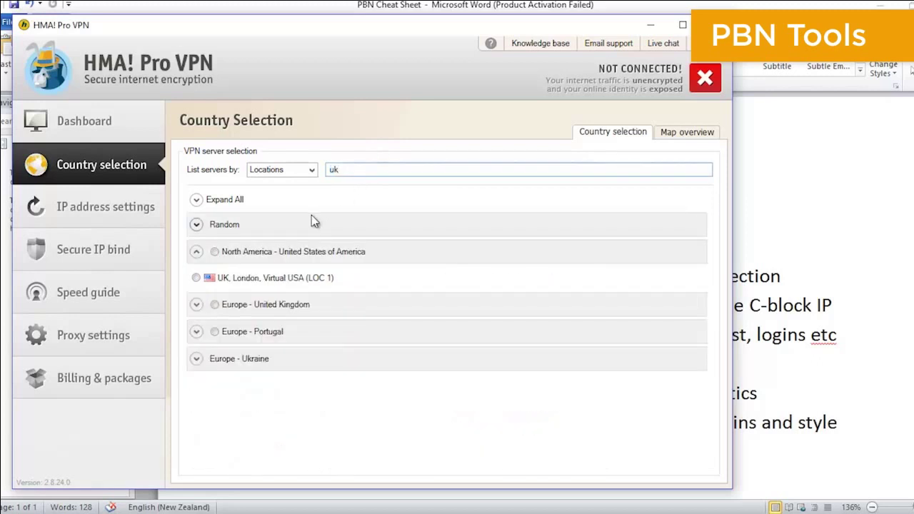
left_click(209, 303)
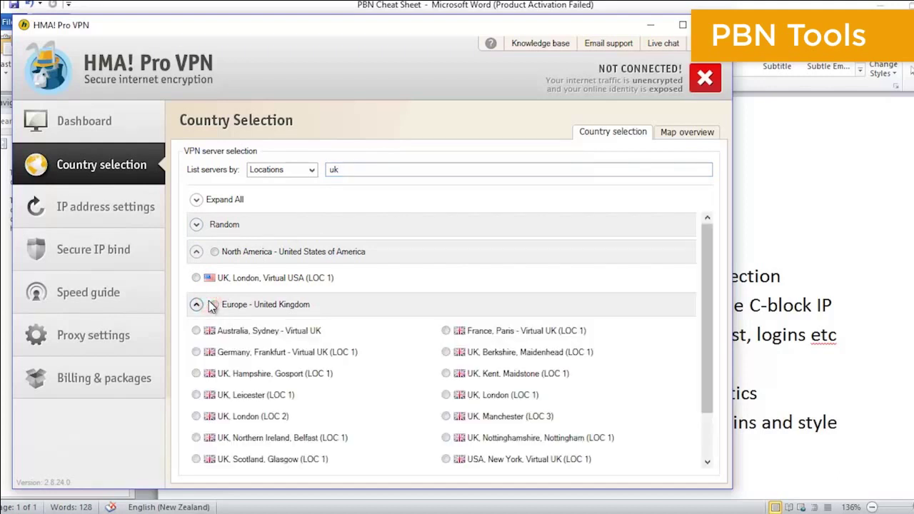
scroll(706, 348, "down", 3)
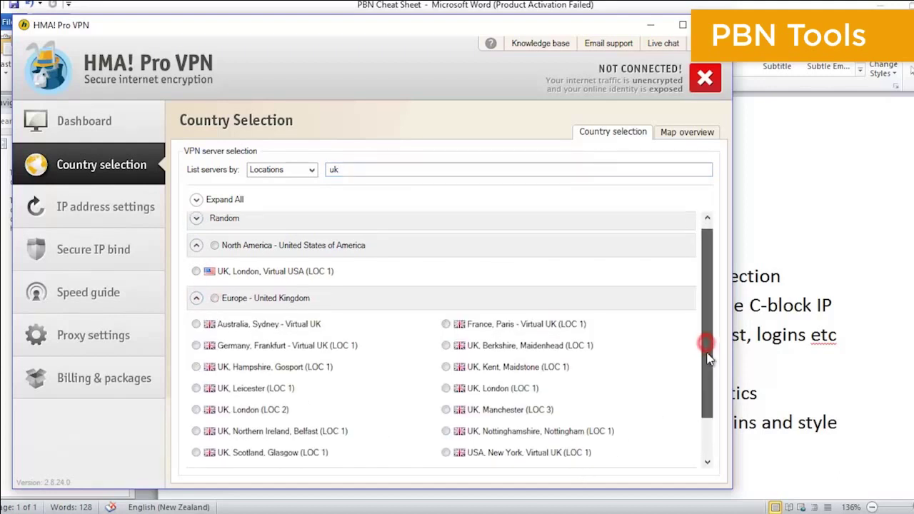
left_click(521, 382)
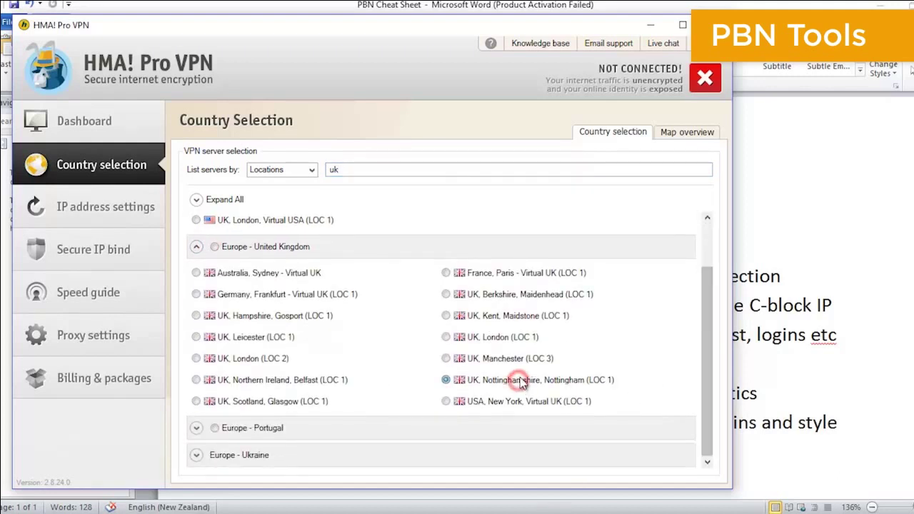
Connect to the VPN with the selected server, point out the new IP address, and disconnect to return to the PBN Cheat Sheet in Word
left_click(84, 129)
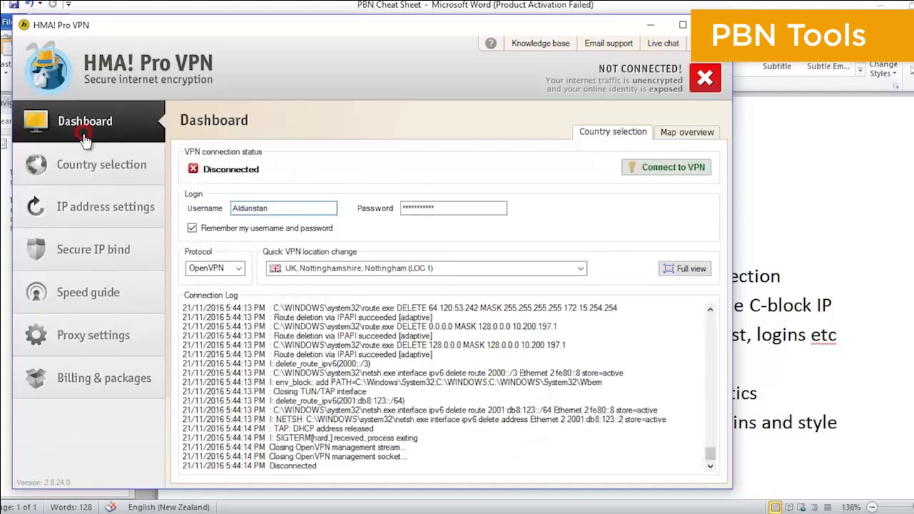
left_click(630, 168)
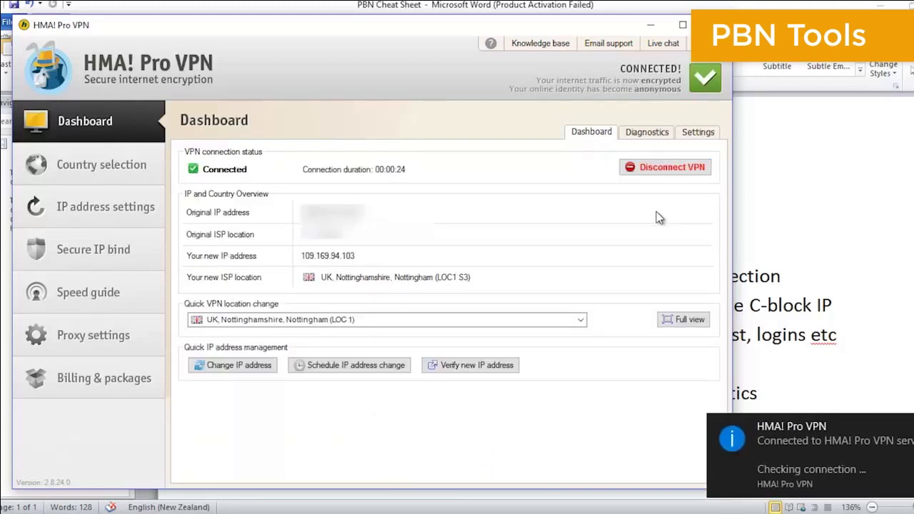
left_click(299, 256)
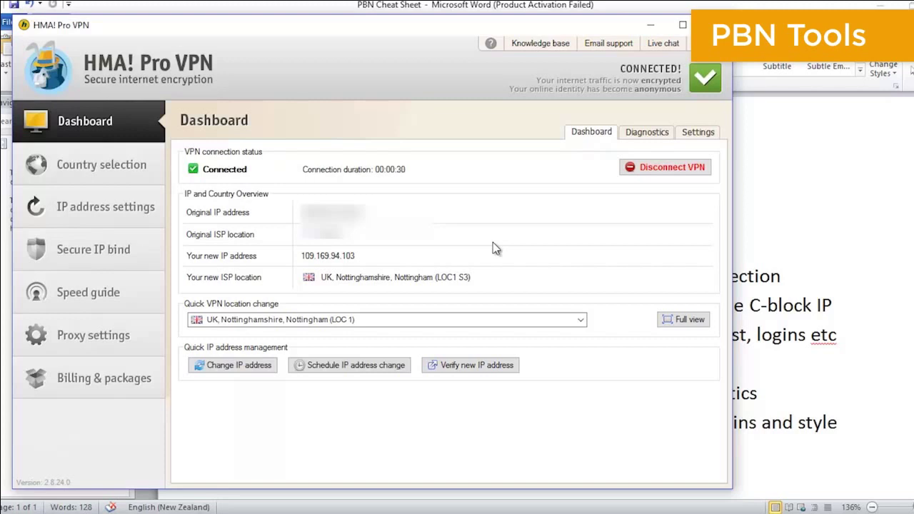
left_click(647, 168)
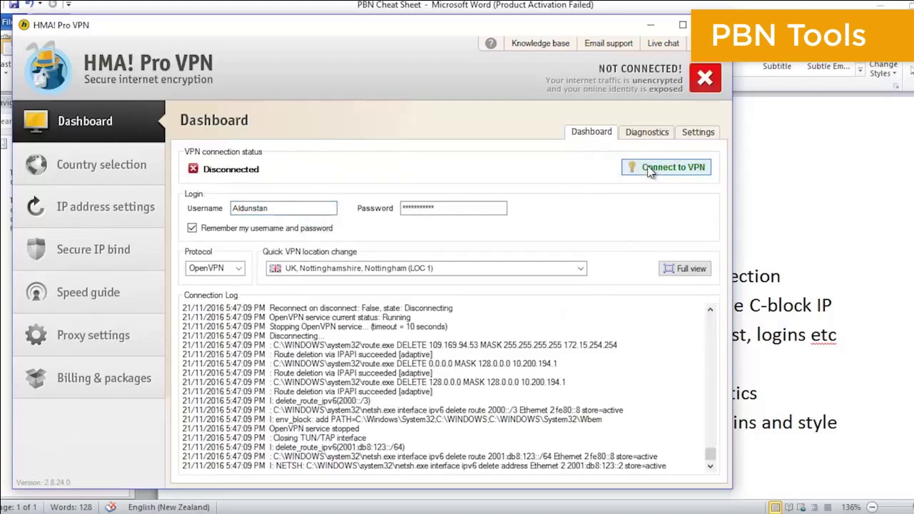
left_click(646, 28)
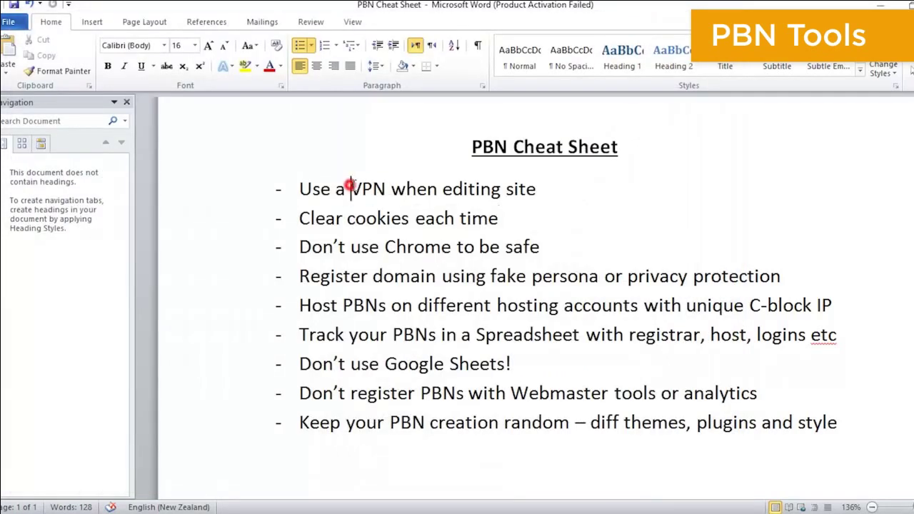
Highlight the word "VPN" in the first tip and "Clear cookies" in the second
double_click(366, 189)
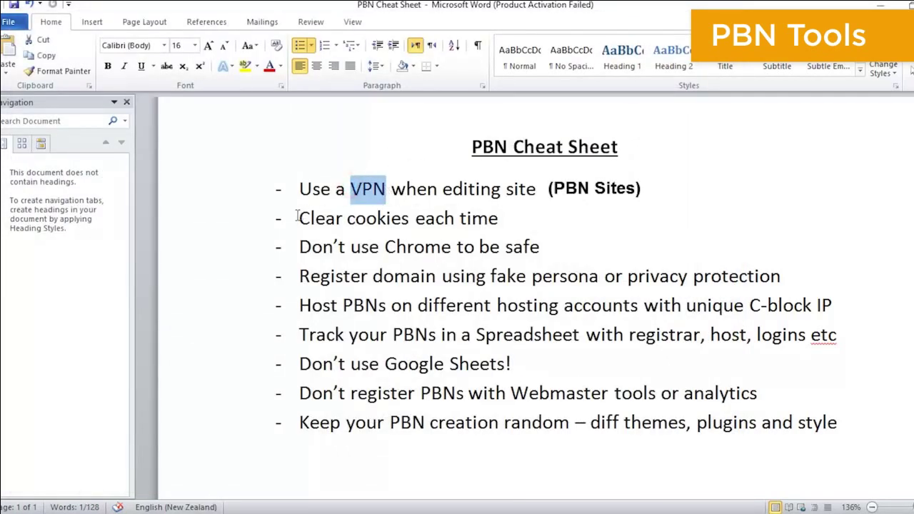
left_click_drag(299, 218, 414, 218)
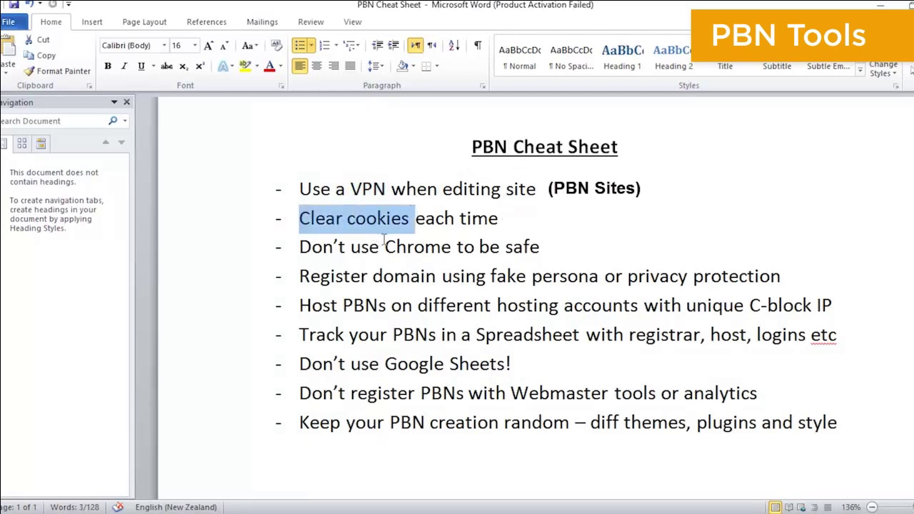
Make the word "Chrome" bold and underlined in the third tip
left_click_drag(384, 243, 449, 246)
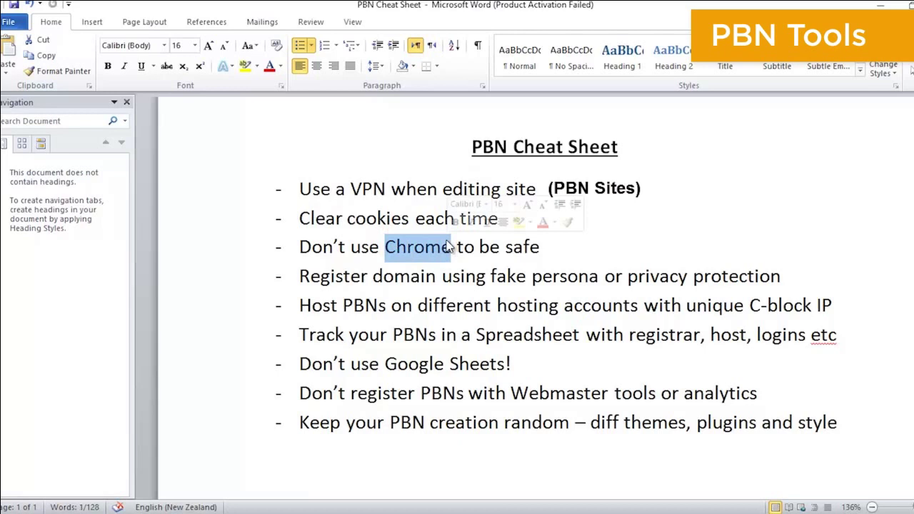
key("ctrl+u")
key("ctrl+b")
left_click(490, 246)
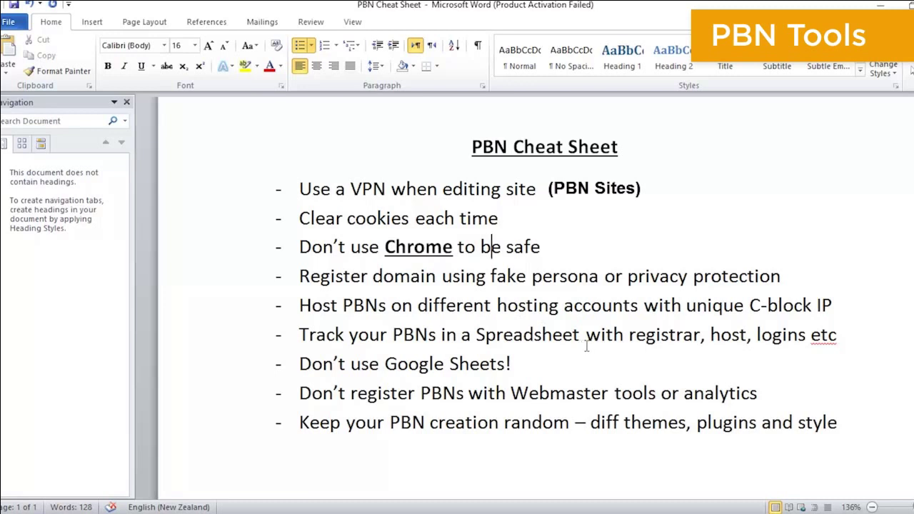
Make "unique C-block IP" bold and underlined in the tip about hosting PBNs on different accounts
double_click(687, 306)
left_click_drag(688, 305, 832, 305)
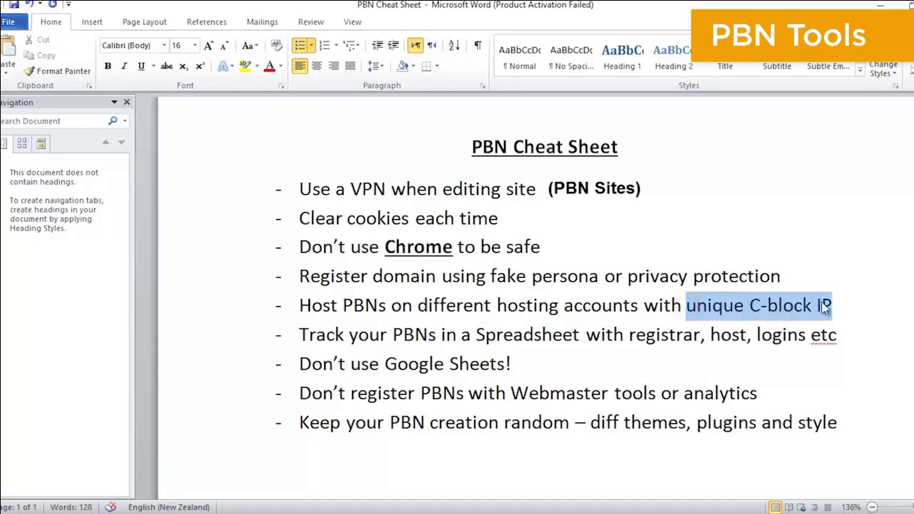
key("ctrl+b")
key("ctrl+u")
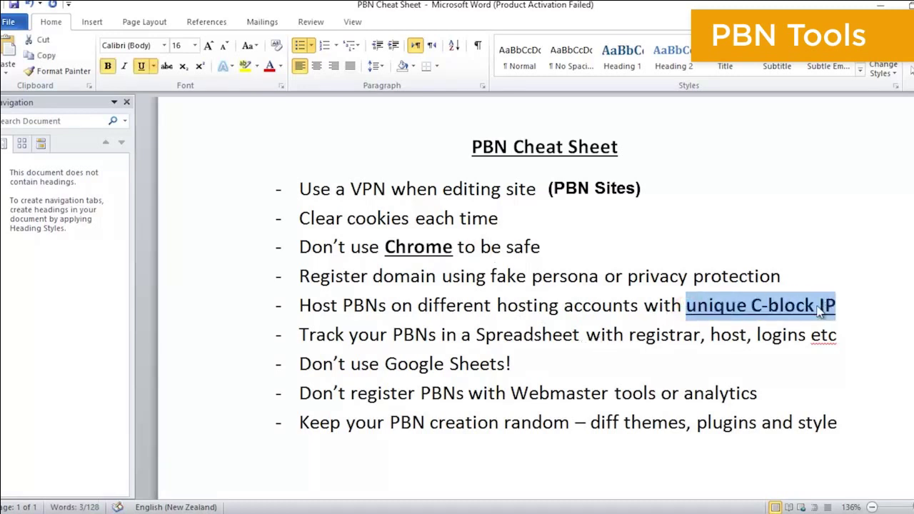
left_click(724, 347)
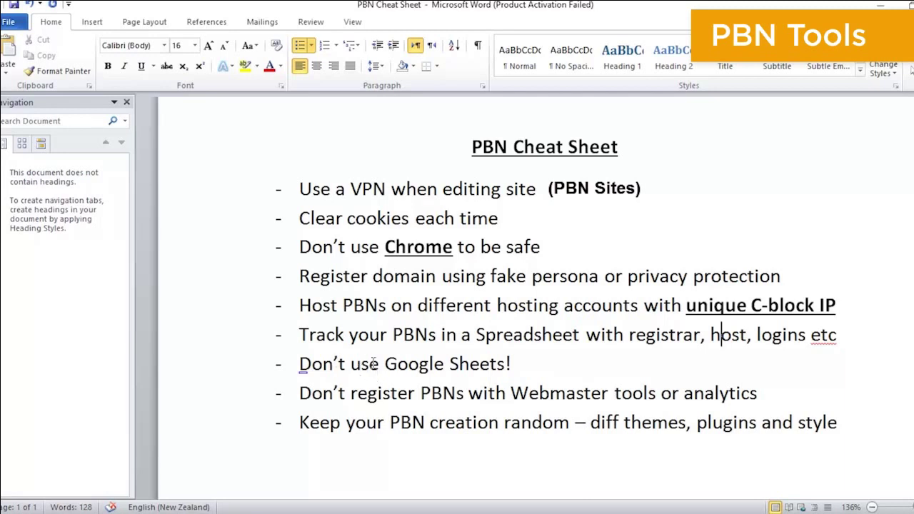
Make "Google Sheets" bold and underlined in the "Don't use Google Sheets!" tip
left_click_drag(384, 364, 484, 364)
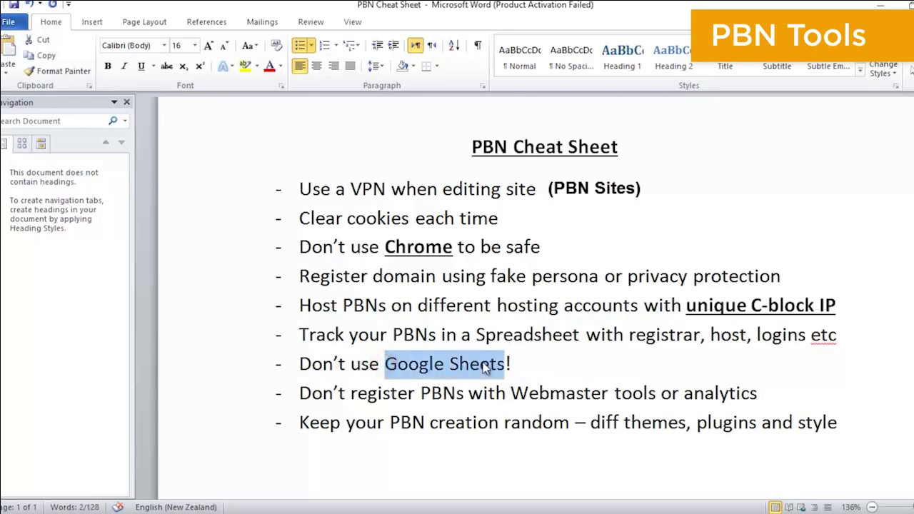
key("ctrl+b")
key("ctrl+u")
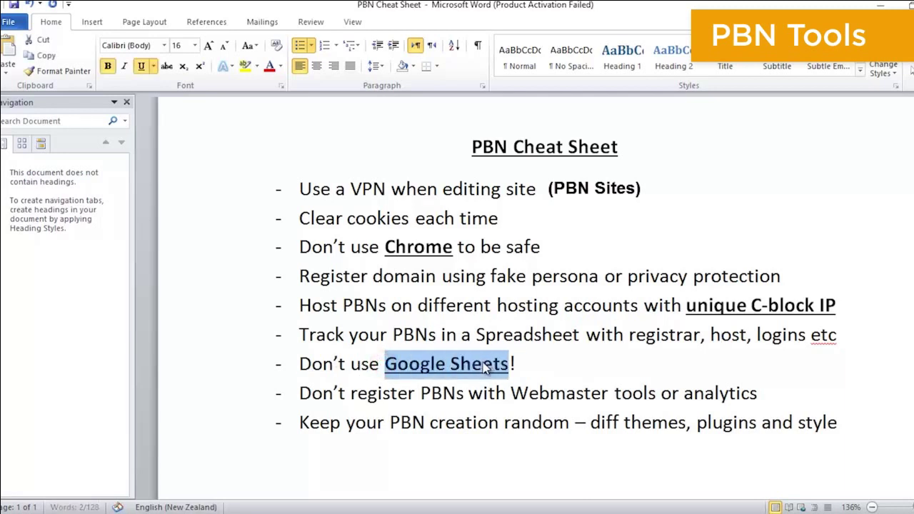
left_click(511, 394)
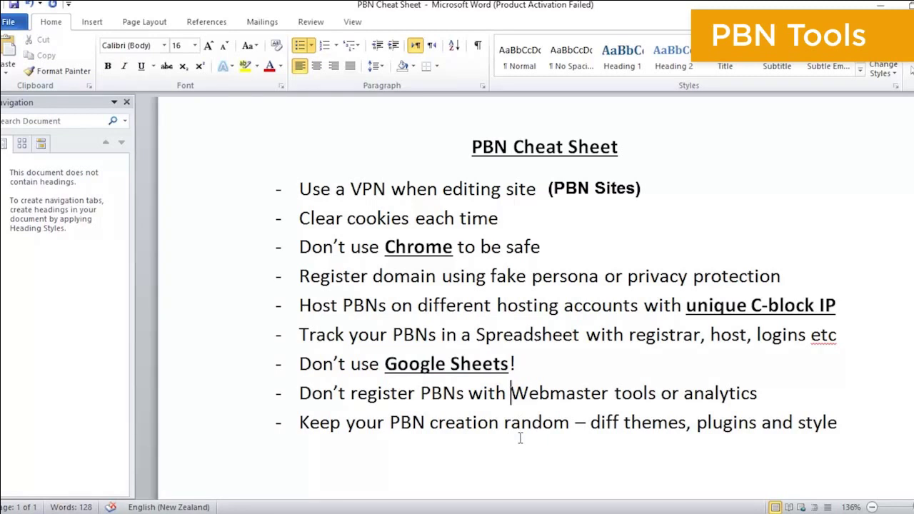
Make the word "random" bold and underlined in the last tip about PBN creation
left_click_drag(504, 422, 566, 425)
key("ctrl+b")
key("ctrl+u")
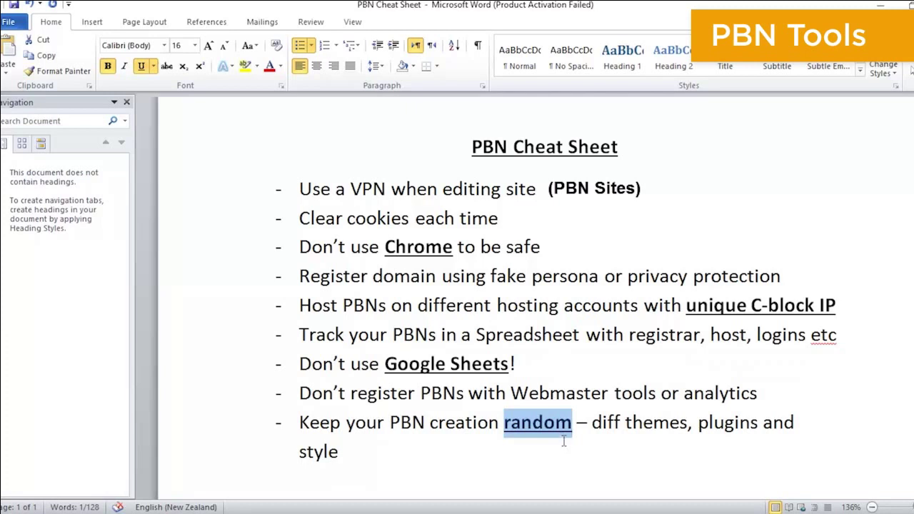
left_click(563, 442)
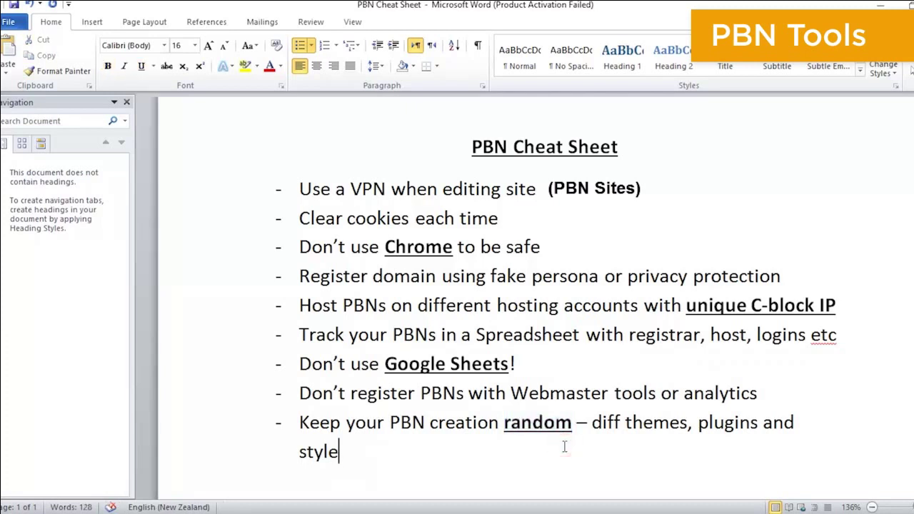